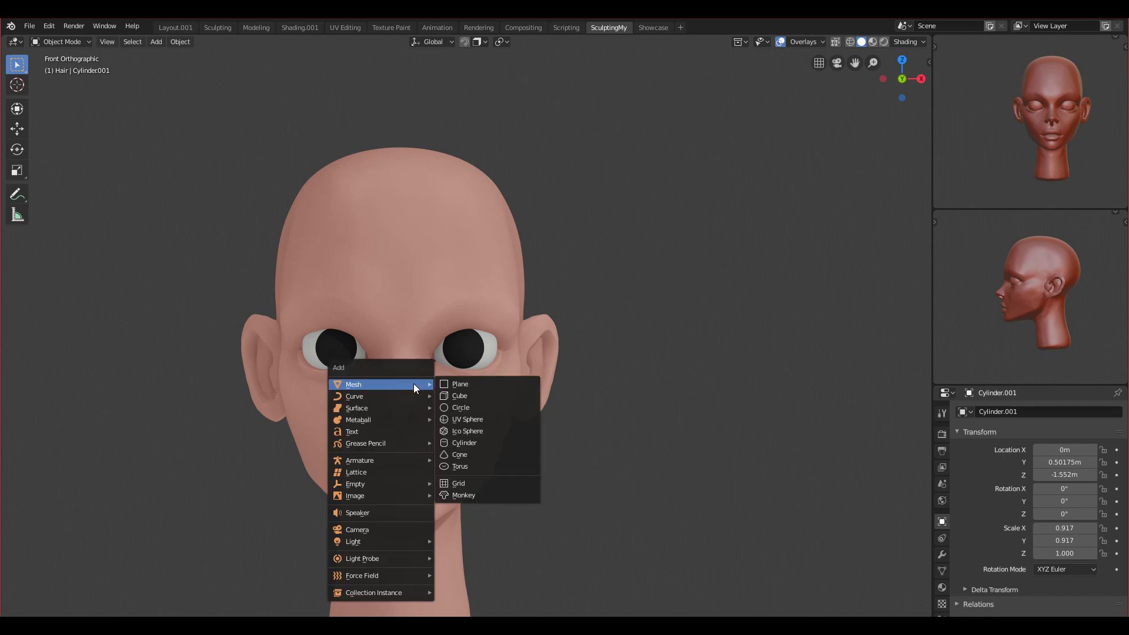
- Add a mesh plane and rotate it 90° about the X axis so it stands upright facing front
left_click(461, 387)
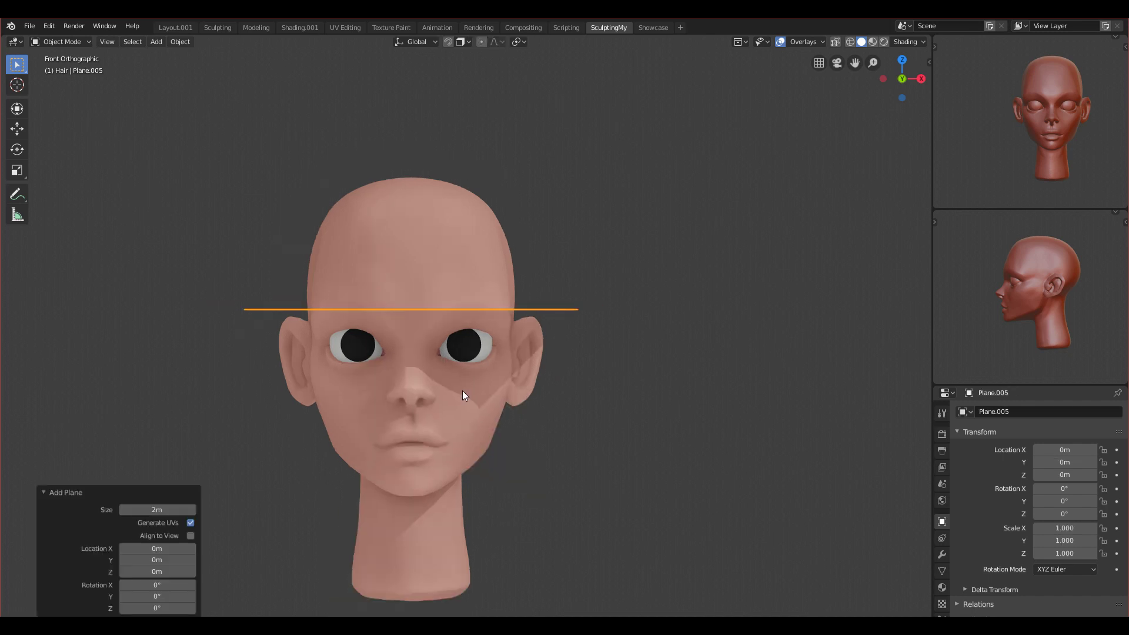
key("r")
key("x")
key("9")
key("0")
key("Return")
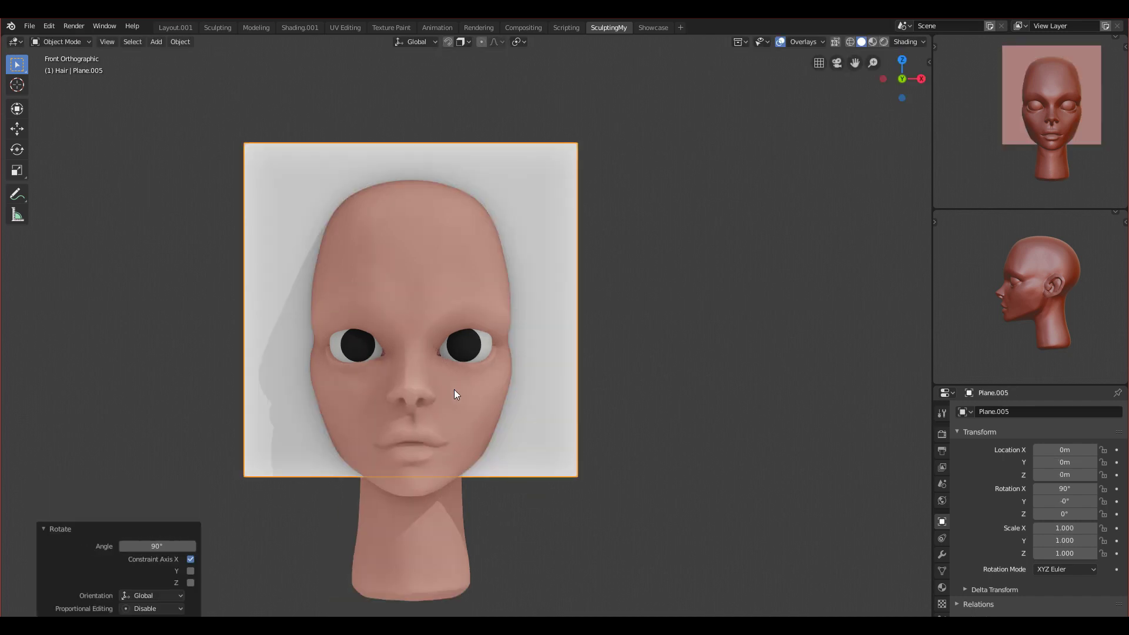
- Scale the plane by about 0.53 and move it about 1.23 m forward and 0.455 m down, in front of the nose
key("s")
key("Return")
key("KP_3")
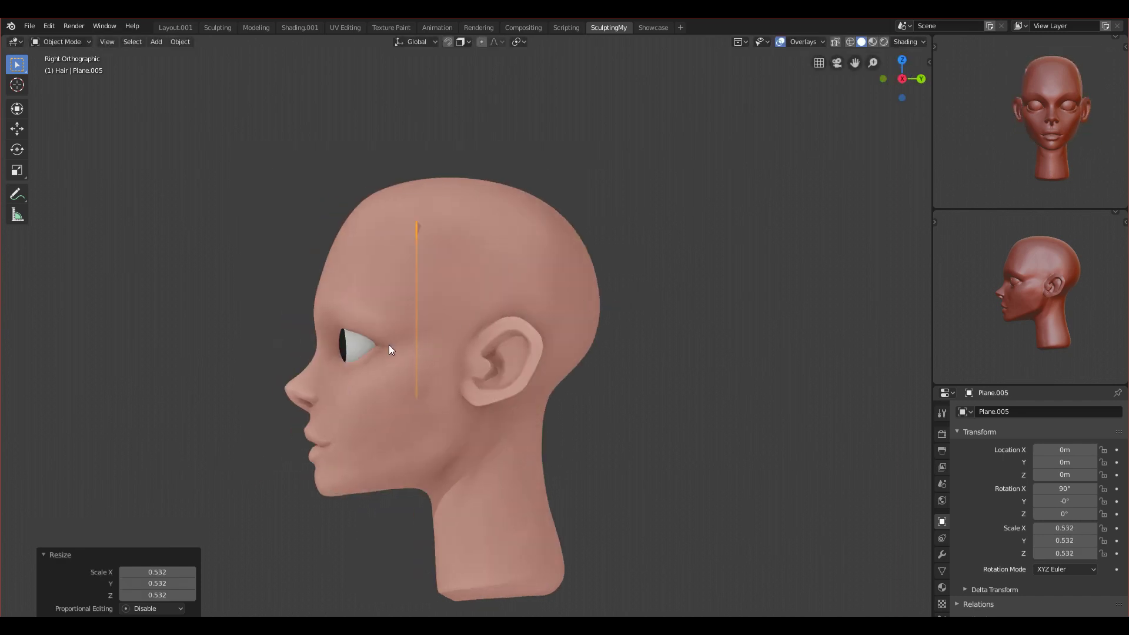
key("g")
key("Return")
- Shrink the plane in front view by a factor of about 0.107 to a small square over the nose
key("KP_1")
key("s")
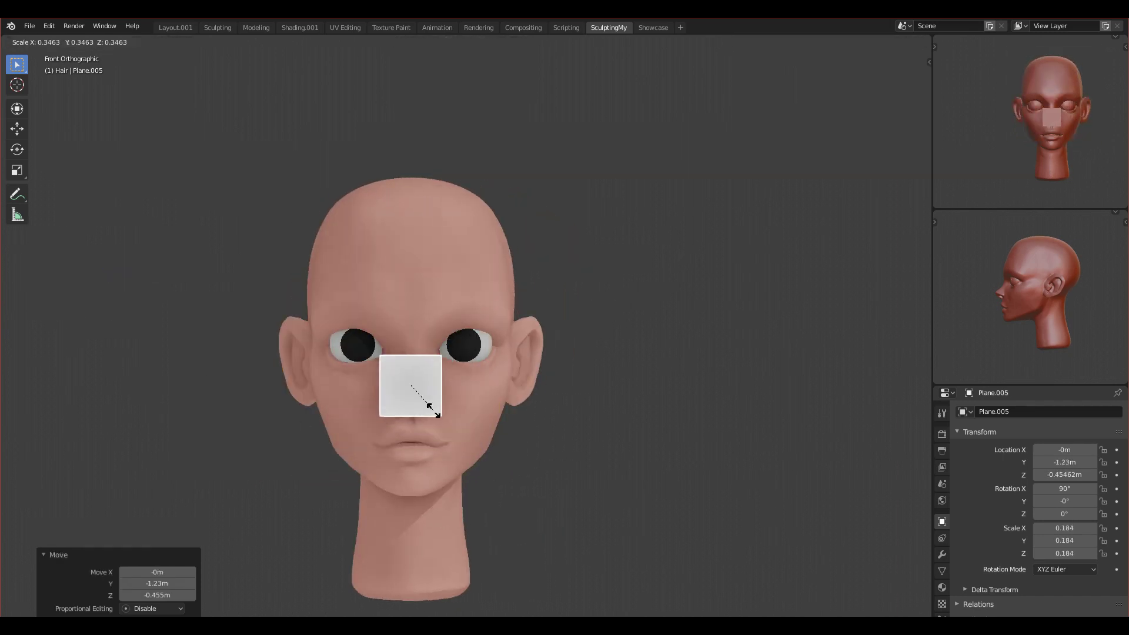
left_click(418, 394)
scroll(434, 447, "up", 7)
middle_click_drag(433, 470, 433, 204, "shift")
scroll(433, 204, "down", 4)
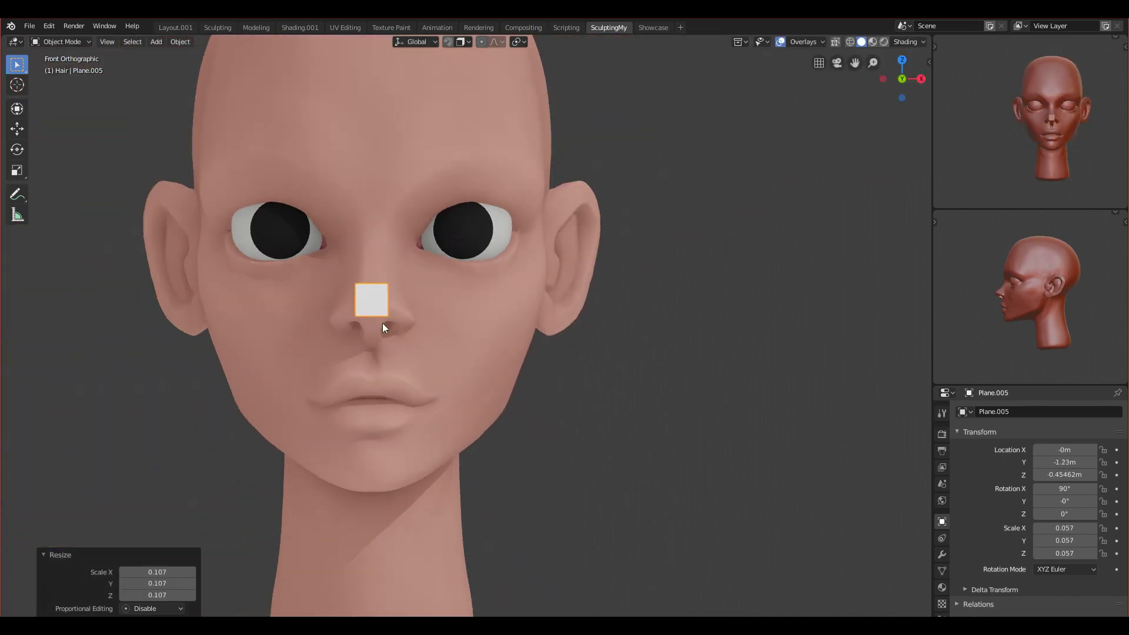
- Move the small plane down along Z by about 0.569 m so it sits over the chin
key("g")
key("z")
key("Return")
scroll(373, 488, "up", 3)
middle_click_drag(373, 488, 486, 269, "shift")
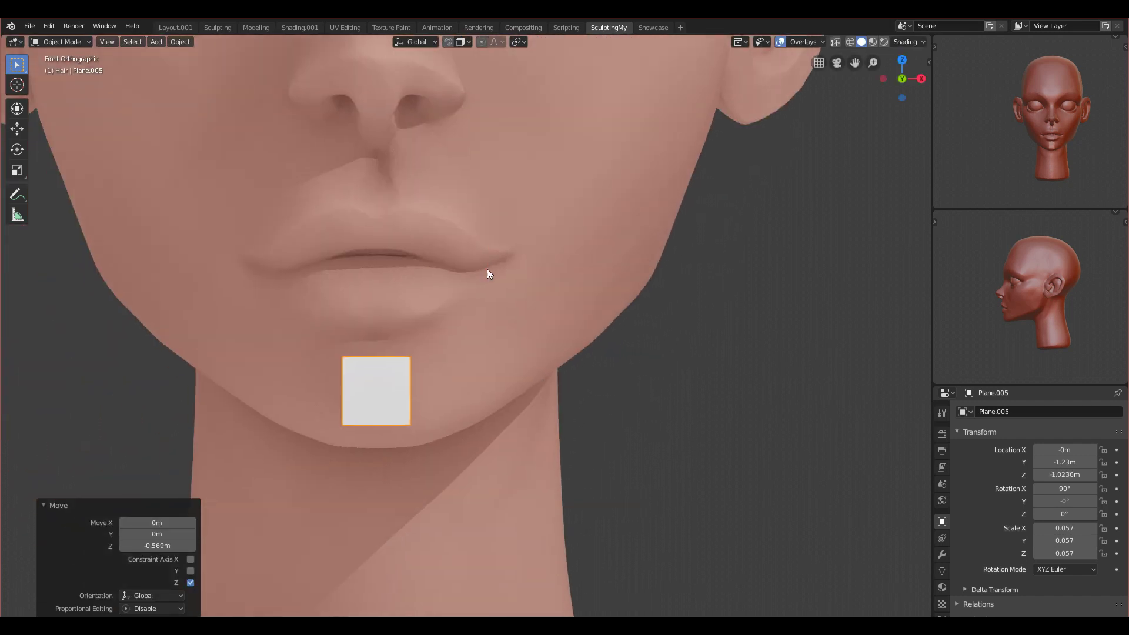
scroll(405, 333, "up", 1)
- In Edit Mode, cut the plane with a centred vertical loop and delete the outer vertices of its negative-X half
key("Tab")
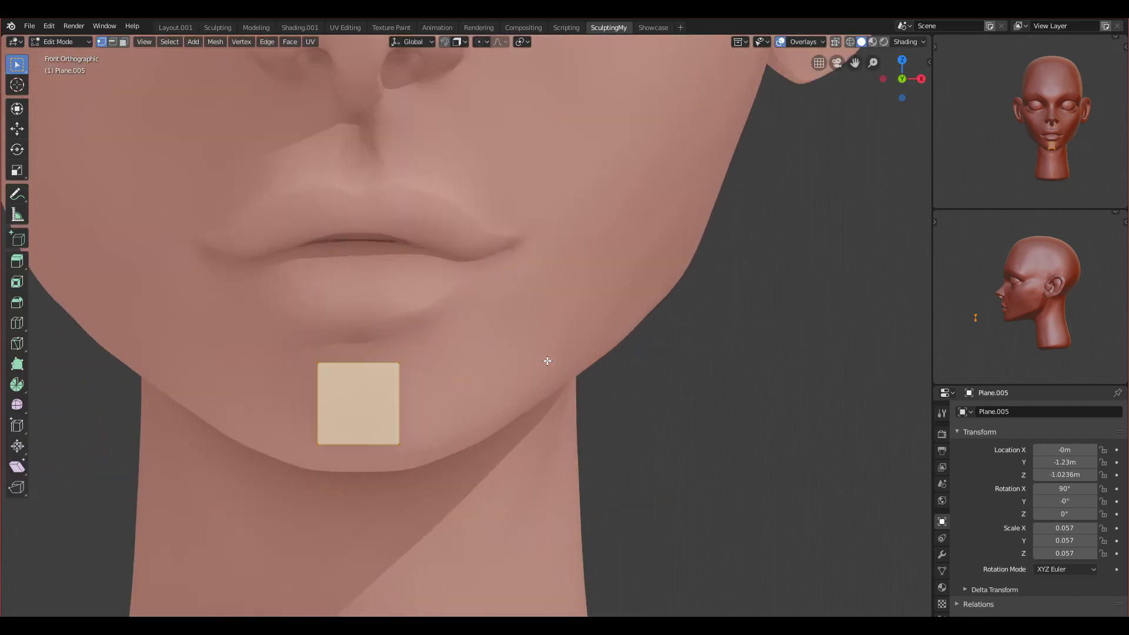
key("ctrl+r")
left_click(348, 402)
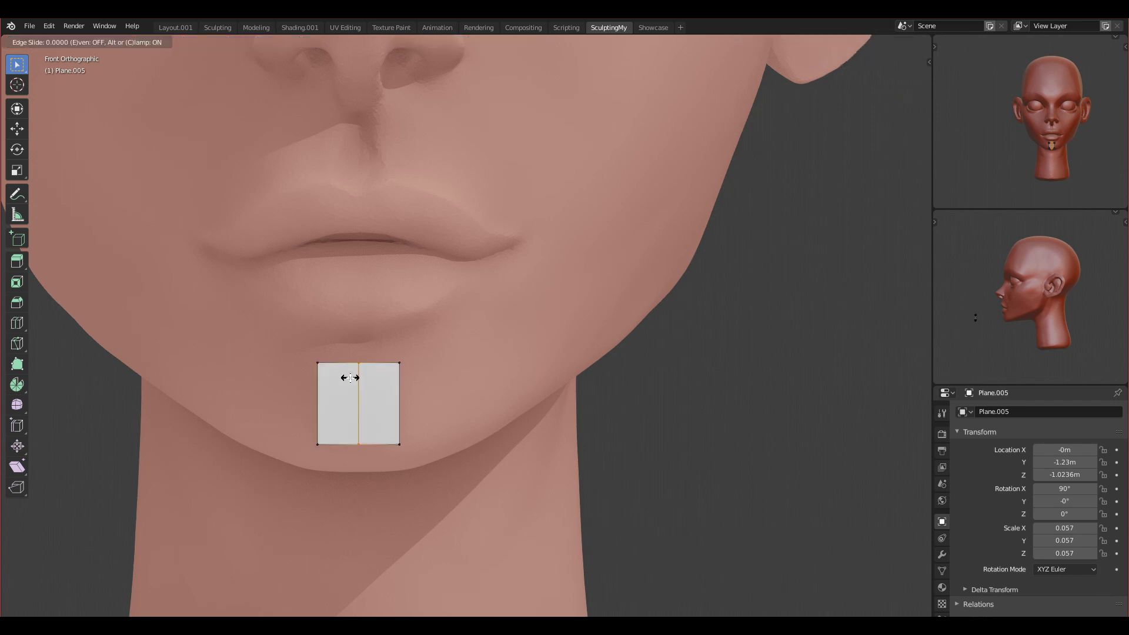
right_click(348, 403)
left_click(342, 481)
key("x")
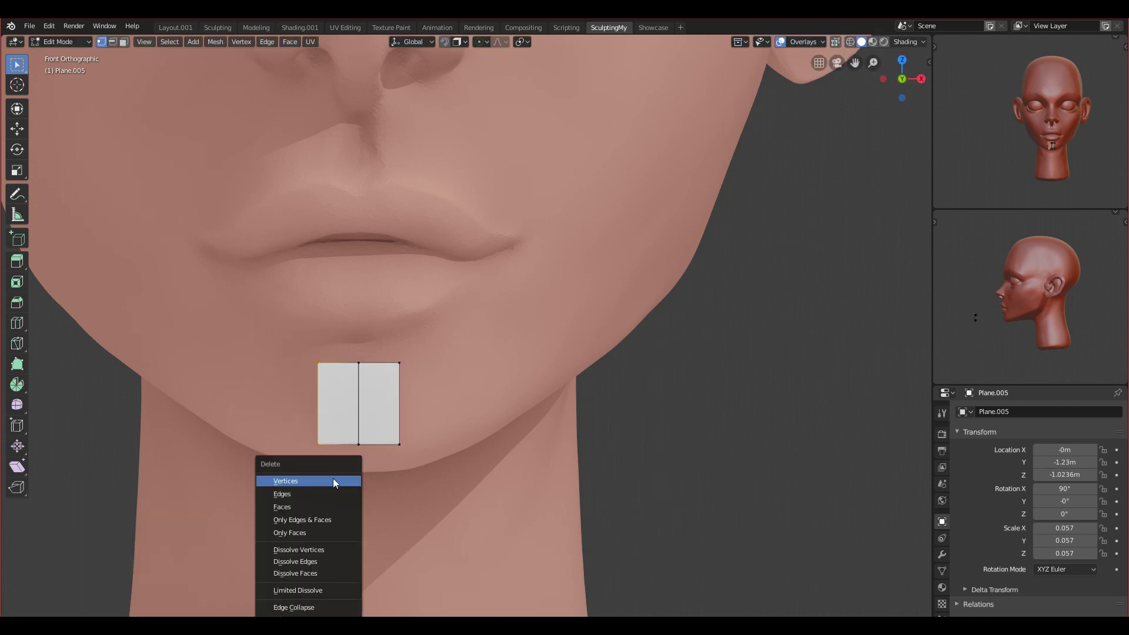
left_click(338, 480)
- Add a Mirror modifier to the remaining half of the plane
left_click(942, 554)
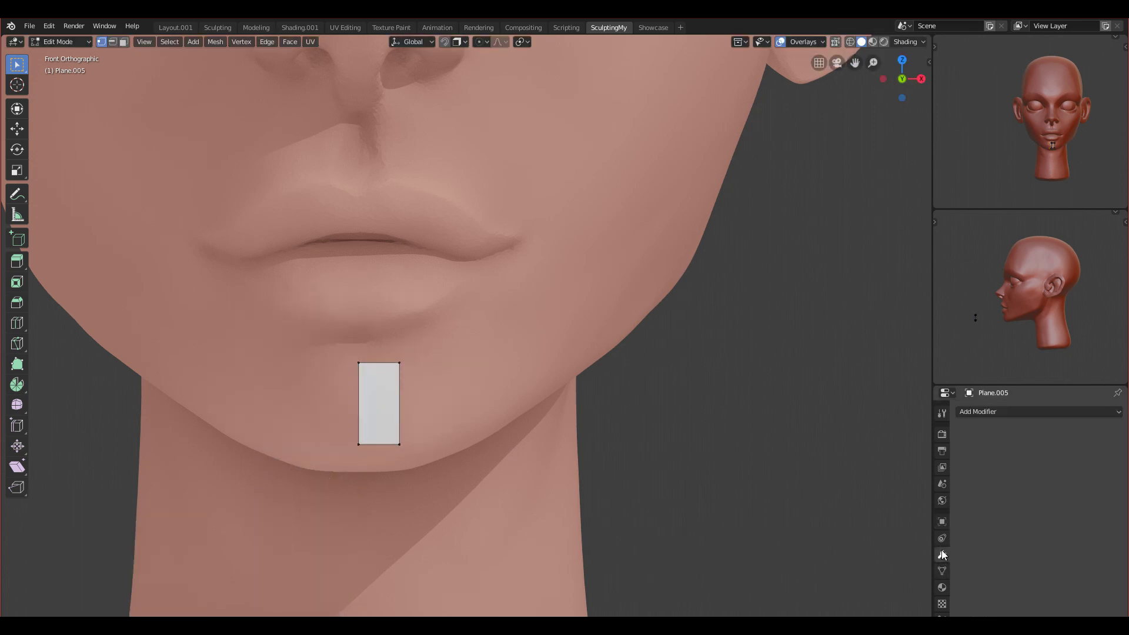
left_click(986, 413)
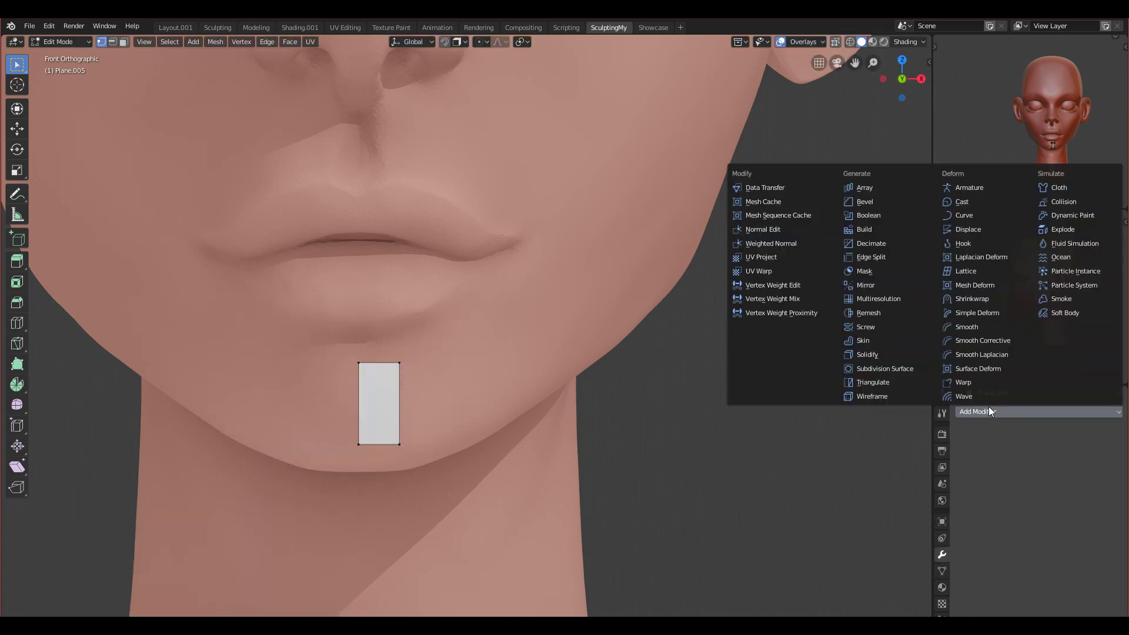
left_click(865, 286)
scroll(530, 376, "down", 1)
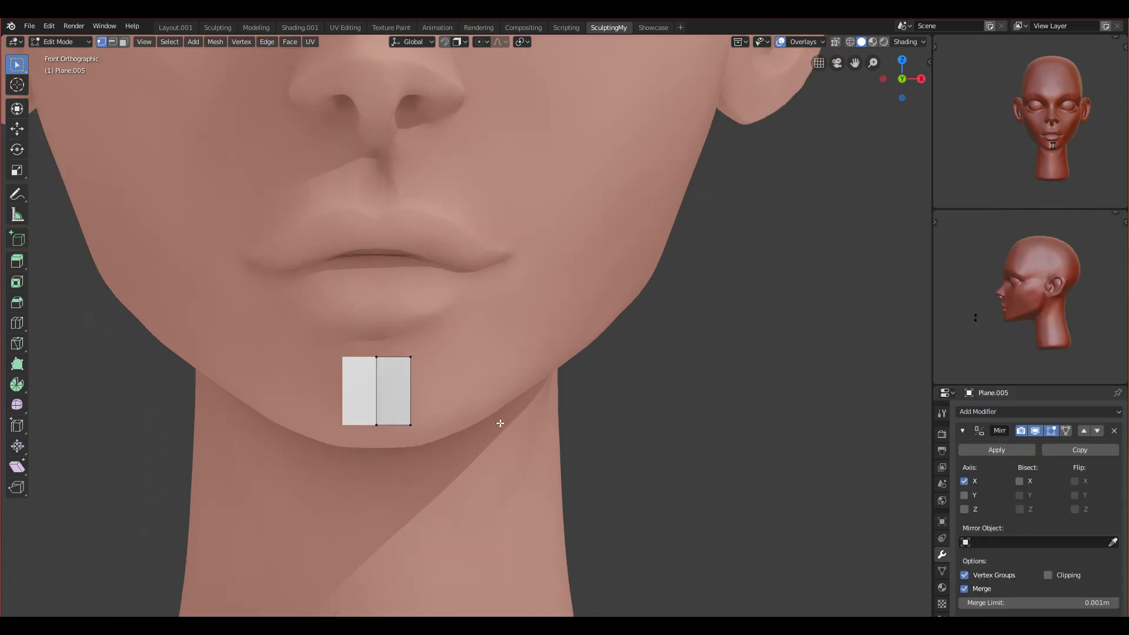
scroll(499, 423, "up", 2)
scroll(574, 421, "down", 1)
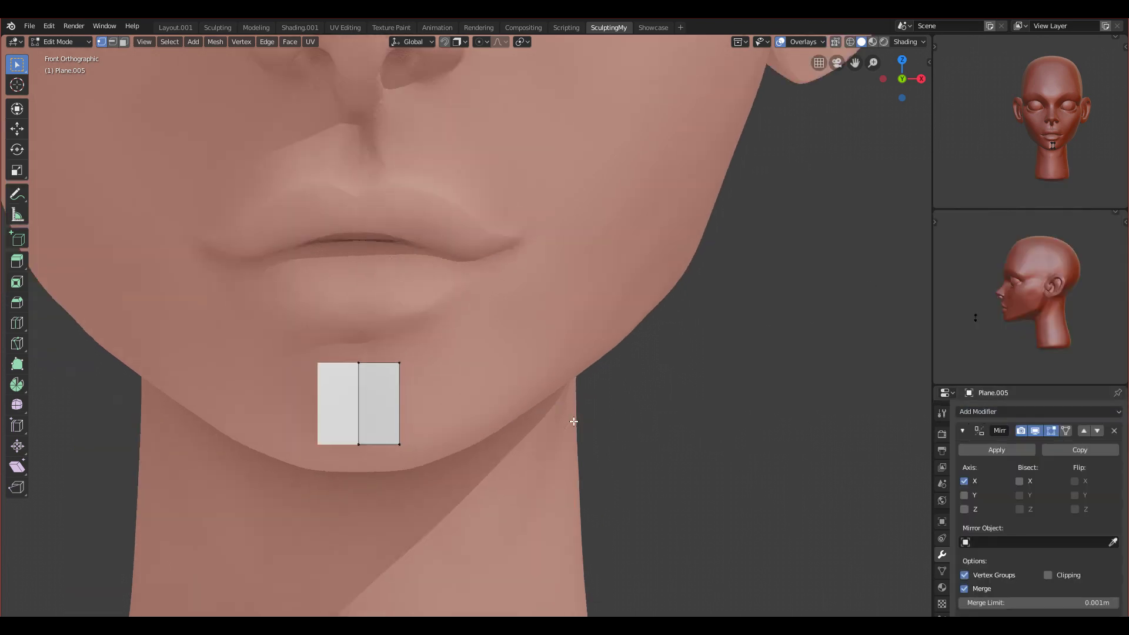
- Examine the mirrored plane's position relative to the chin from an angled side view and from the front
scroll(573, 421, "down", 5)
scroll(562, 421, "up", 5)
middle_click_drag(495, 427, 554, 441, "shift")
left_click_drag(428, 354, 485, 462)
middle_click_drag(484, 462, 428, 452)
scroll(428, 451, "down", 5)
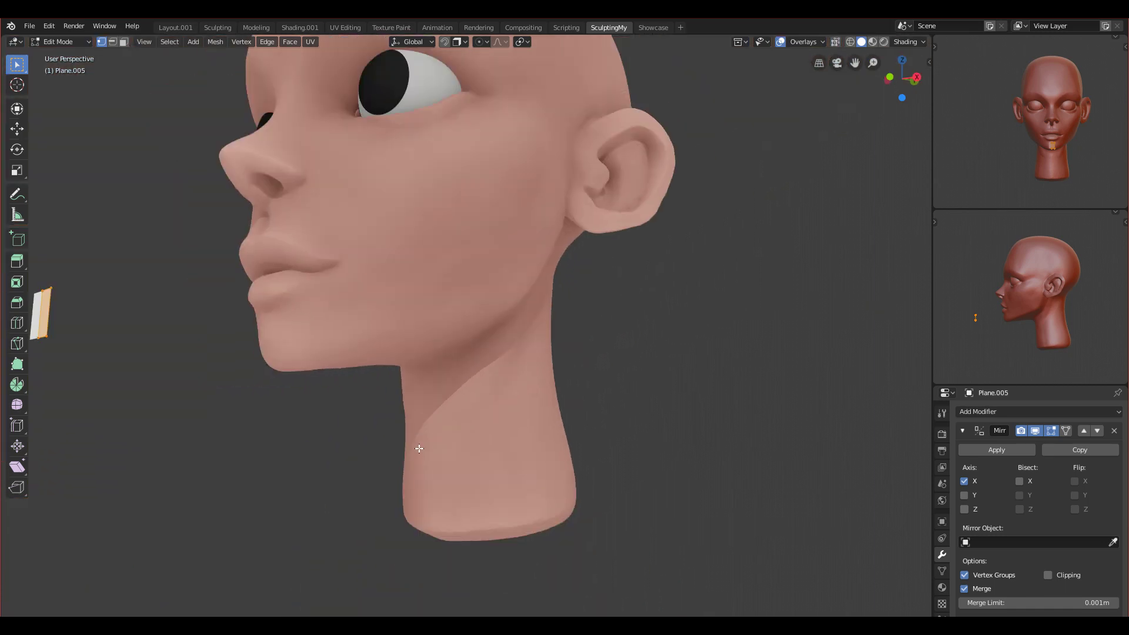
key("KP_1")
scroll(368, 335, "up", 5)
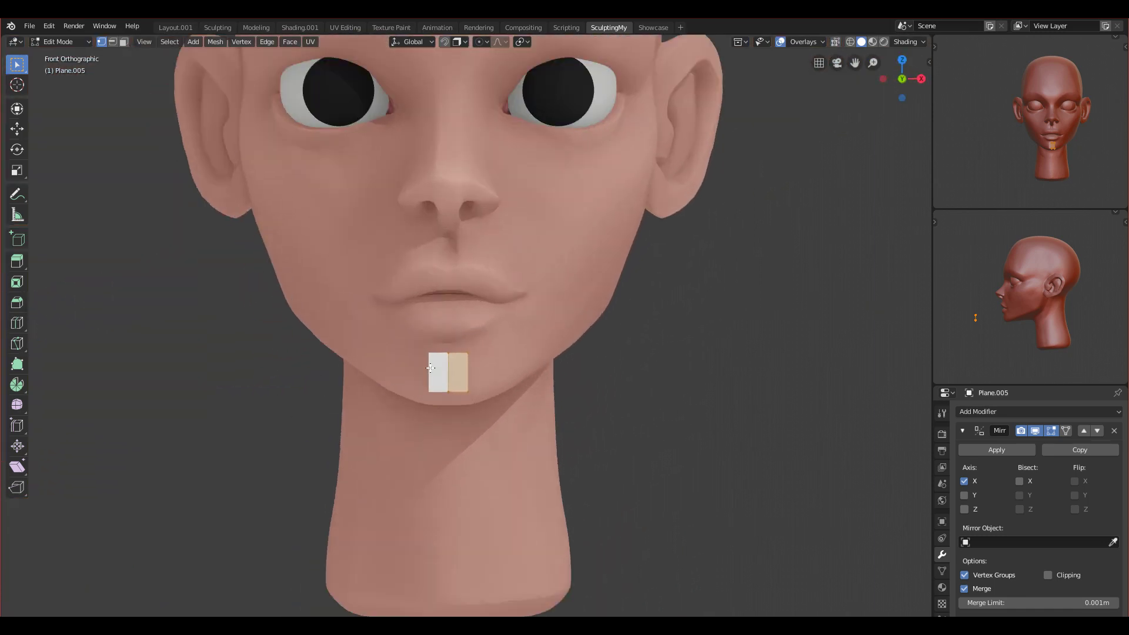
middle_click_drag(466, 379, 380, 492, "shift")
scroll(376, 486, "down", 1)
scroll(376, 487, "down", 2)
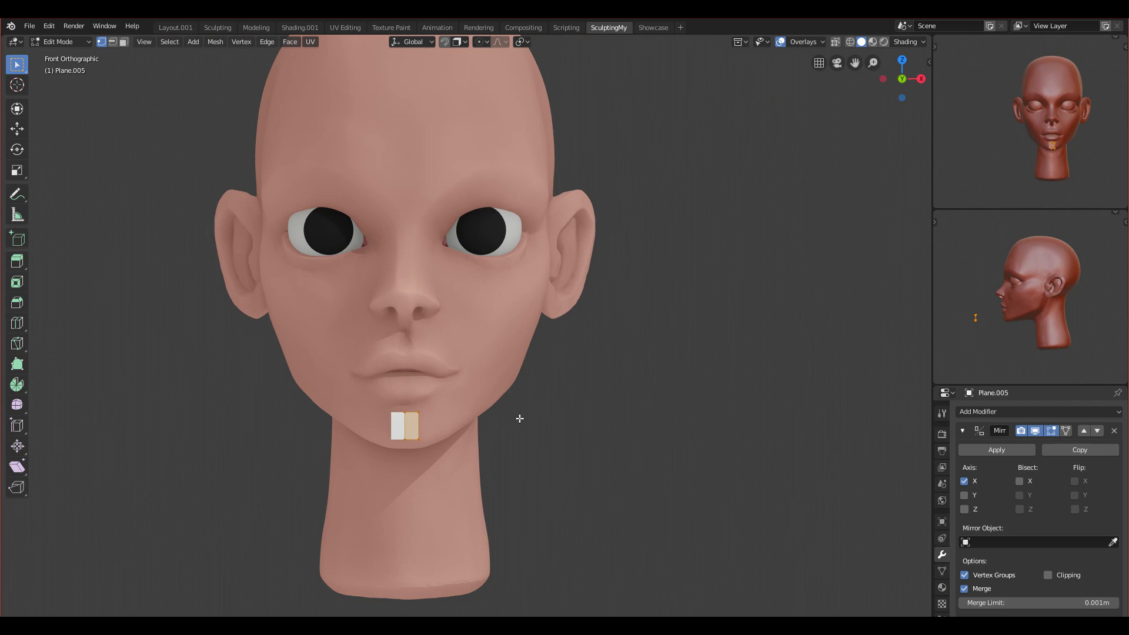
scroll(505, 430, "down", 1)
scroll(504, 448, "up", 5)
middle_click_drag(492, 512, 522, 463, "shift")
- Try extruding the plane's outer vertical edge outward and upward along the jaw in three segments
left_click_drag(392, 446, 404, 544)
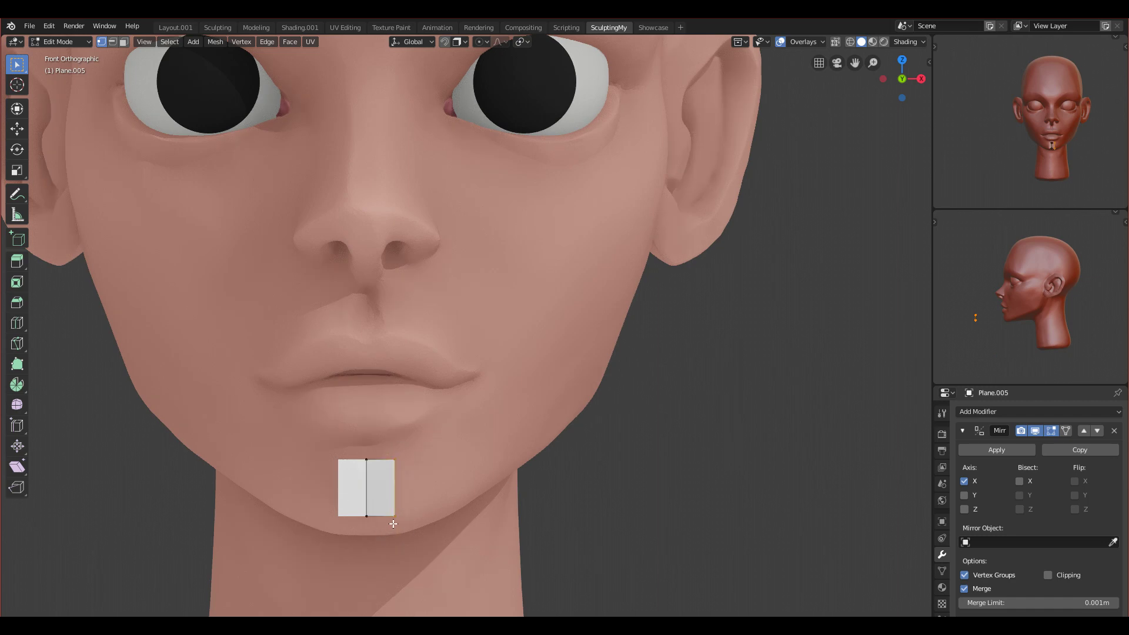
key("e")
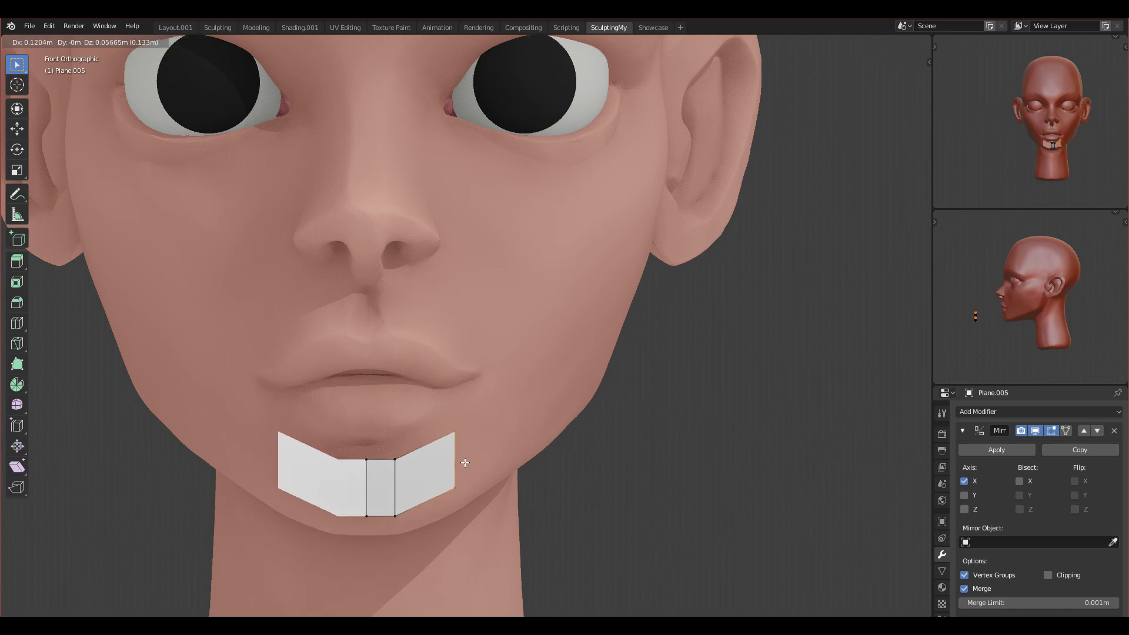
left_click(462, 460)
key("e")
left_click(572, 359)
key("e")
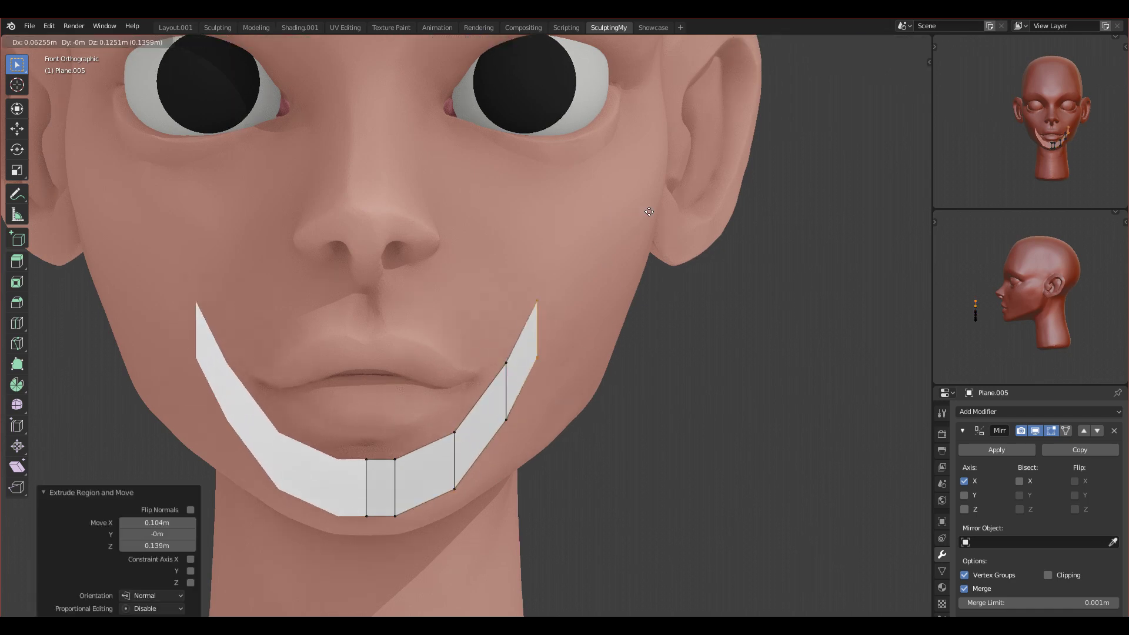
left_click(616, 311)
- Undo the three edge extrusions along the jaw
key("ctrl+z")
key("ctrl+z")
key("ctrl+z")
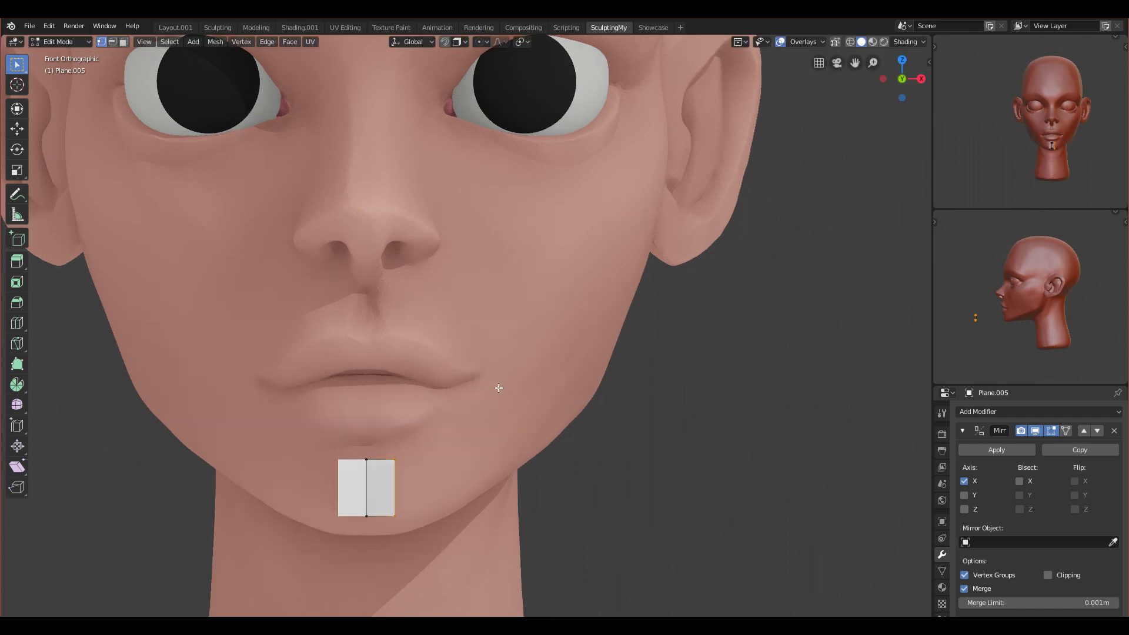
- Add a Subdivision Surface modifier to the mirrored chin plane
scroll(448, 525, "up", 2)
middle_click_drag(473, 506, 566, 403, "shift")
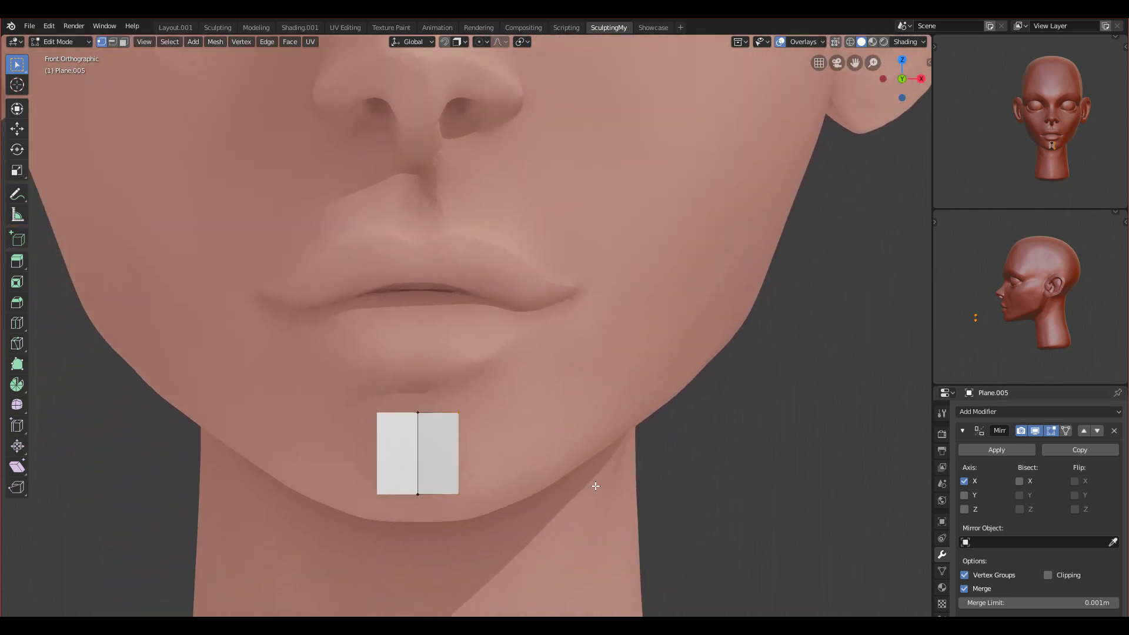
scroll(595, 484, "down", 6)
scroll(595, 485, "up", 6)
left_click(1014, 414)
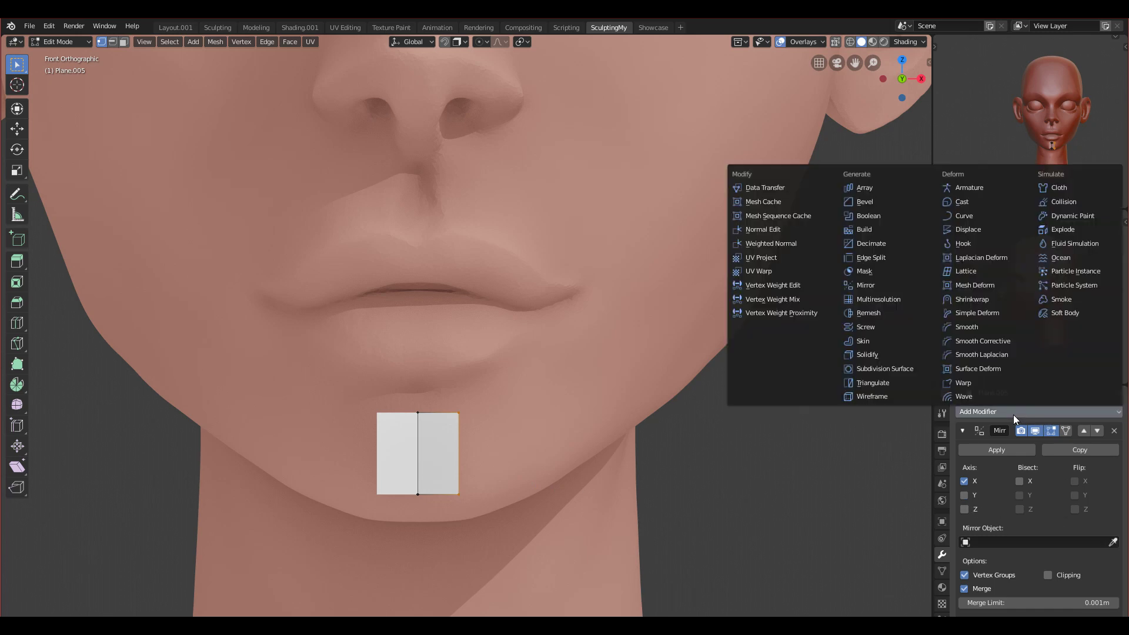
left_click(880, 370)
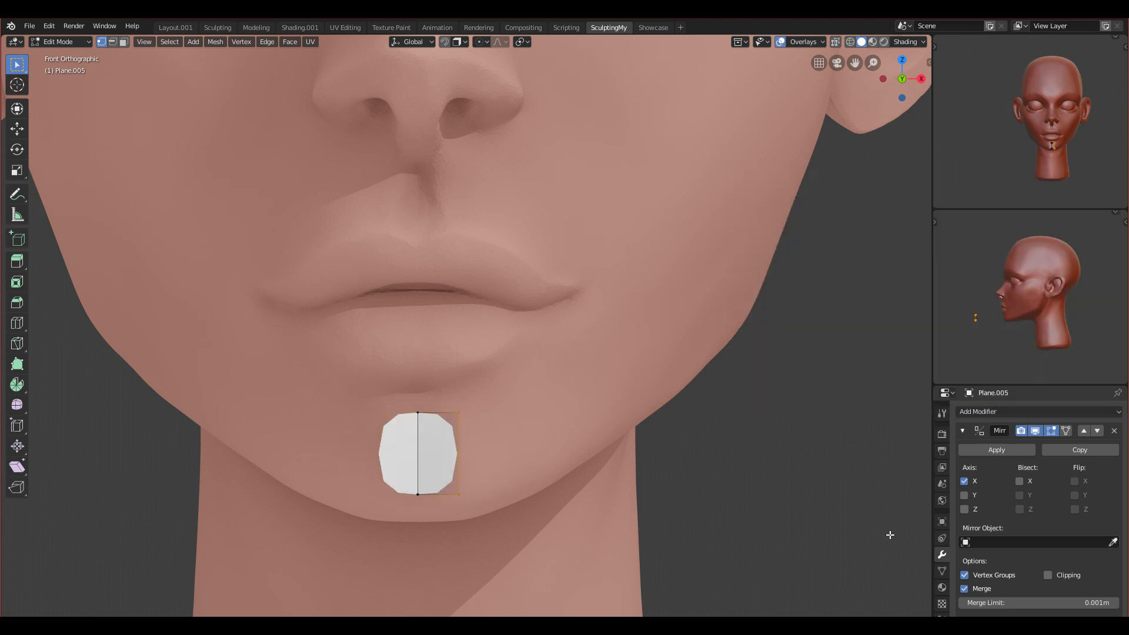
- Set the Subdivision Surface modifier's type to Simple and check the plane's shape from below
scroll(1020, 533, "down", 6)
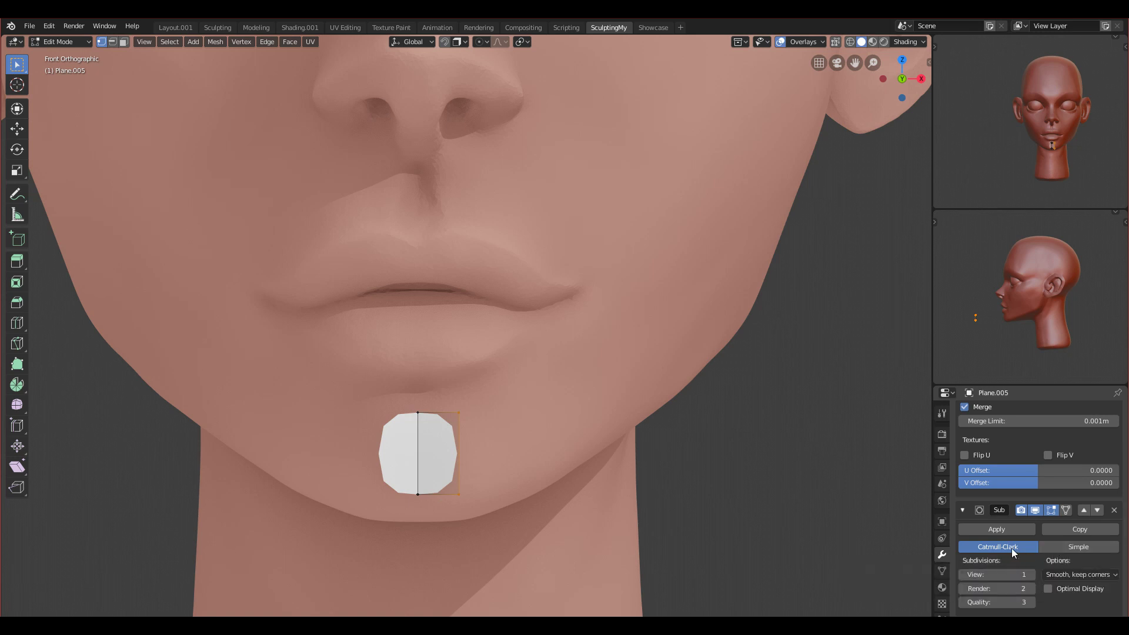
left_click(1057, 547)
middle_click_drag(612, 486, 580, 418, "shift")
scroll(608, 420, "up", 5)
scroll(562, 418, "down", 10)
middle_click_drag(505, 423, 561, 408)
scroll(544, 405, "up", 2)
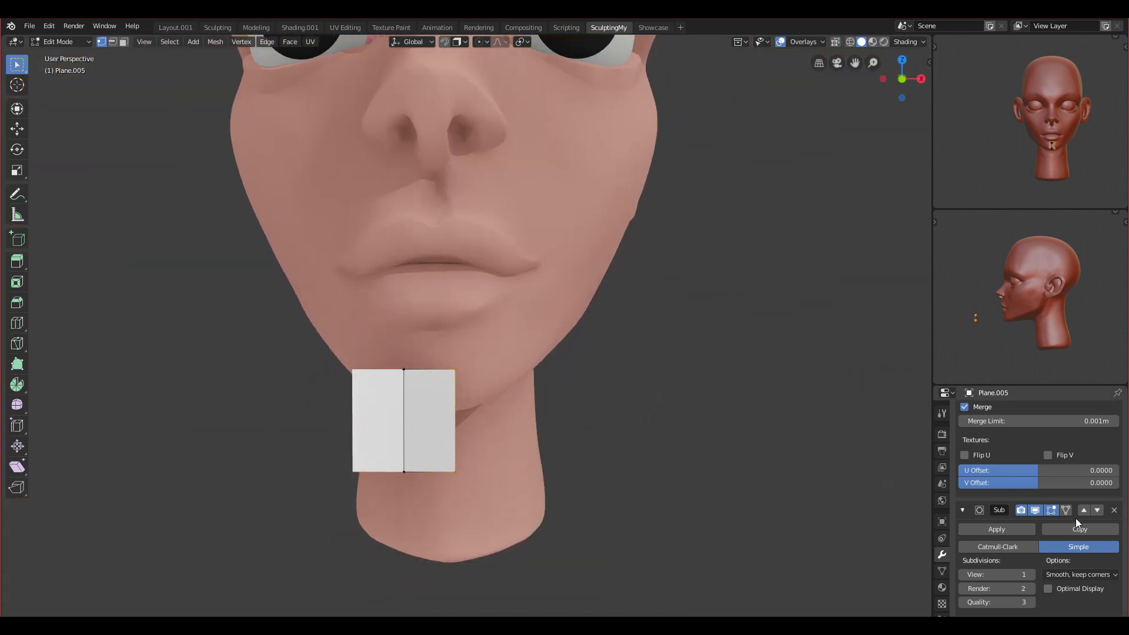
- Switch the subdivision type to Catmull-Clark for comparison and return it to Simple, viewing the plane from the front
left_click(1010, 549)
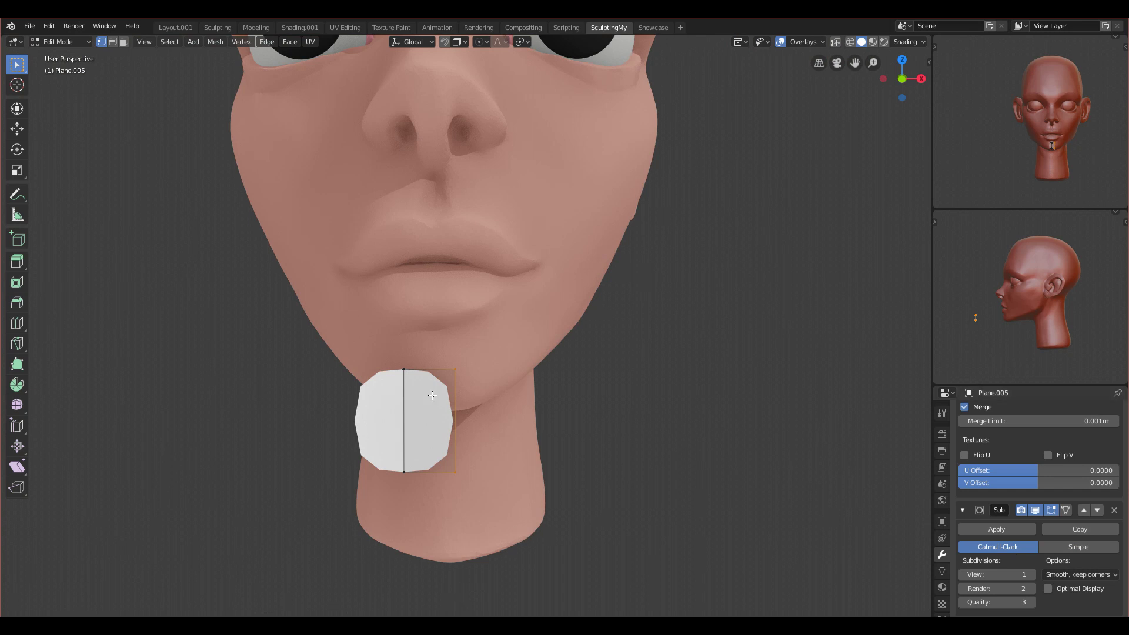
left_click(1092, 549)
key("KP_1")
scroll(351, 292, "down", 2)
scroll(535, 404, "up", 6)
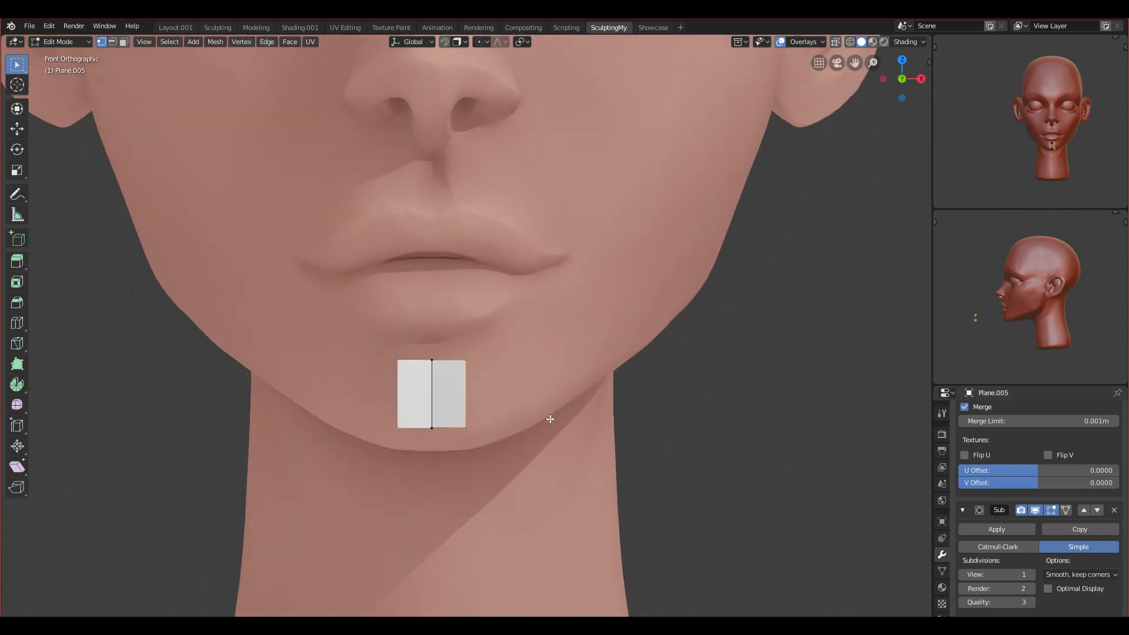
scroll(640, 405, "down", 5)
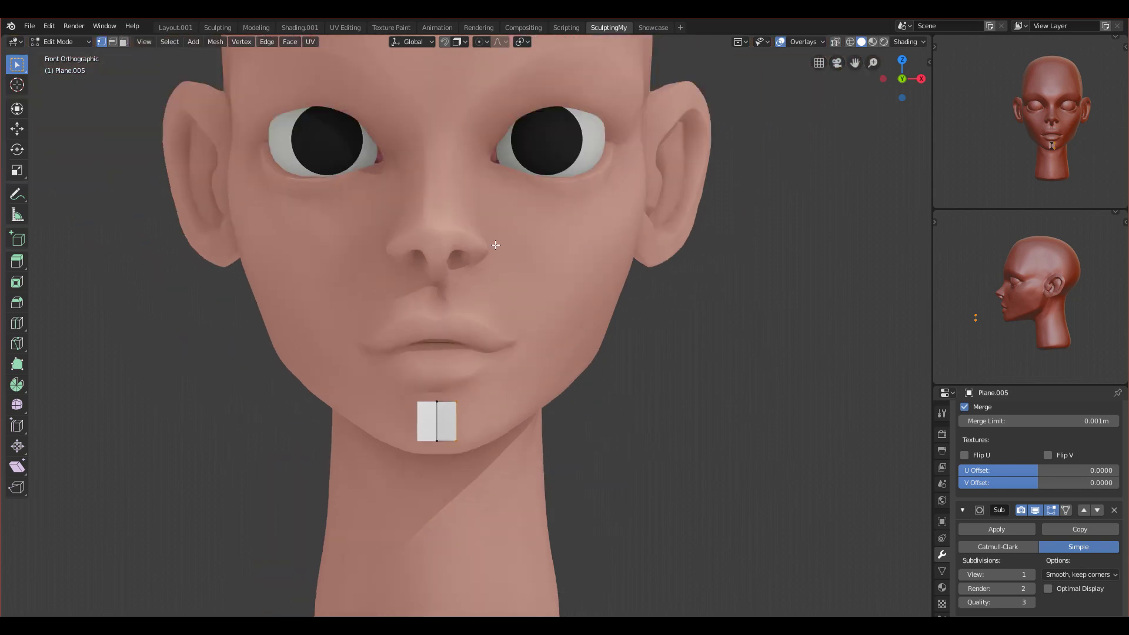
scroll(496, 245, "up", 1)
- Collapse the Mirror modifier's settings and leave the list of available modifiers without adding another one
scroll(1091, 498, "up", 5)
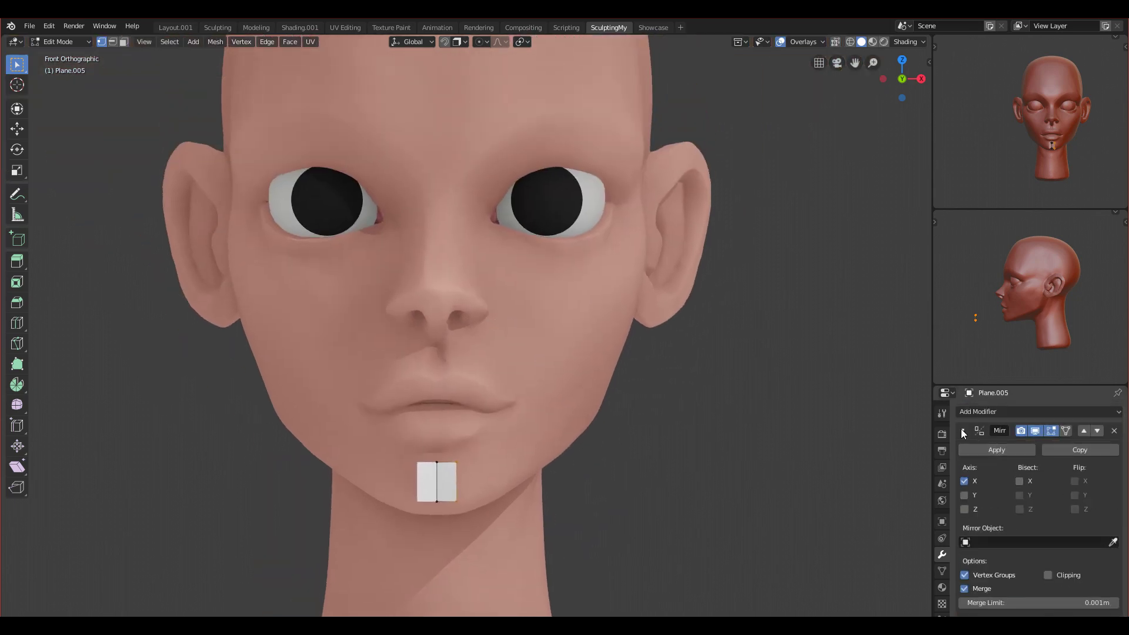
left_click(962, 431)
left_click(998, 411)
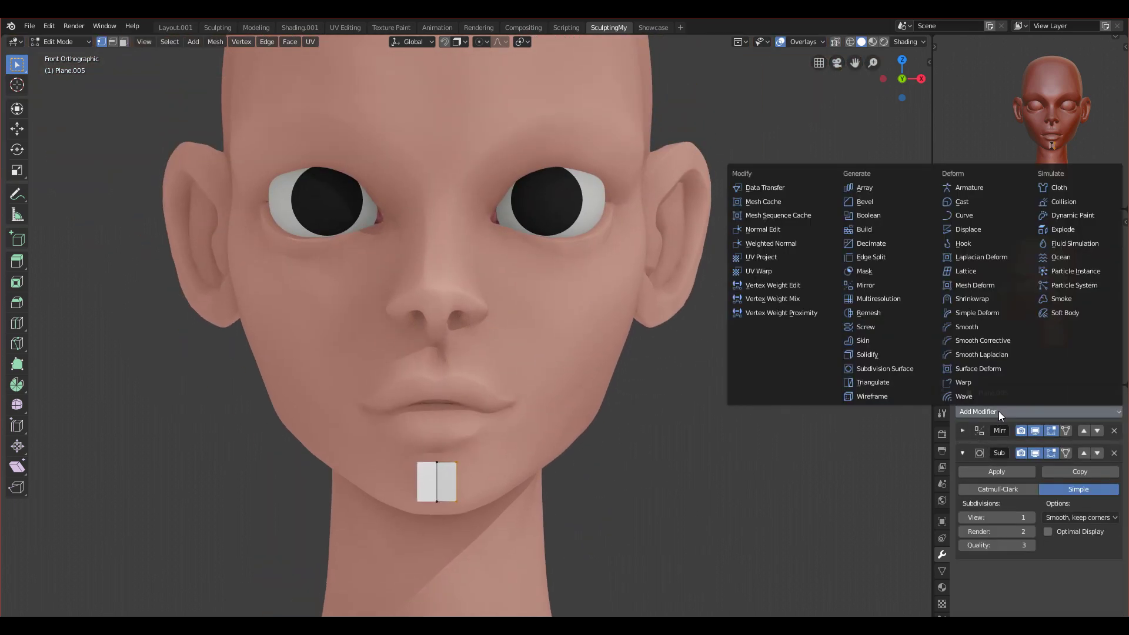
left_click(710, 334)
right_click(994, 210)
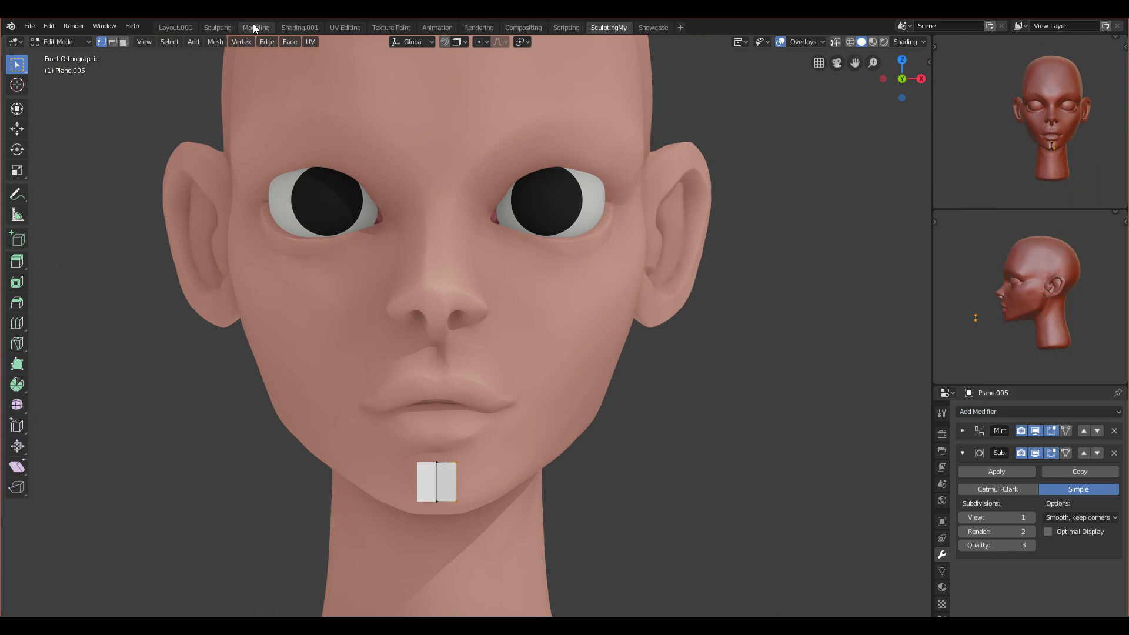
- Look at the Layout.001 and Sculpting workspaces and return to the SculptingMy workspace
left_click(185, 26)
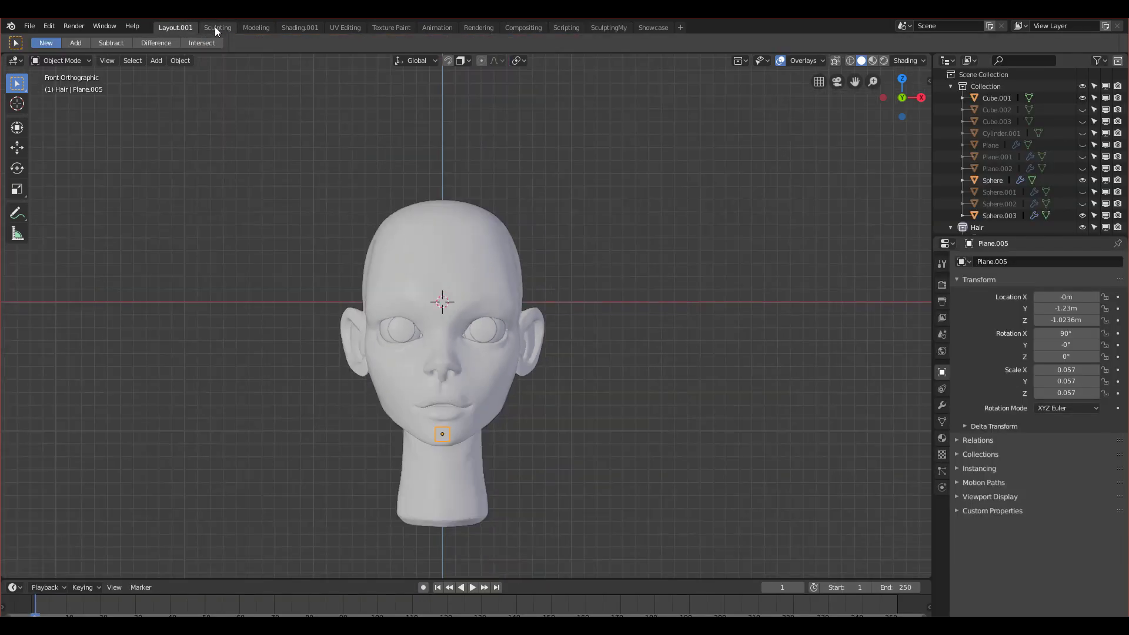
left_click(215, 28)
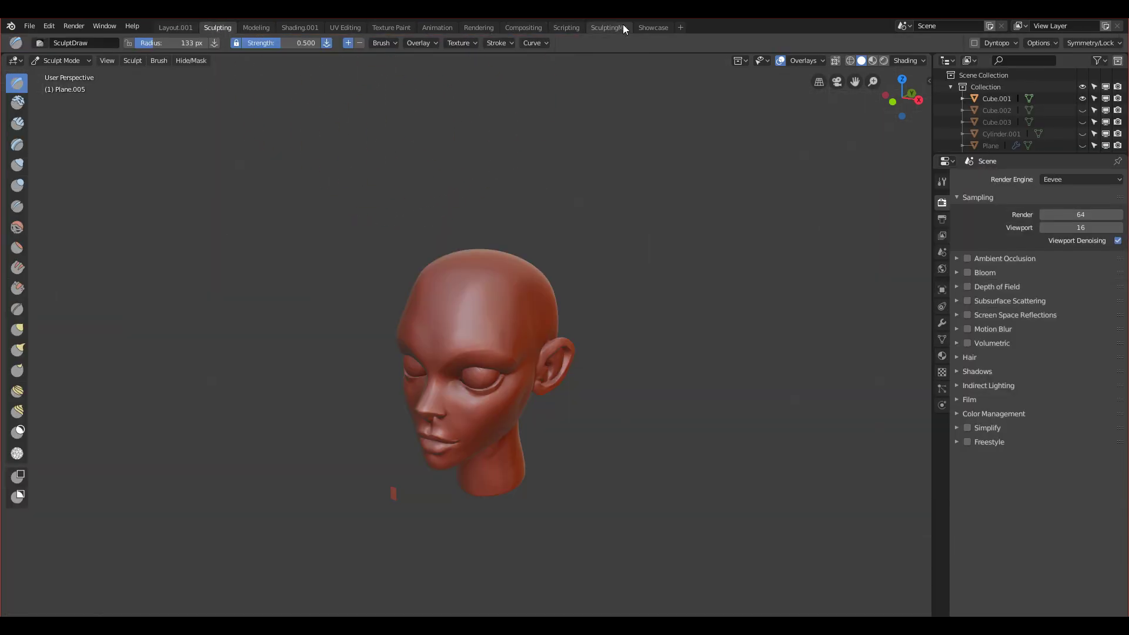
left_click(623, 29)
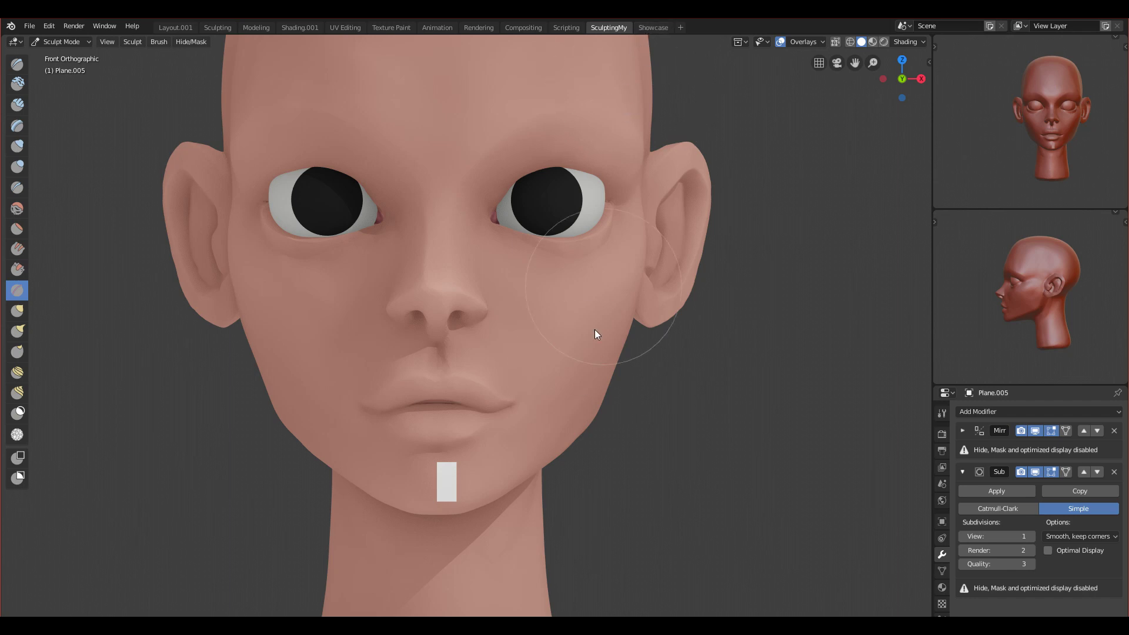
- Switch the chin plane from Sculpt Mode to Object Mode
scroll(594, 332, "up", 2)
key("ctrl+Tab")
middle_click_drag(695, 421, 687, 383, "shift")
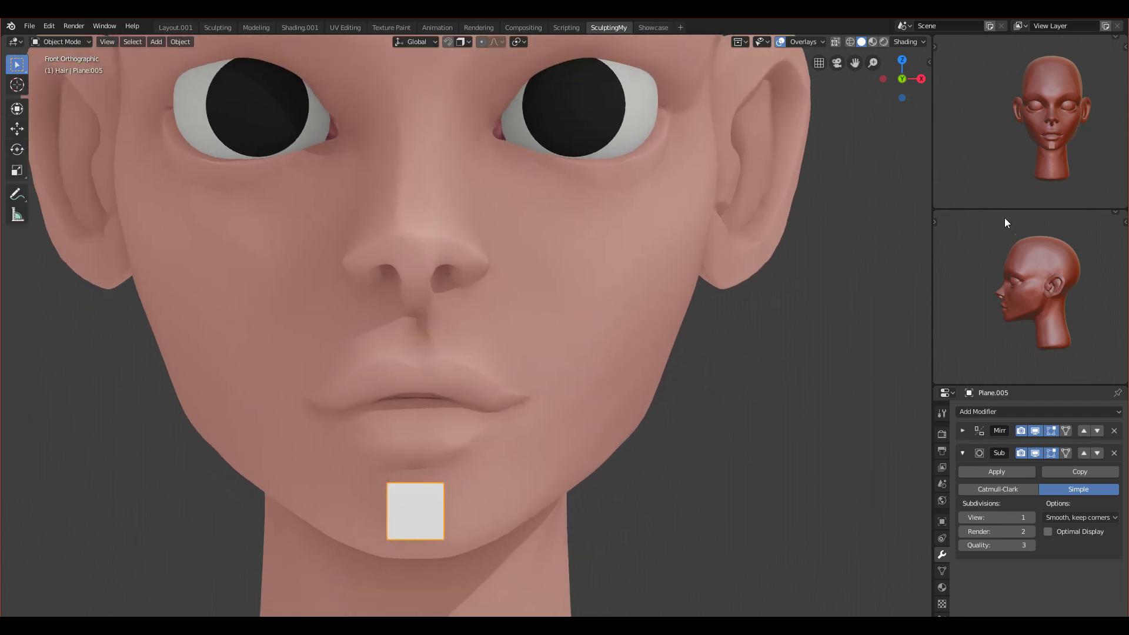
- Join the two small preview viewports and merge their area into the Properties editor so it fills the full column
right_click(1001, 210)
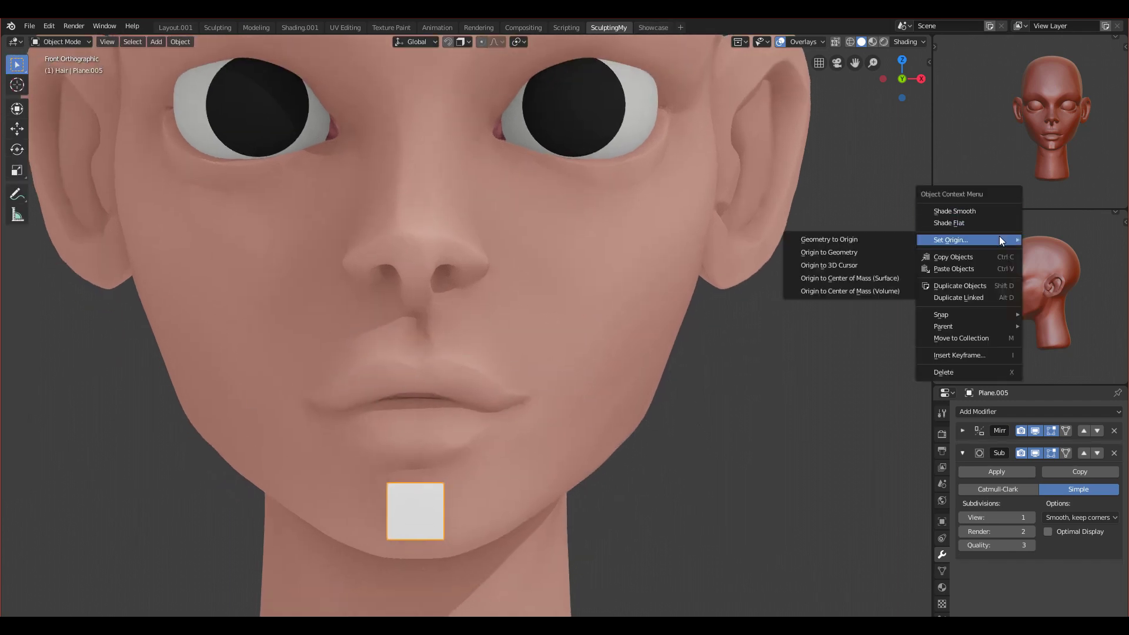
right_click(1057, 209)
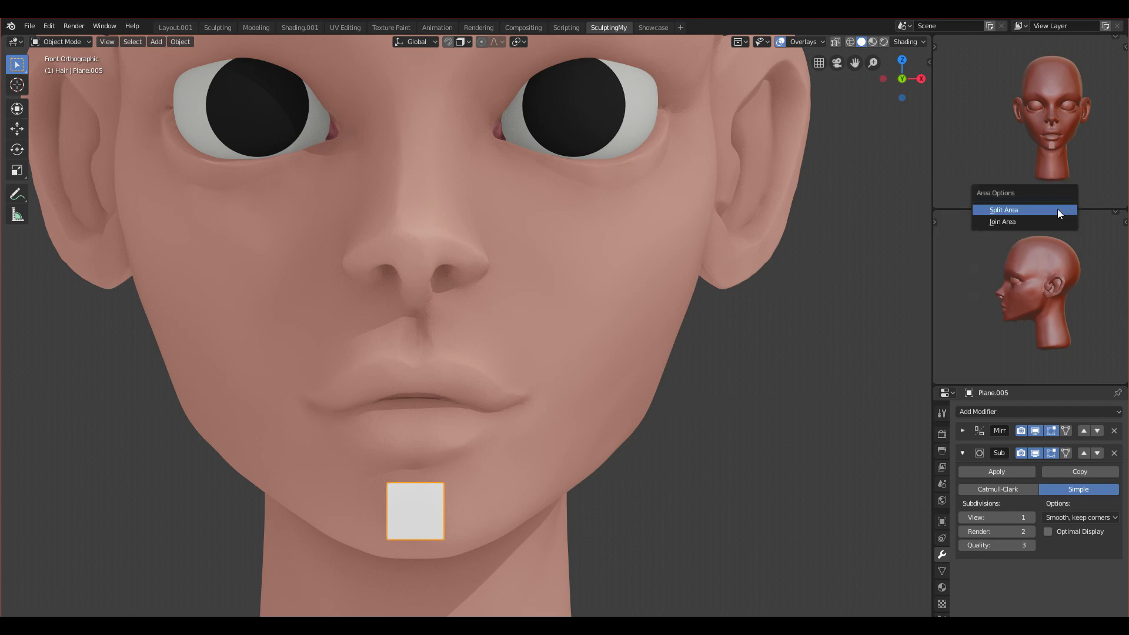
left_click(1055, 222)
left_click(1051, 190)
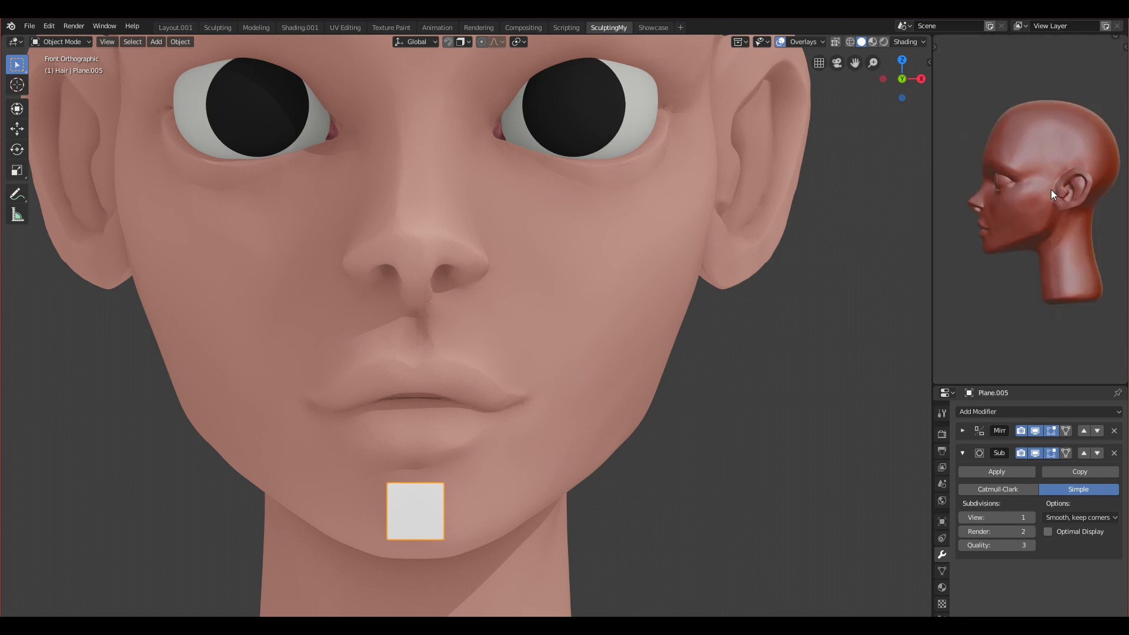
right_click(1019, 386)
left_click(1019, 385)
left_click(1018, 253)
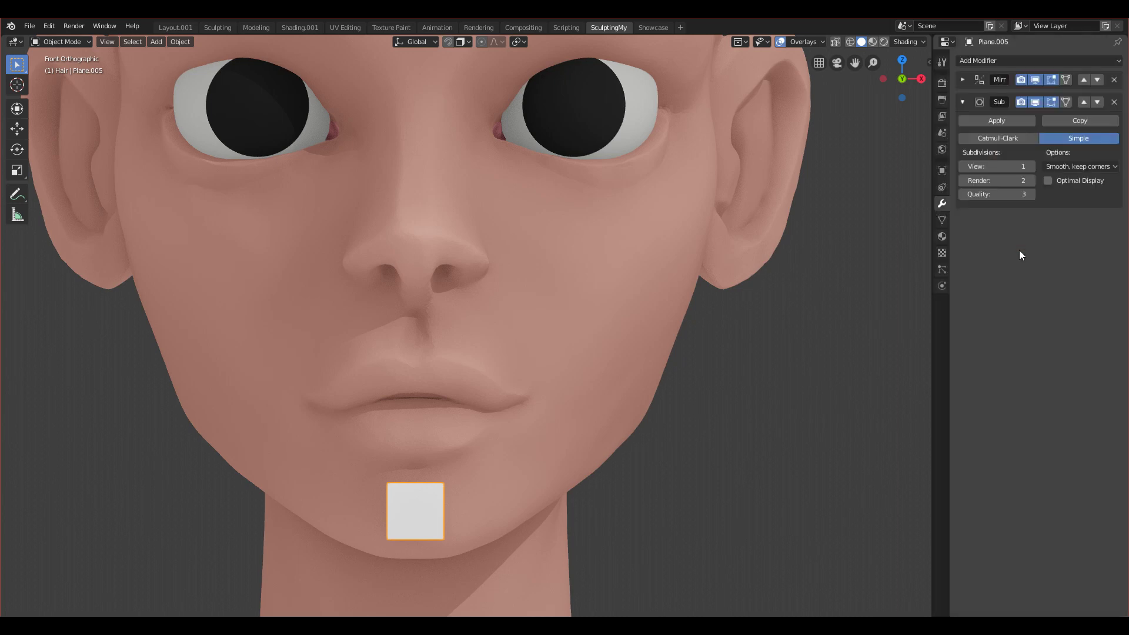
- Add a Shrinkwrap modifier to the chin plane with the head mesh Cube.001 as its target
scroll(720, 263, "down", 1)
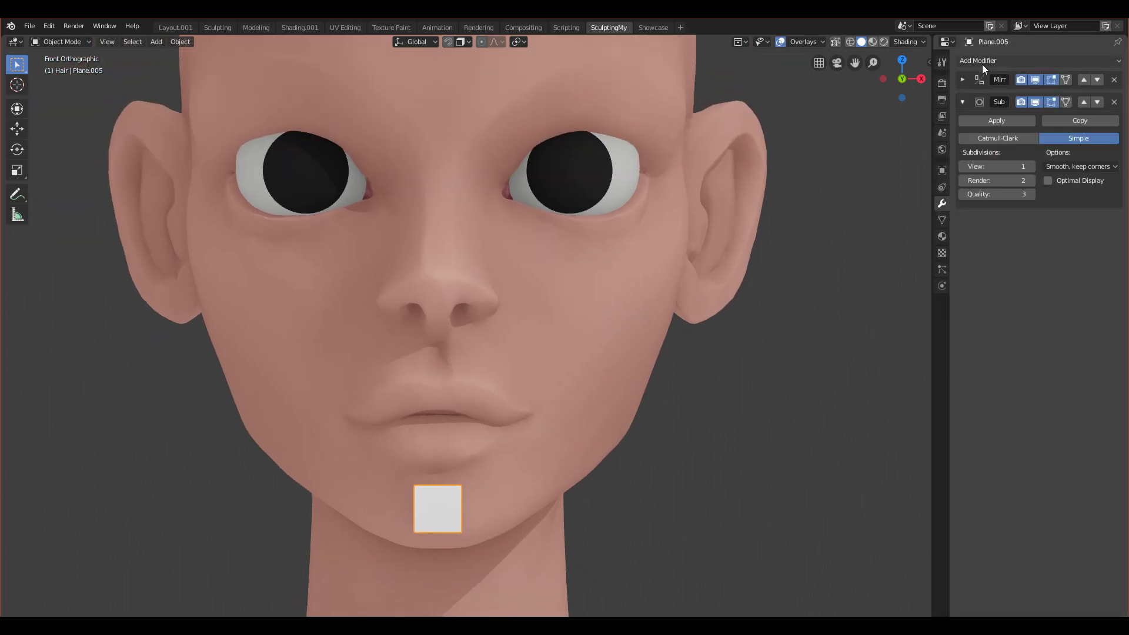
left_click(982, 63)
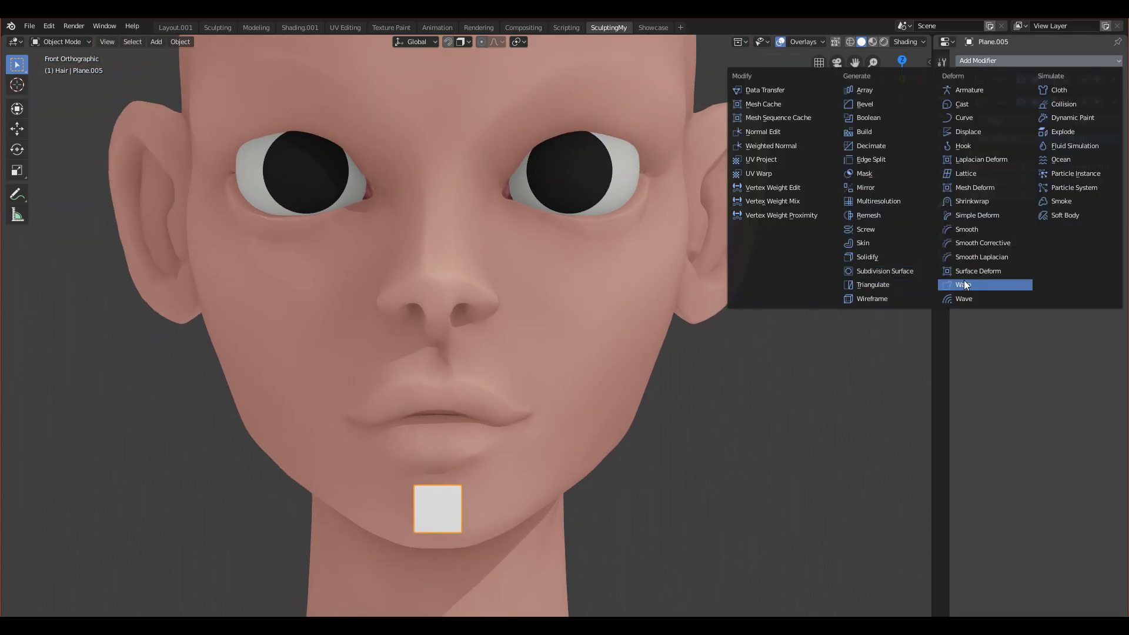
left_click(960, 202)
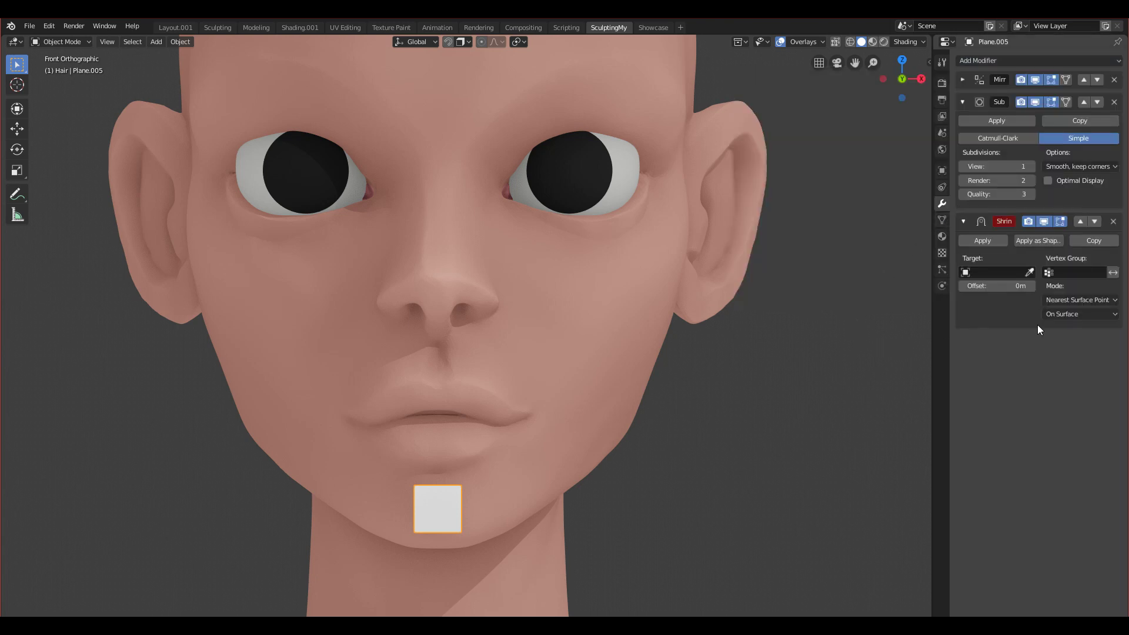
middle_click_drag(299, 491, 461, 450)
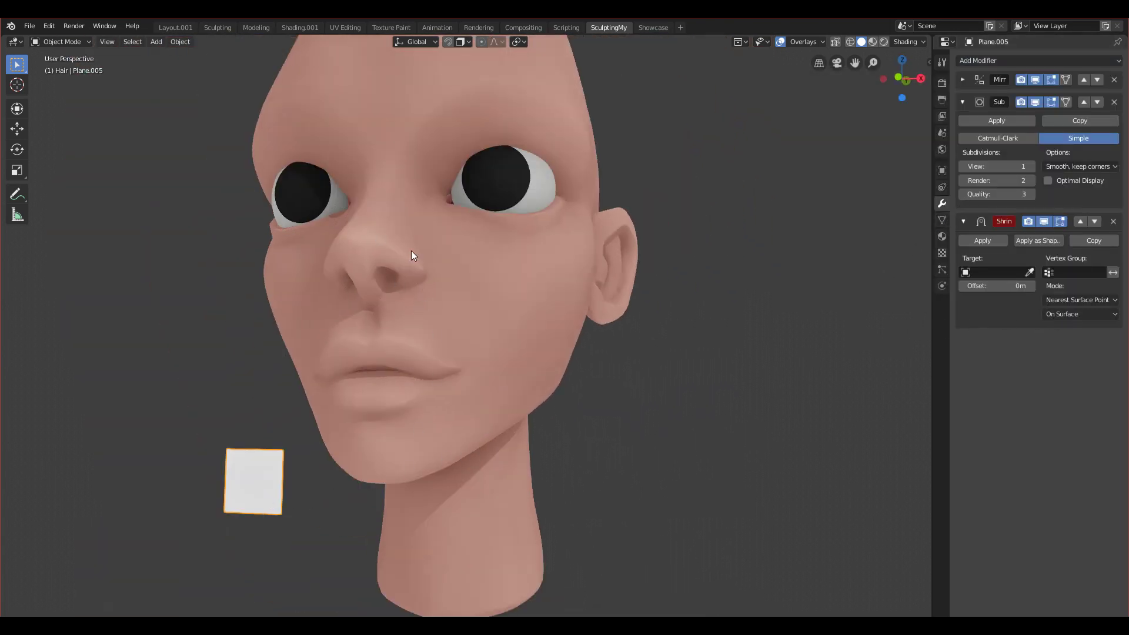
middle_click_drag(411, 251, 377, 370)
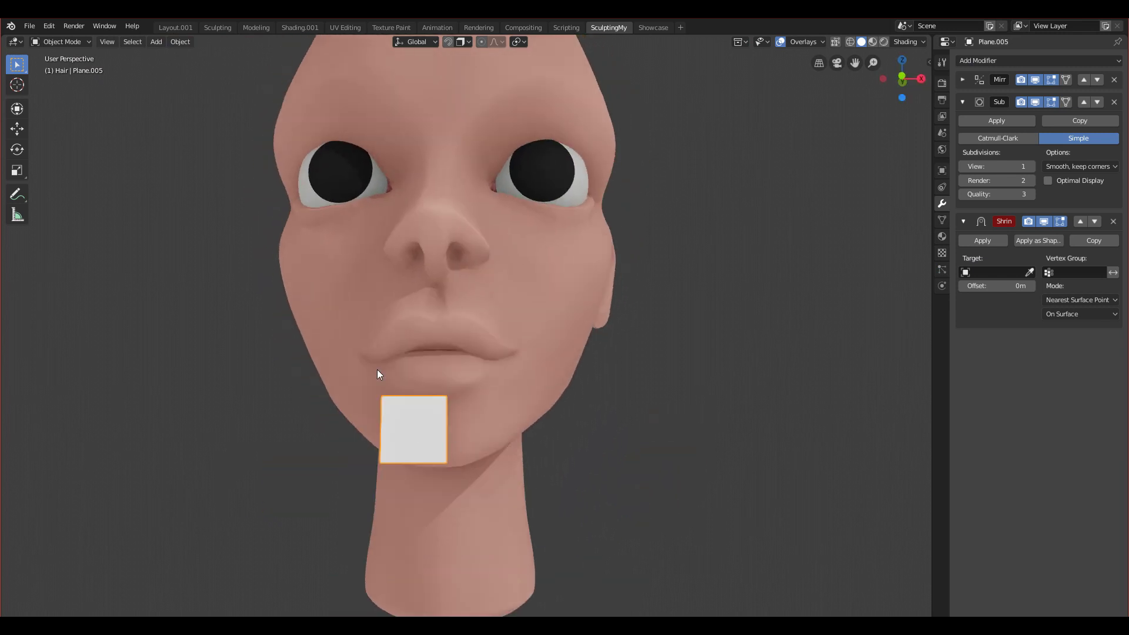
key("KP_1")
left_click(1029, 272)
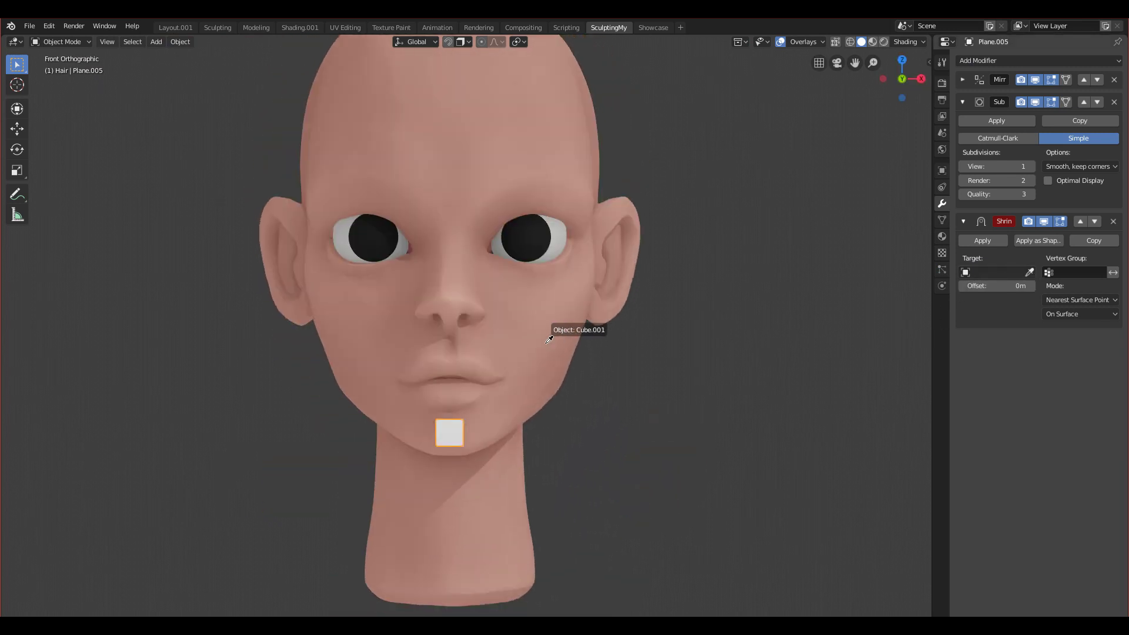
left_click(539, 331)
- Examine where the shrinkwrapped plane sits below the lower lip, from the side and from the front
middle_click_drag(533, 381, 364, 431)
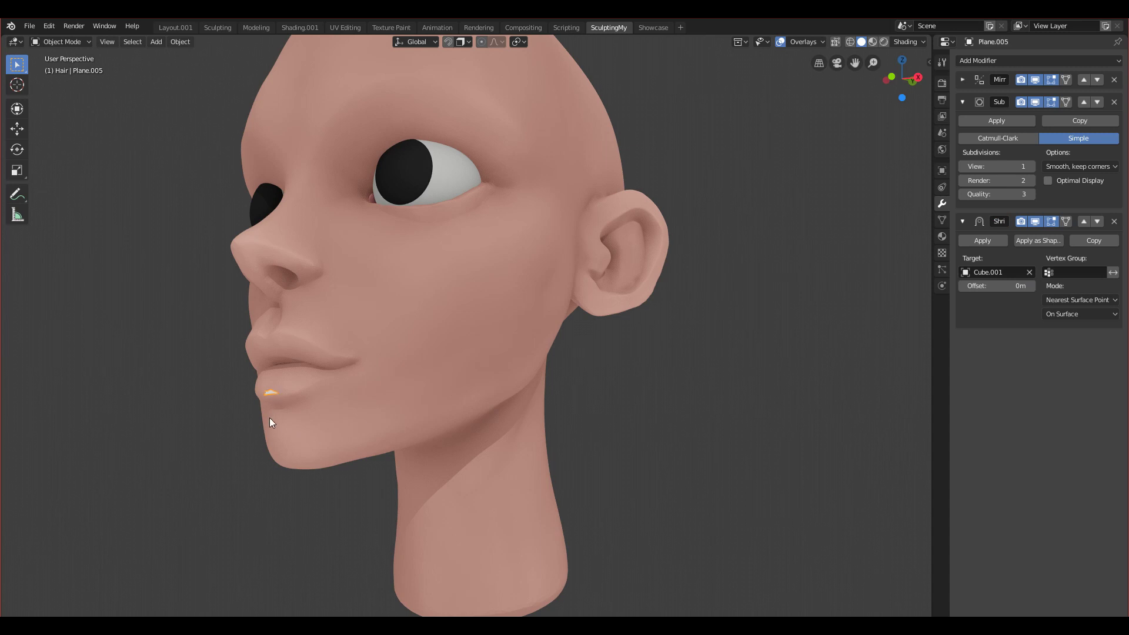
key("KP_1")
scroll(582, 425, "up", 1)
middle_click_drag(576, 429, 558, 305, "shift")
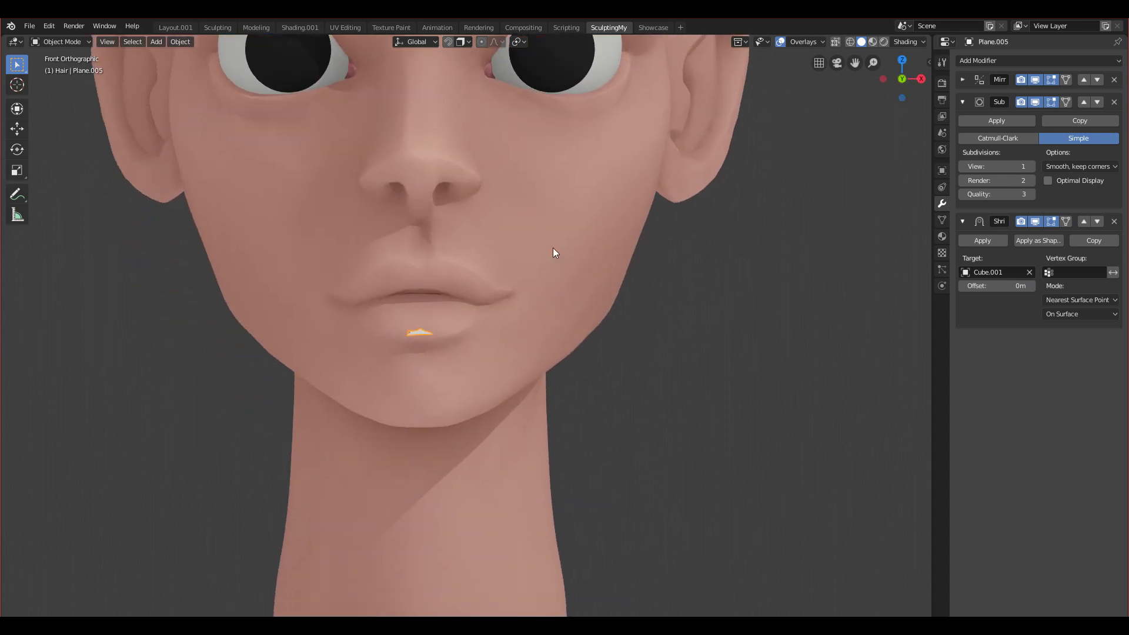
scroll(477, 363, "up", 5)
scroll(449, 340, "down", 1)
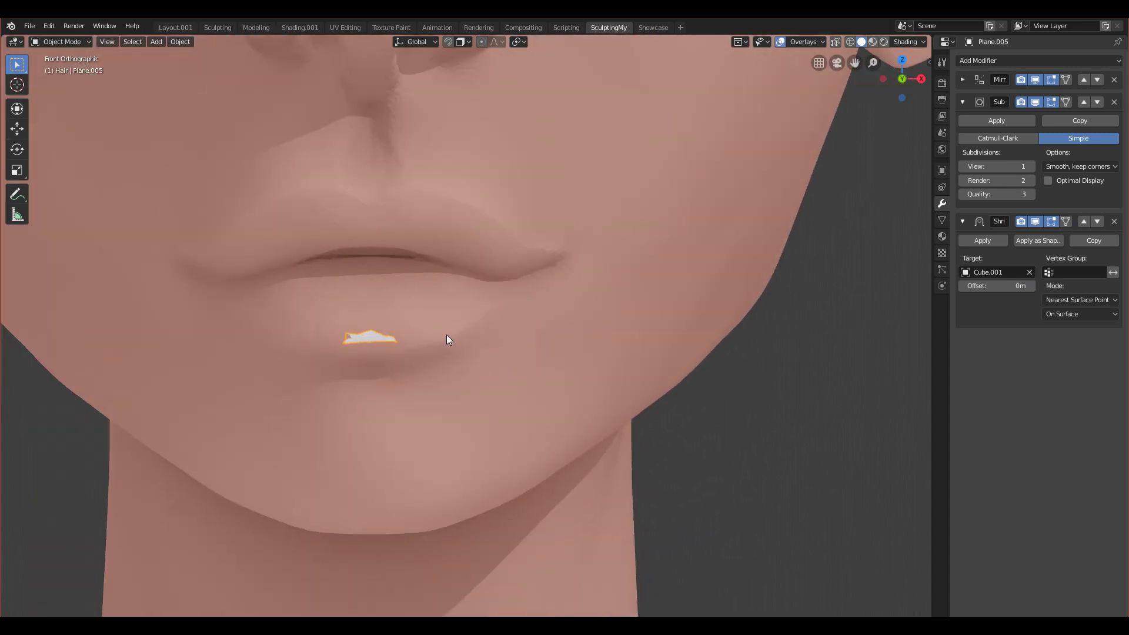
scroll(408, 319, "down", 2)
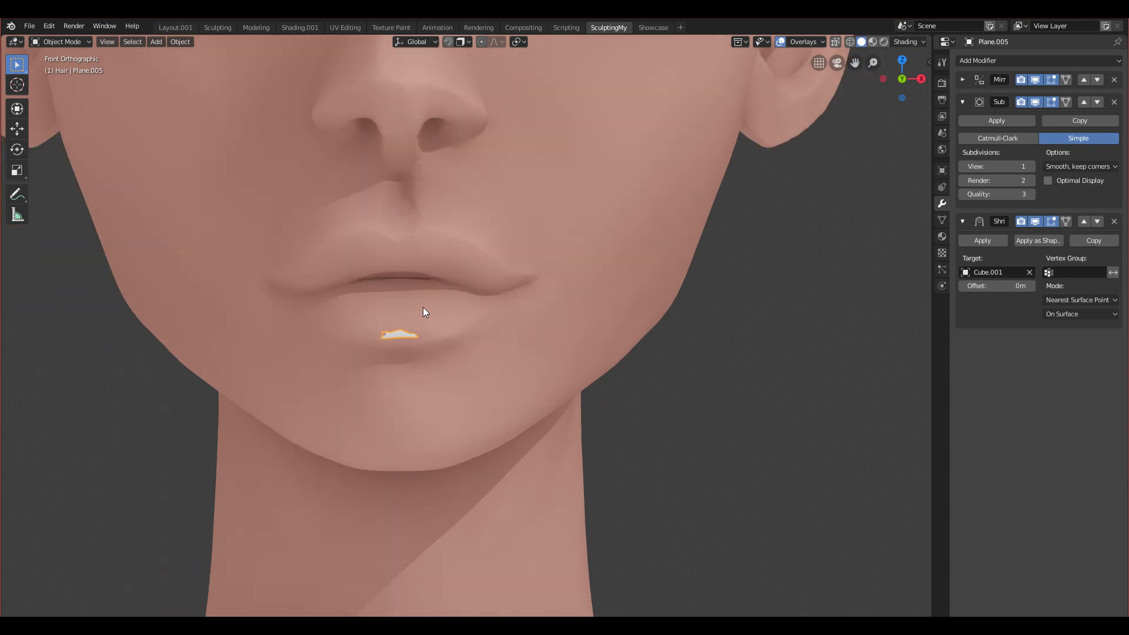
middle_click_drag(456, 199, 460, 263, "shift")
- In Edit Mode, move the whole plane about 0.592 m along Y toward the chin in the right side view
key("Tab")
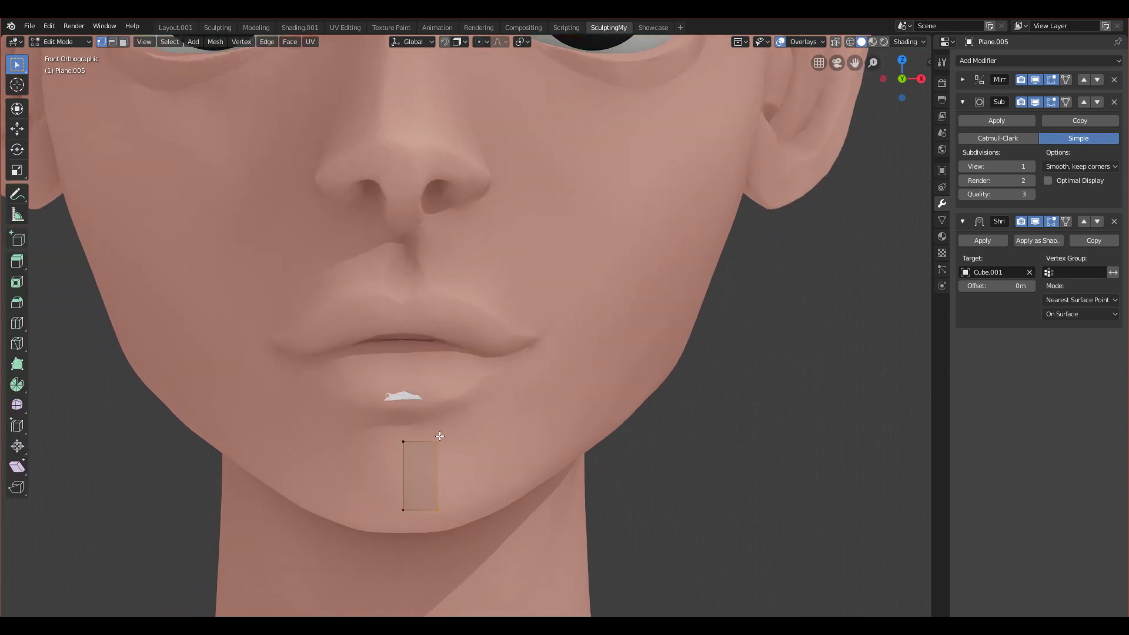
scroll(444, 447, "down", 2)
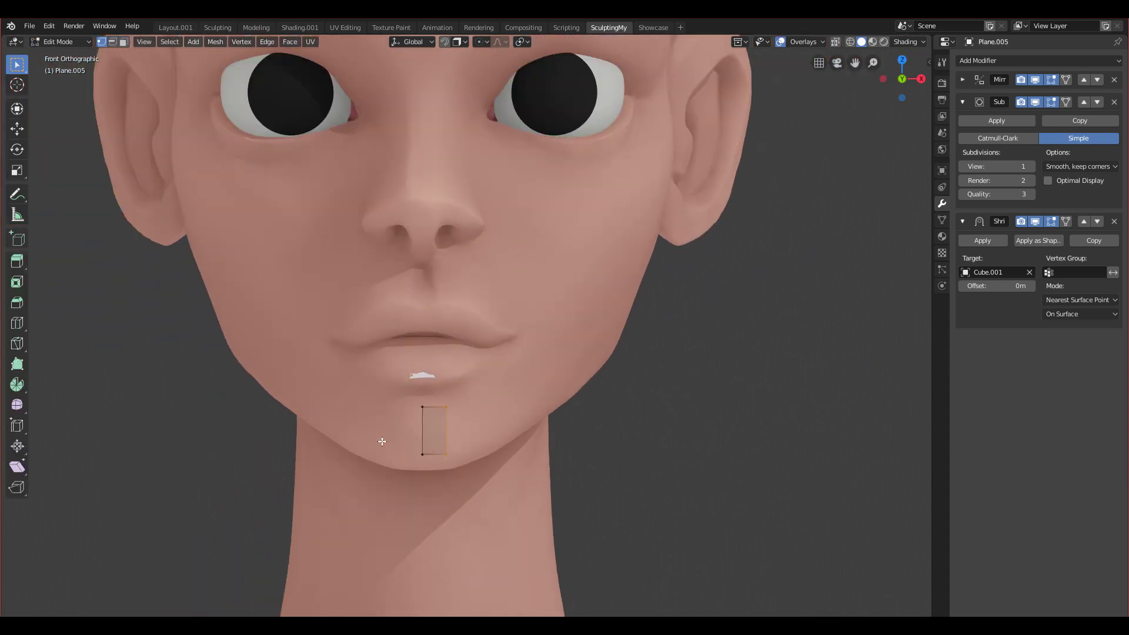
key("KP_3")
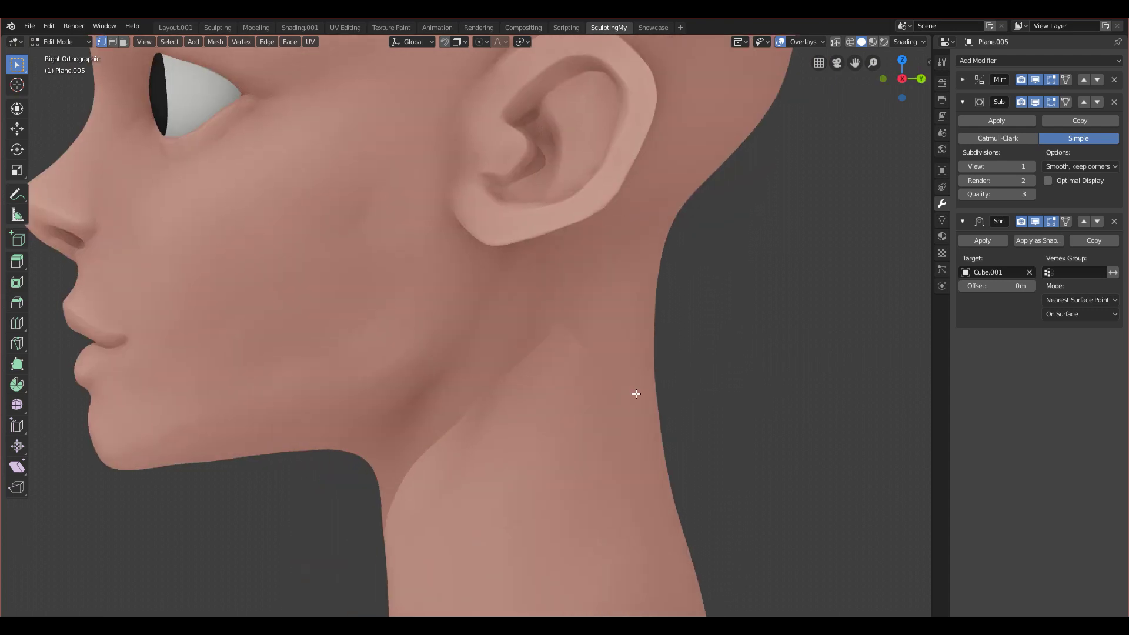
middle_click_drag(204, 420, 645, 355, "shift")
key("a")
key("g")
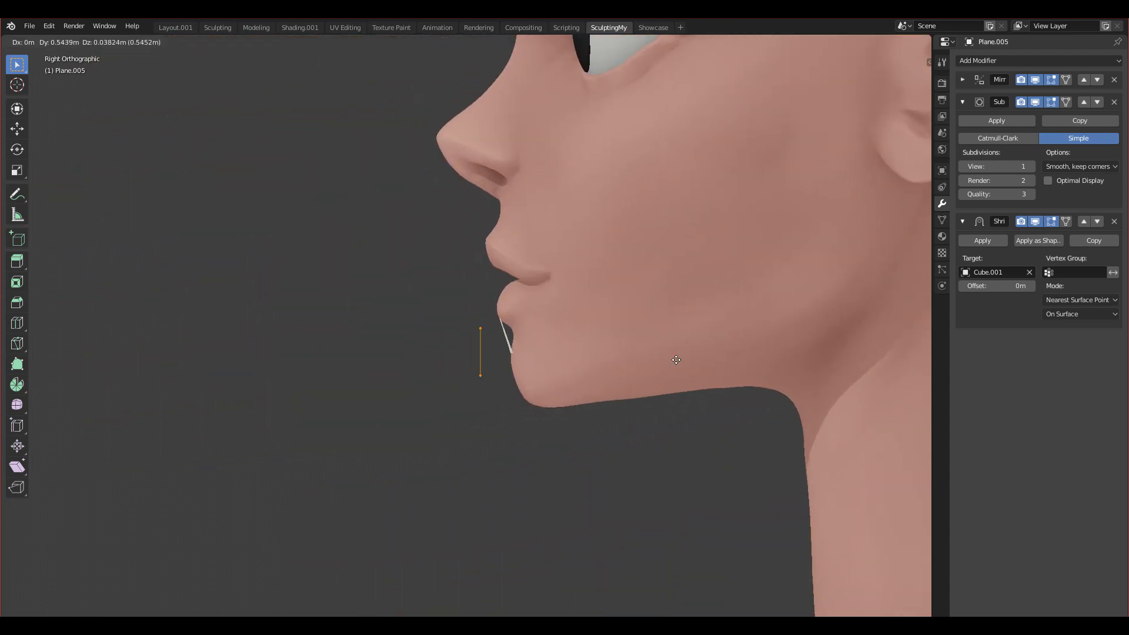
left_click(686, 380)
- Inspect the moved plane up close from the front and turn on snapping
key("KP_1")
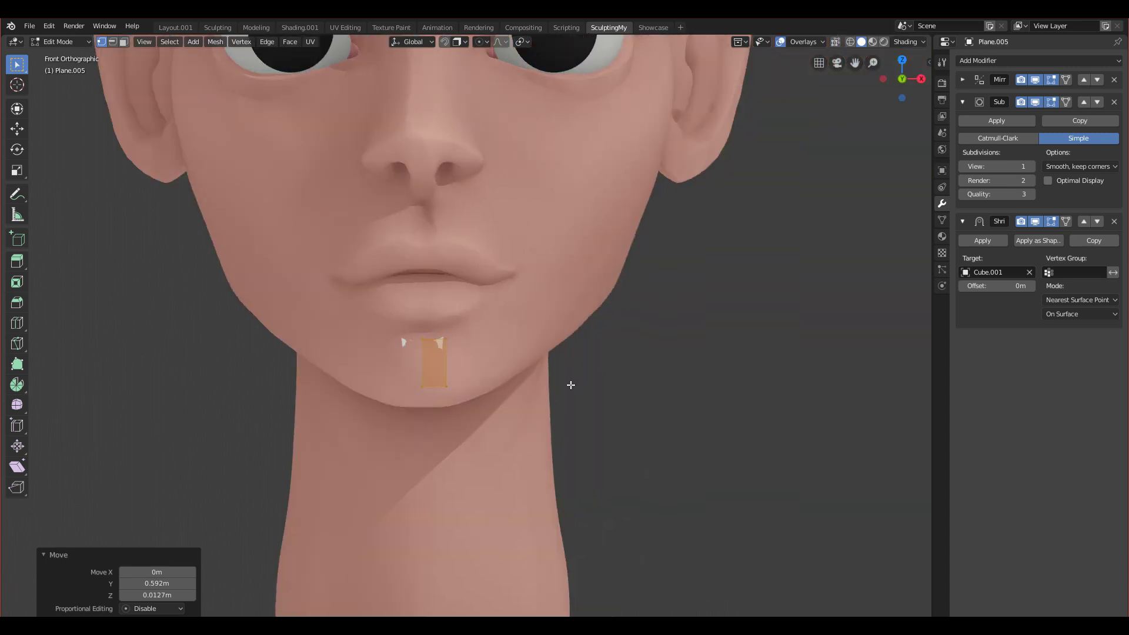
scroll(570, 383, "up", 4)
scroll(418, 406, "up", 1)
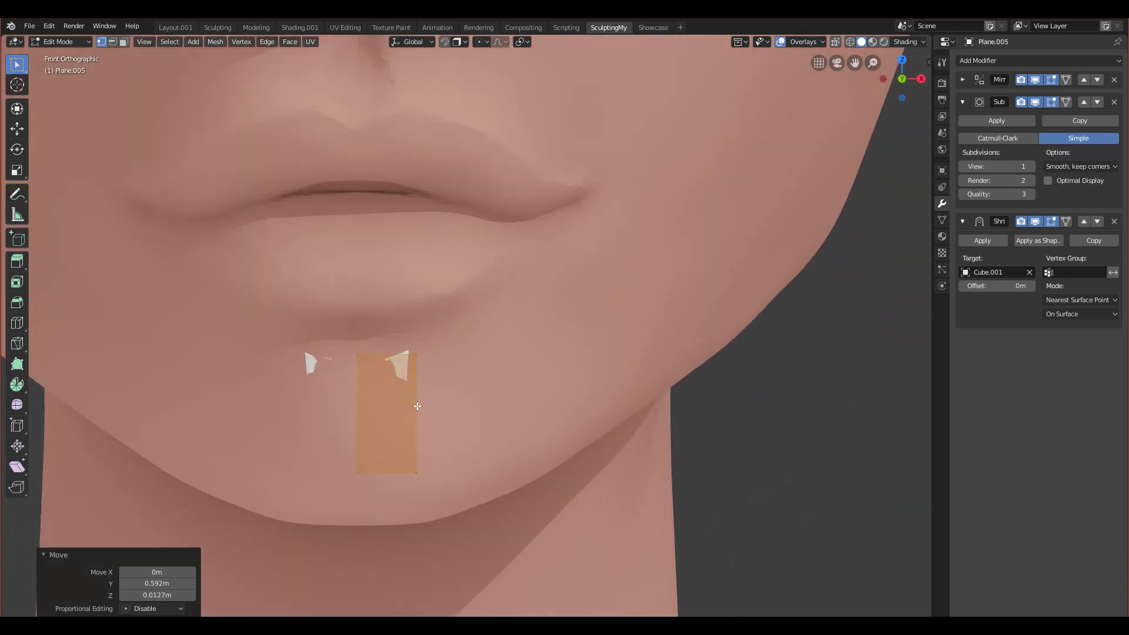
scroll(422, 431, "up", 2)
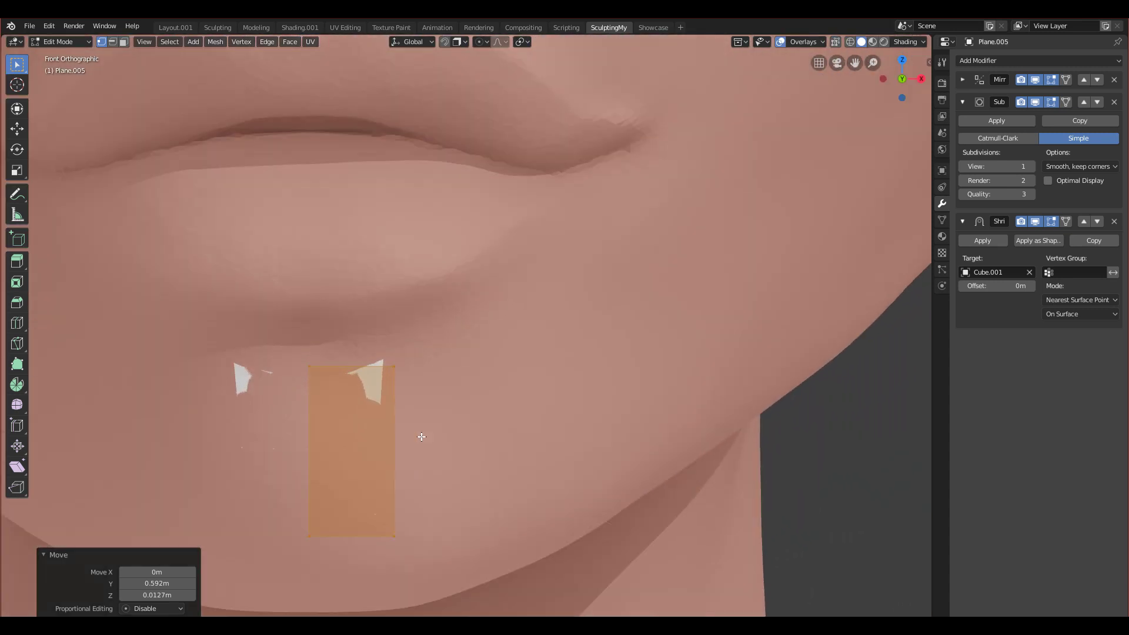
scroll(421, 437, "down", 6)
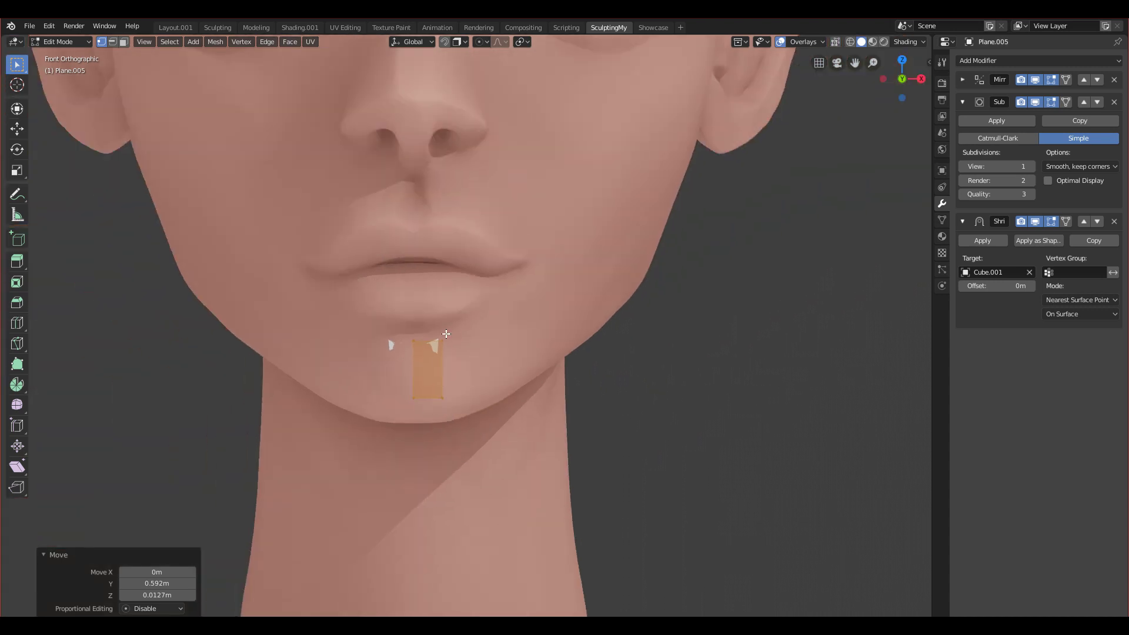
scroll(486, 284, "up", 3)
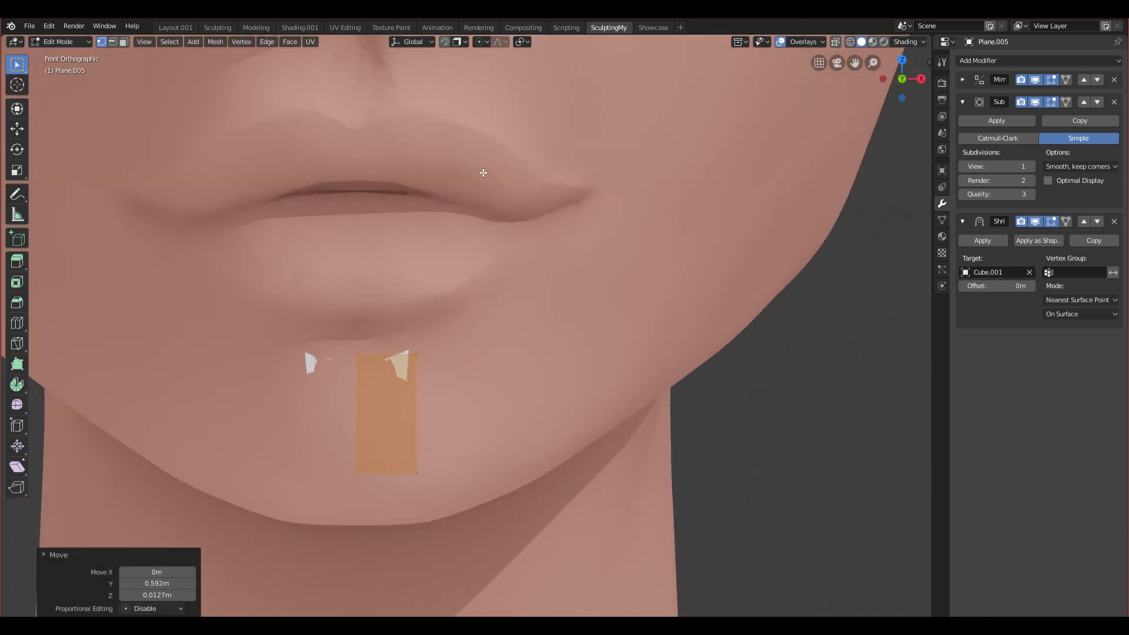
left_click(447, 44)
- Move the plane's upper outer vertex slightly so it snaps onto the face just below the lower lip
left_click(413, 358)
key("g")
right_click(418, 373)
middle_click_drag(418, 373, 344, 380)
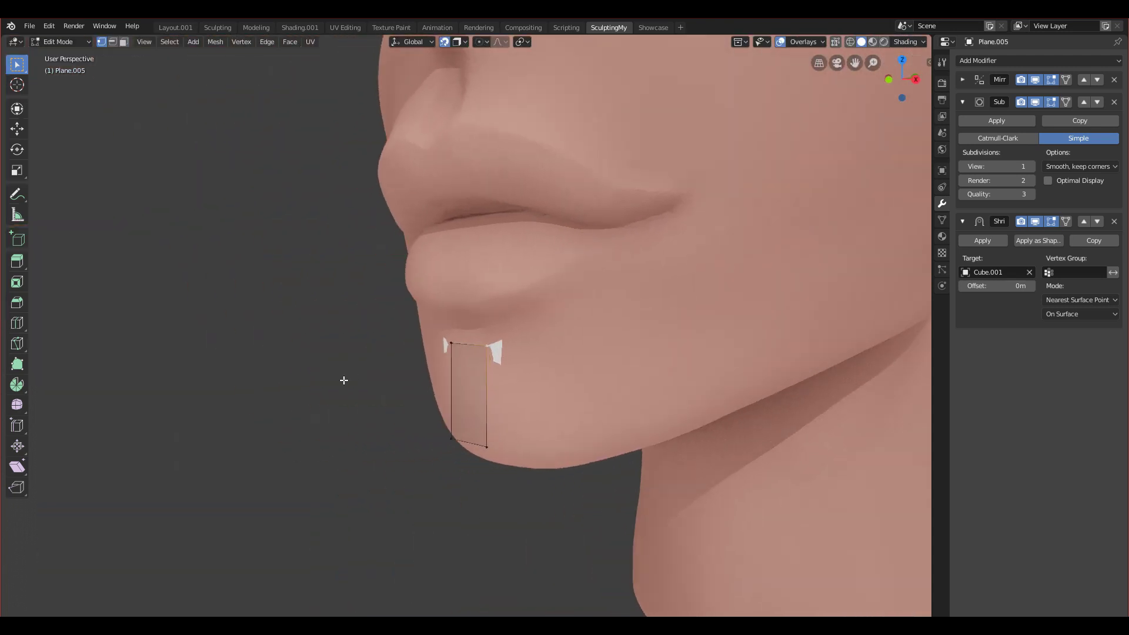
key("KP_1")
scroll(474, 370, "up", 5)
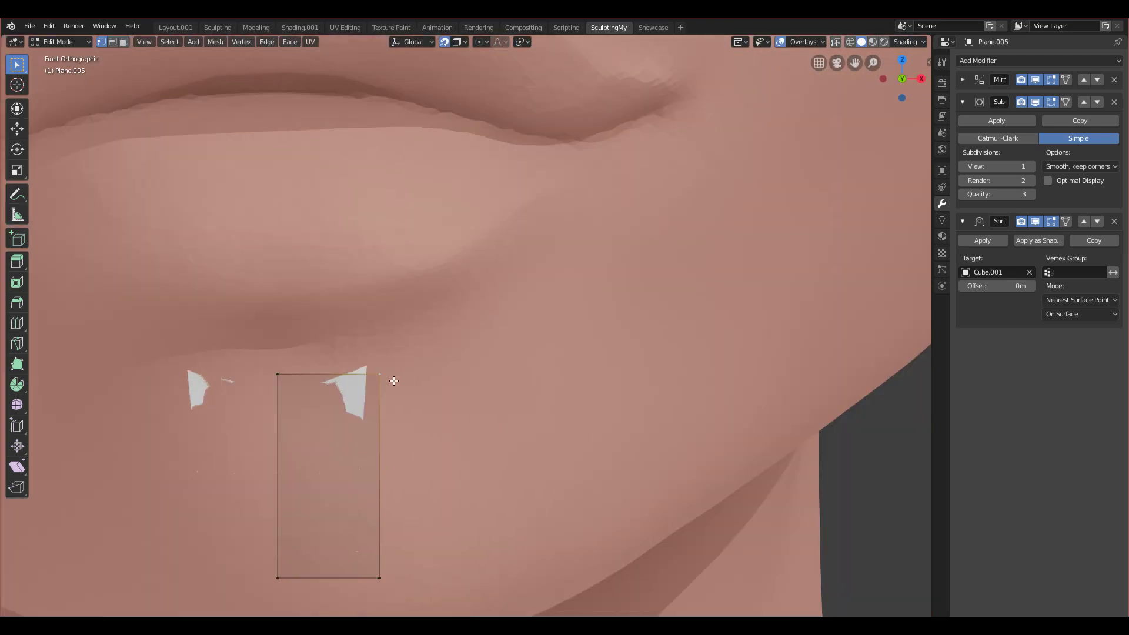
key("g")
left_click(391, 383)
middle_click_drag(391, 382, 411, 280)
key("KP_1")
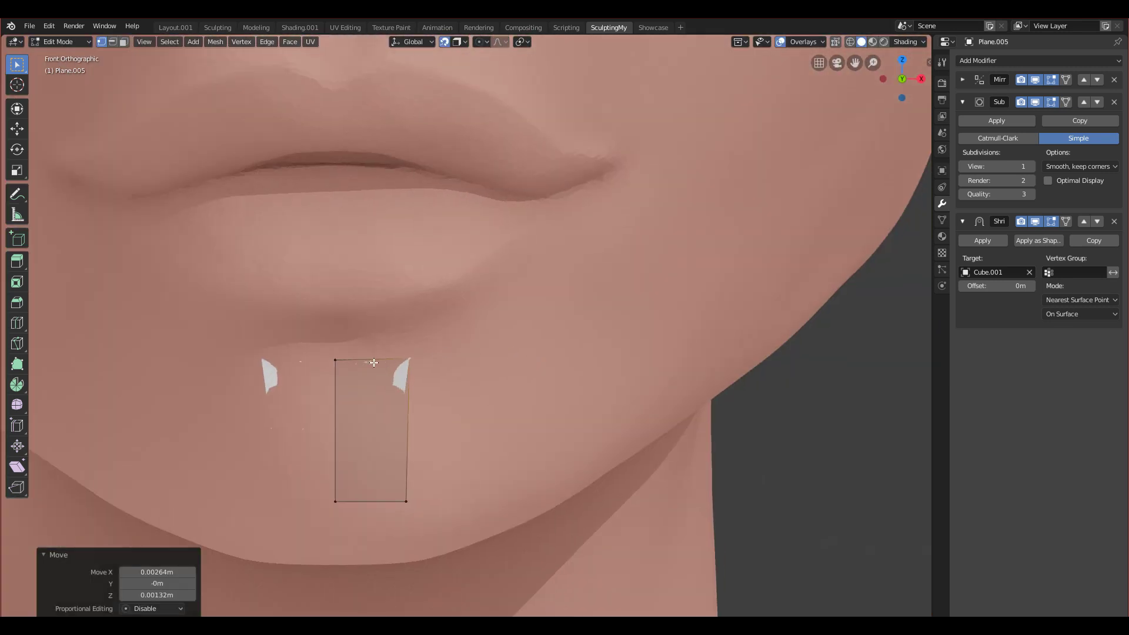
- Snap the upper centre vertex onto the chin and raise both lower vertices by about 0.05 m to shorten the plane
left_click(344, 363)
key("g")
left_click(345, 359)
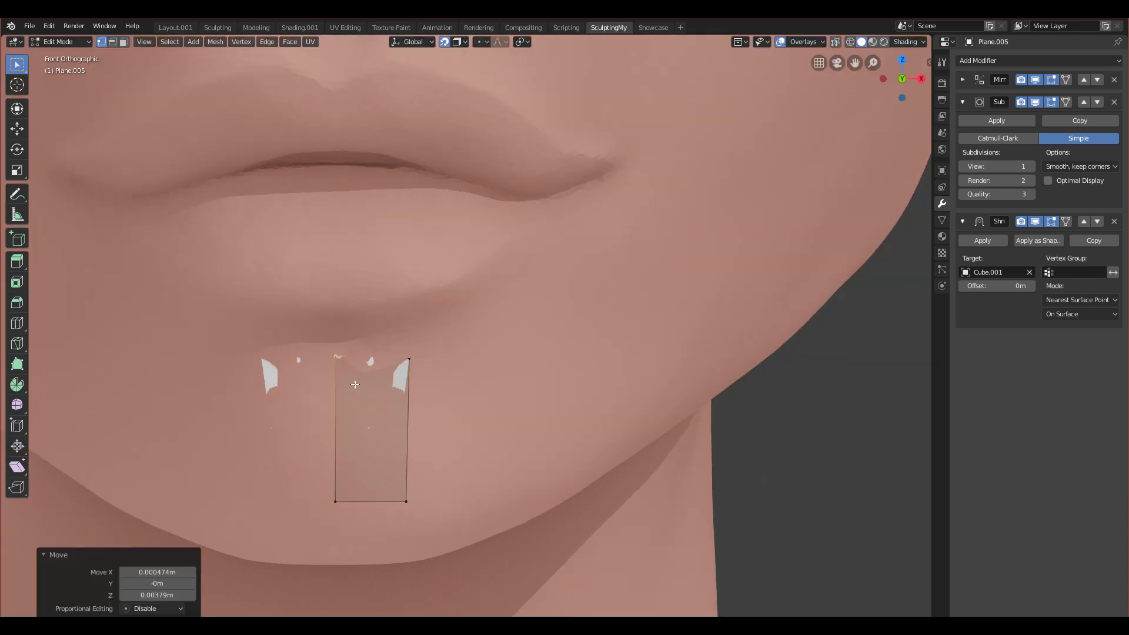
left_click(341, 503)
key("g")
left_click(349, 438)
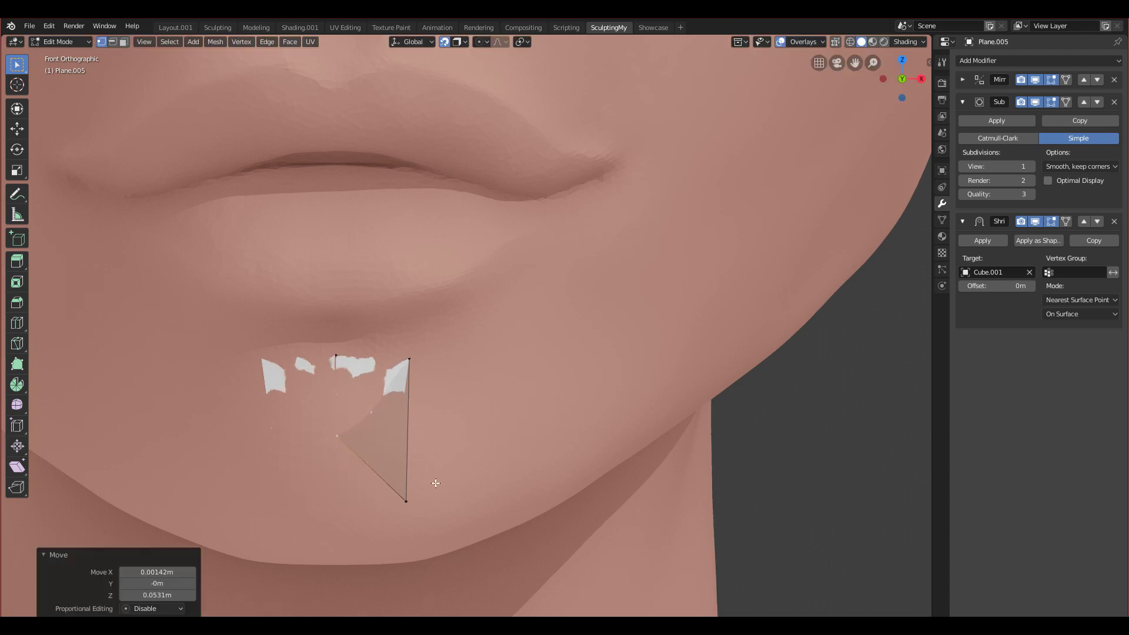
left_click(403, 497)
key("g")
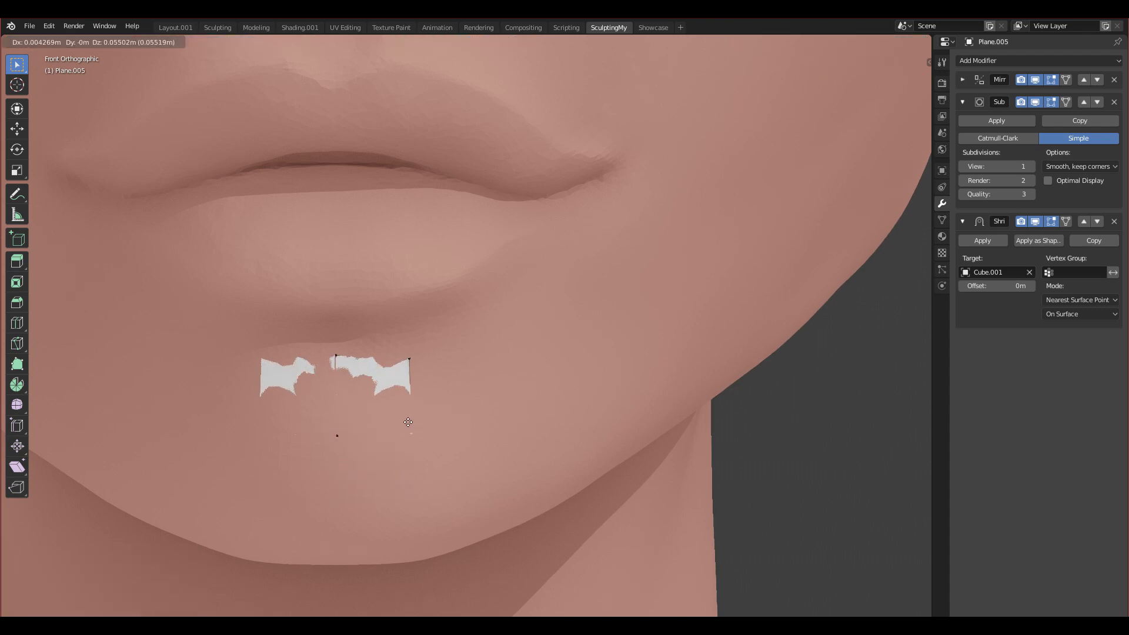
left_click(408, 431)
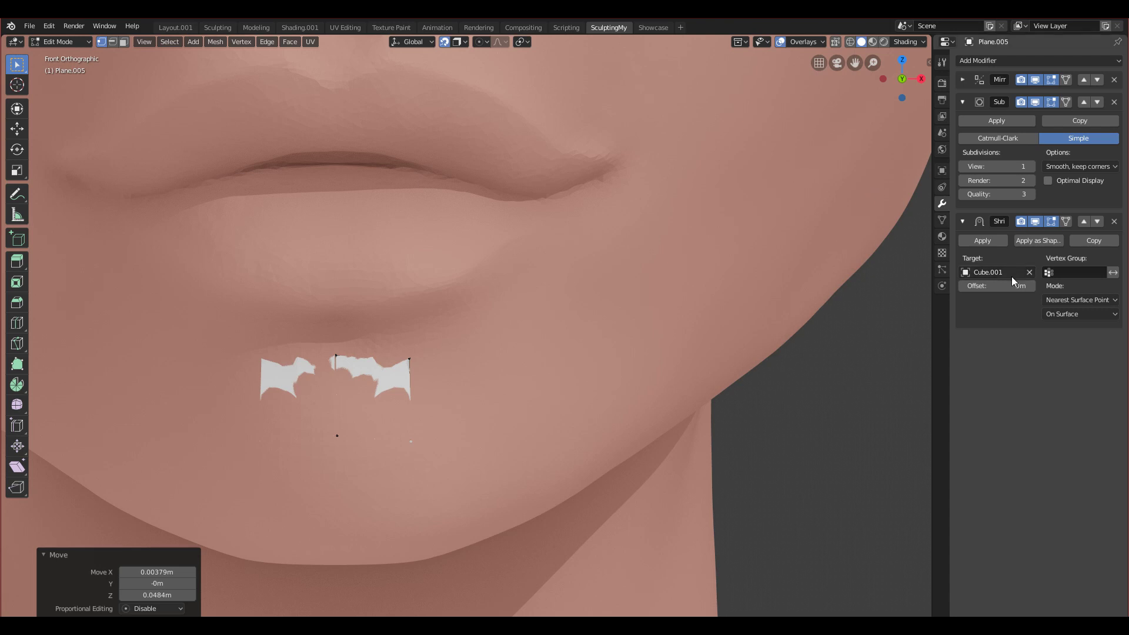
- Try Shrinkwrap offsets of 0.0001 m and 0.1 m on the plane
left_click(982, 287)
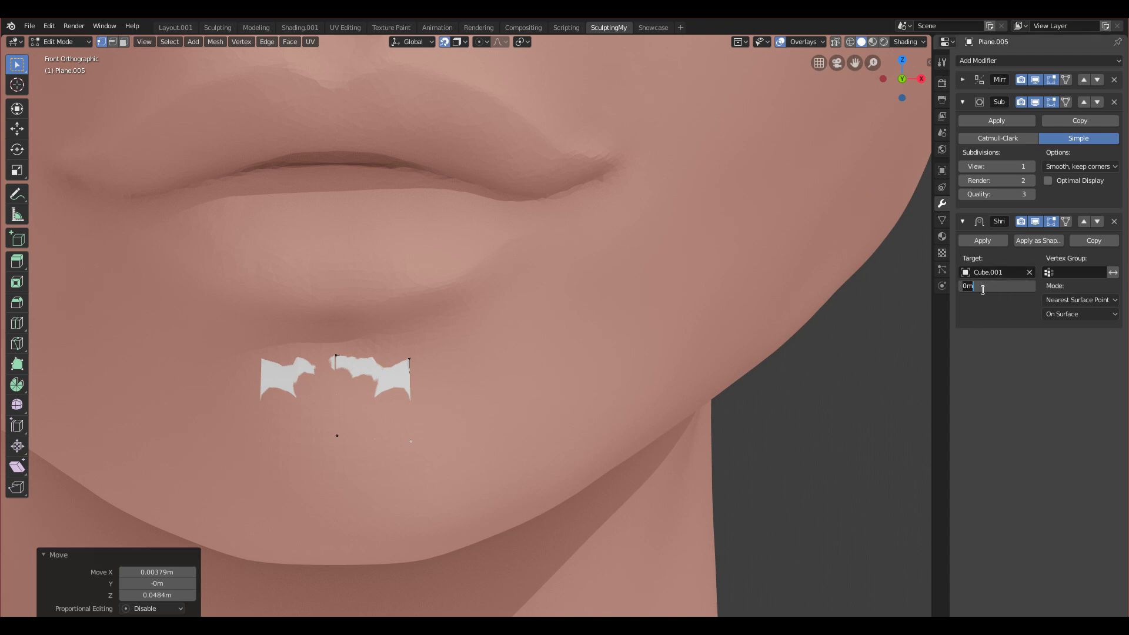
type("0.0001")
key("Return")
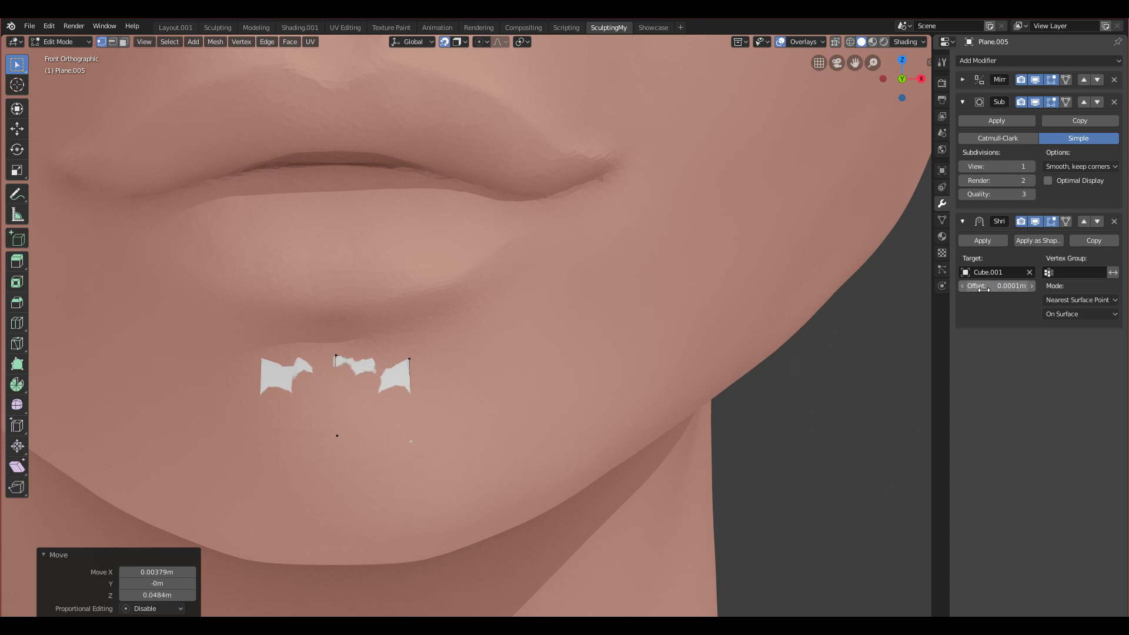
left_click(988, 288)
type("0.1")
key("Return")
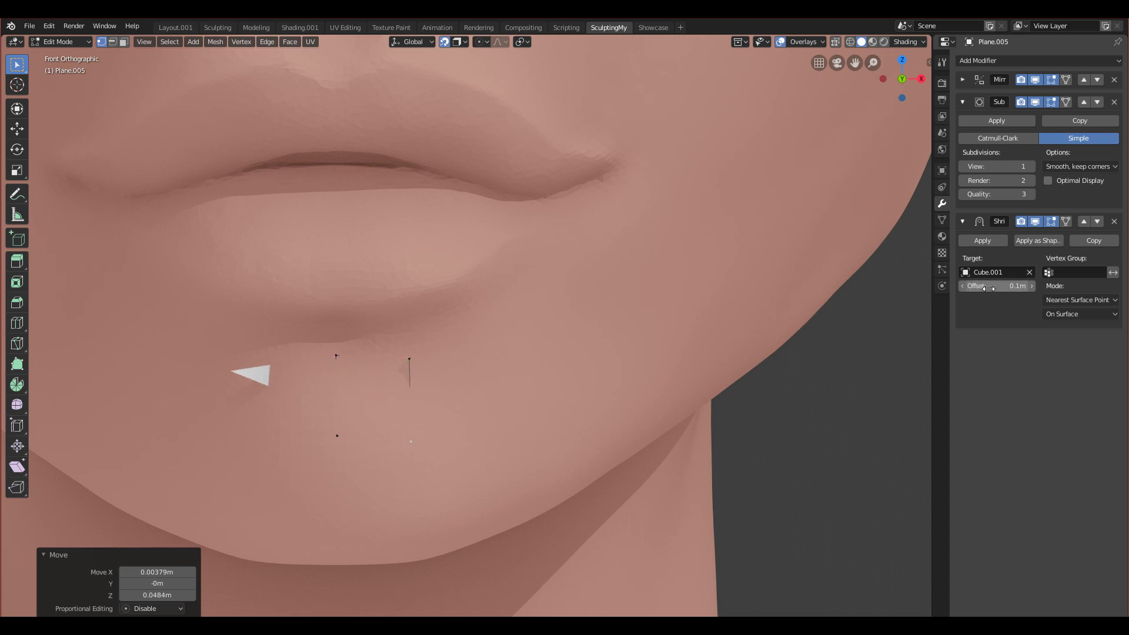
- Set the Shrinkwrap modifier's offset to -0.001 m
left_click_drag(989, 289, 983, 289)
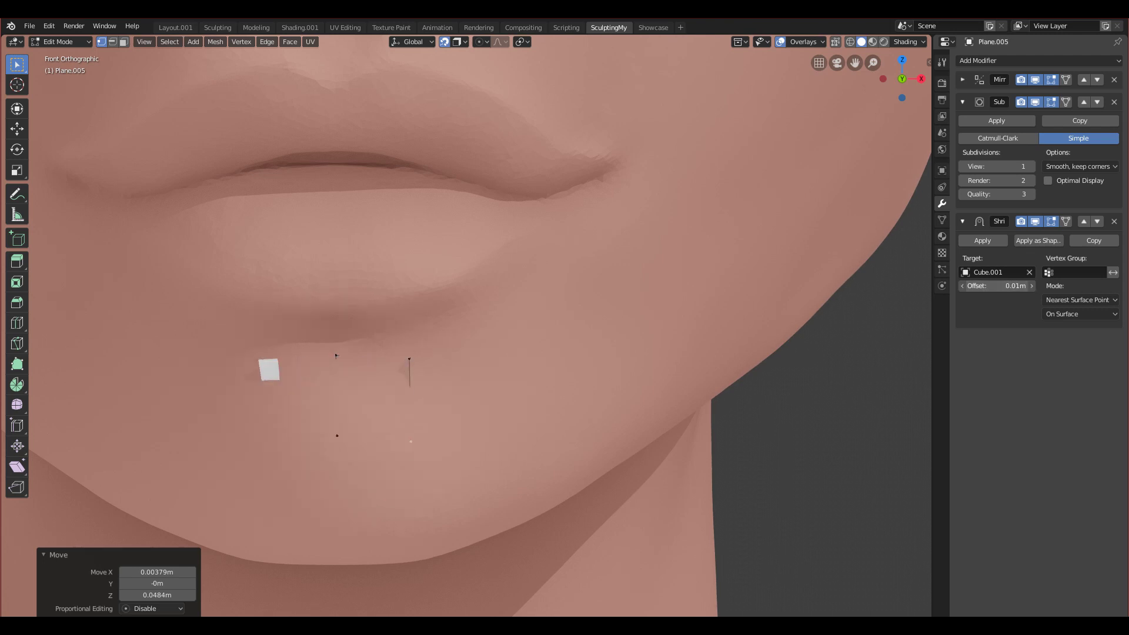
left_click(987, 288)
key("ctrl+a")
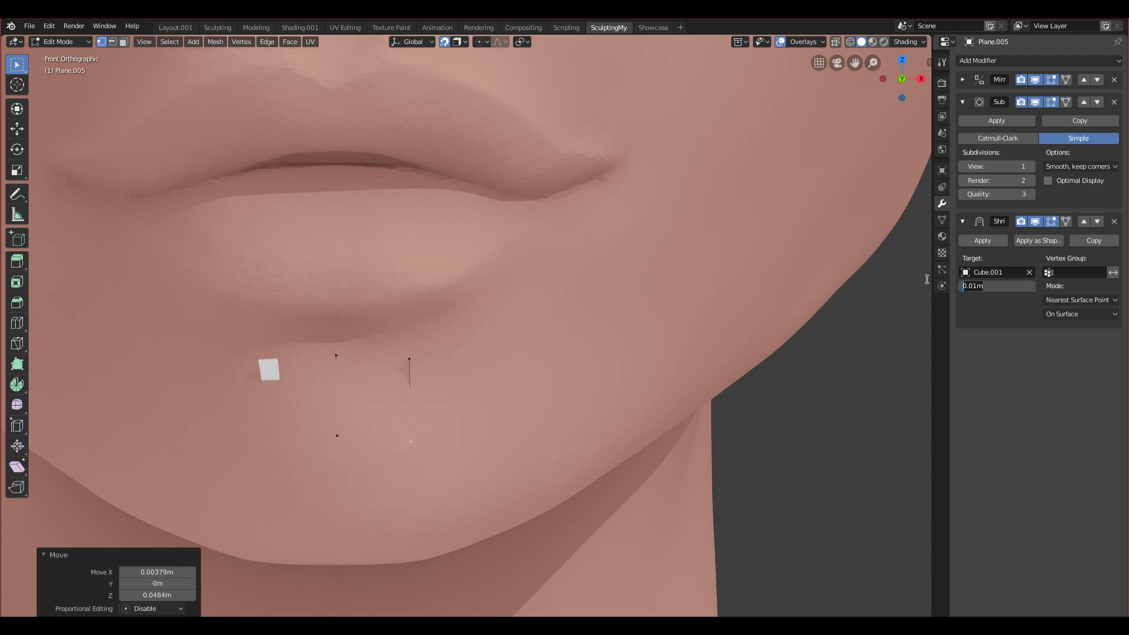
type("-0.001")
key("Return")
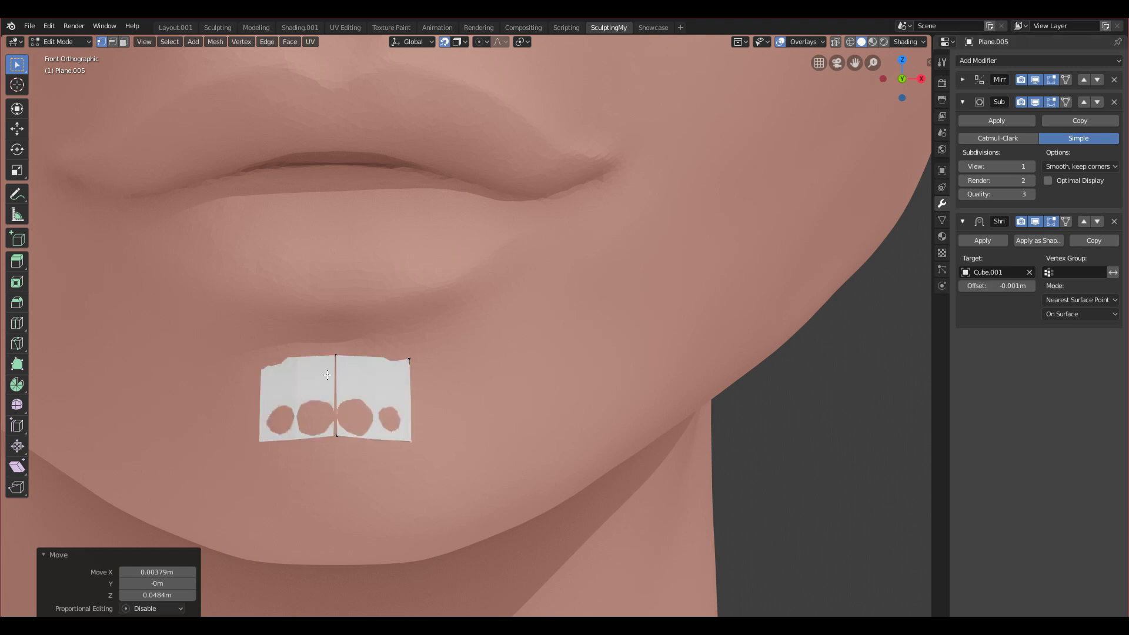
- Enable Clipping on the plane's Mirror modifier
middle_click_drag(328, 375, 252, 406)
key("KP_1")
scroll(462, 414, "up", 2)
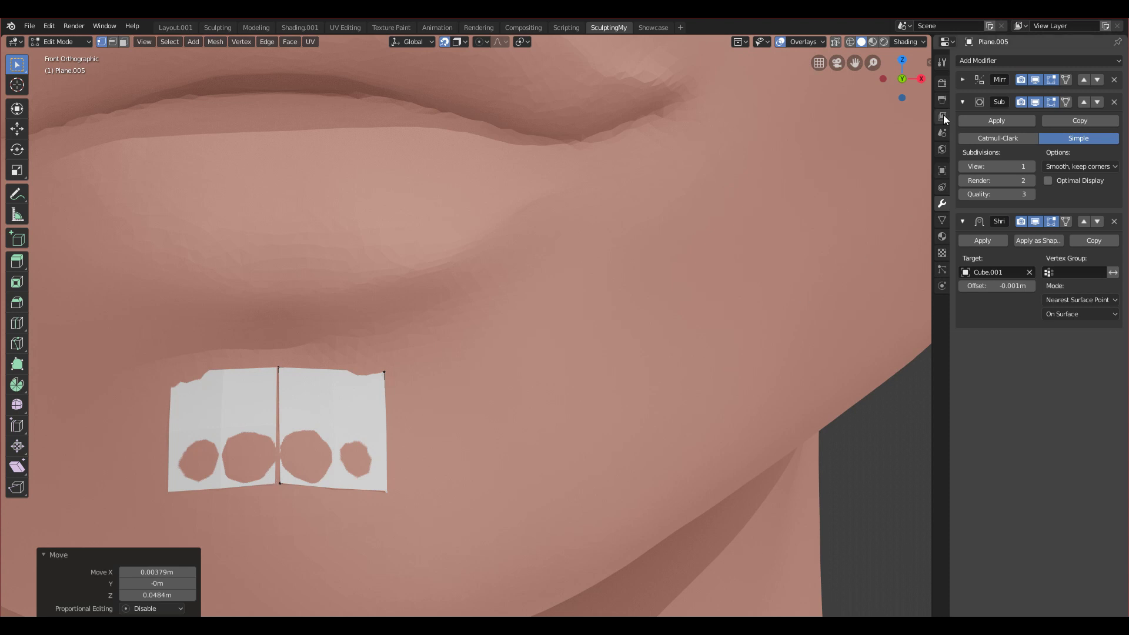
left_click(963, 80)
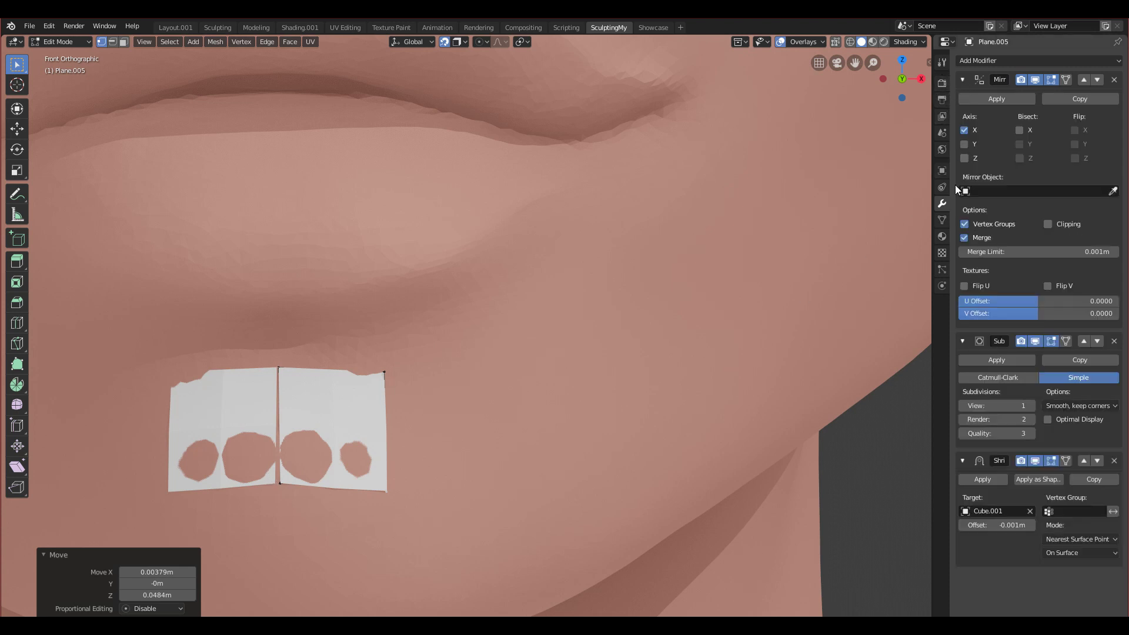
left_click(1049, 224)
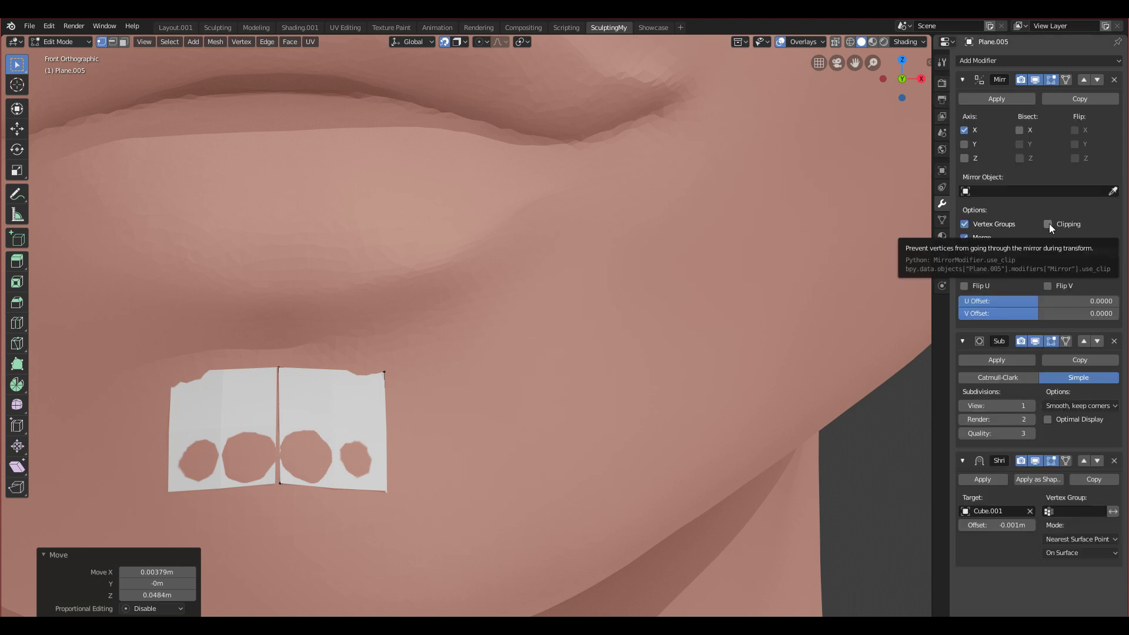
- Move the plane's lower and upper inner vertices onto the mirror line to close the centre gap
left_click(275, 489)
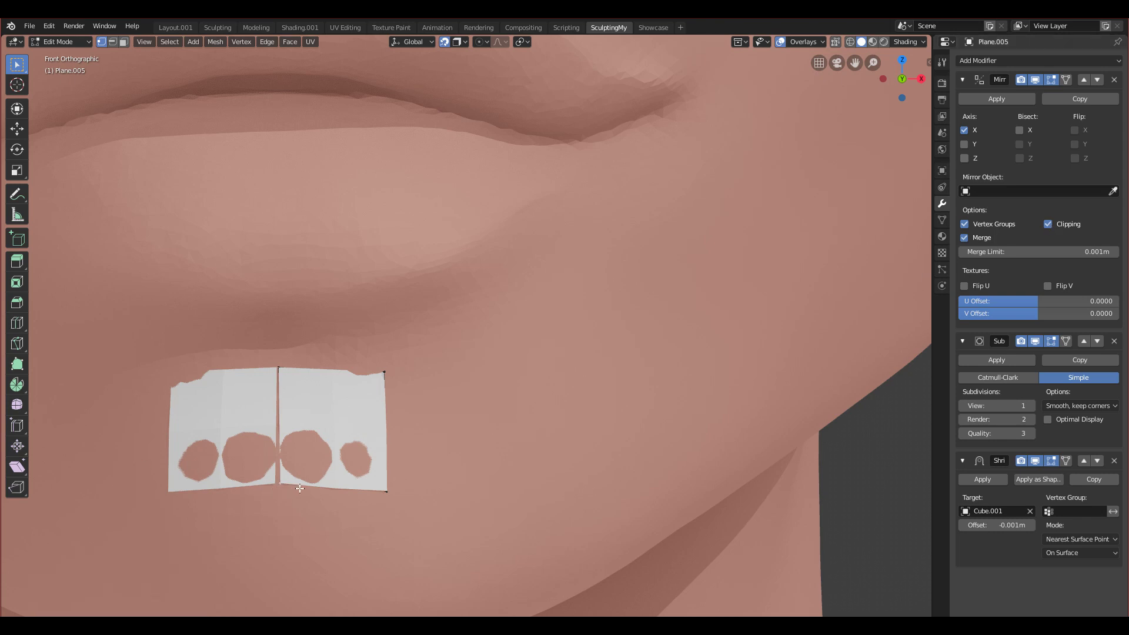
key("g")
left_click(277, 492)
left_click(277, 369)
key("g")
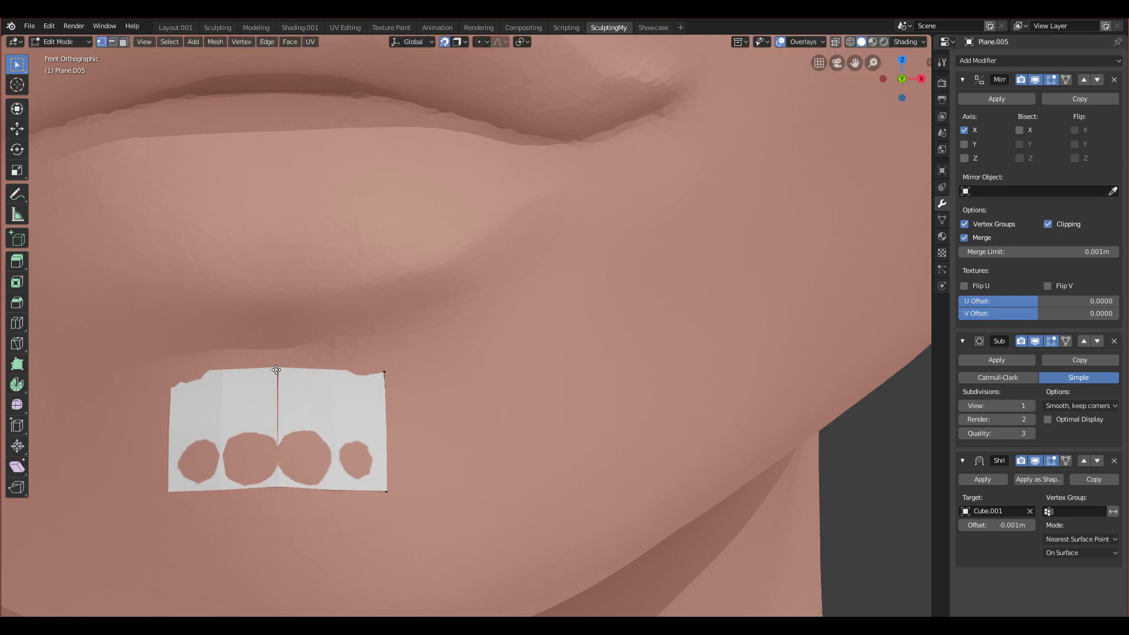
key("g")
left_click(275, 374)
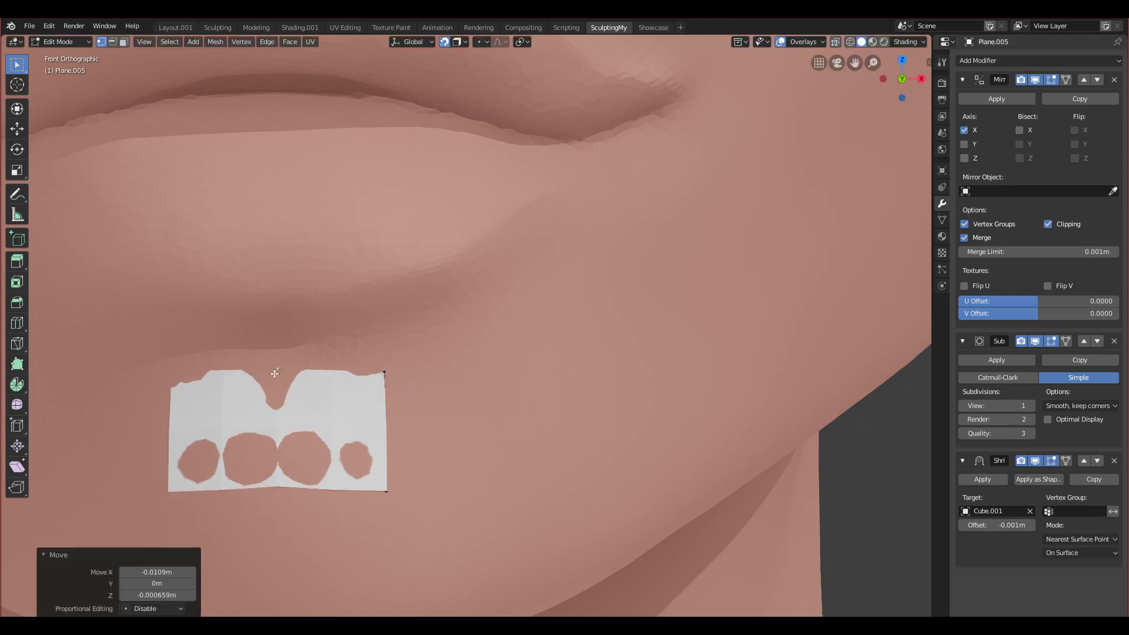
- Turn off Project onto Self in the snapping options and shift the plane's upper and lower outer vertices slightly inward
left_click(464, 43)
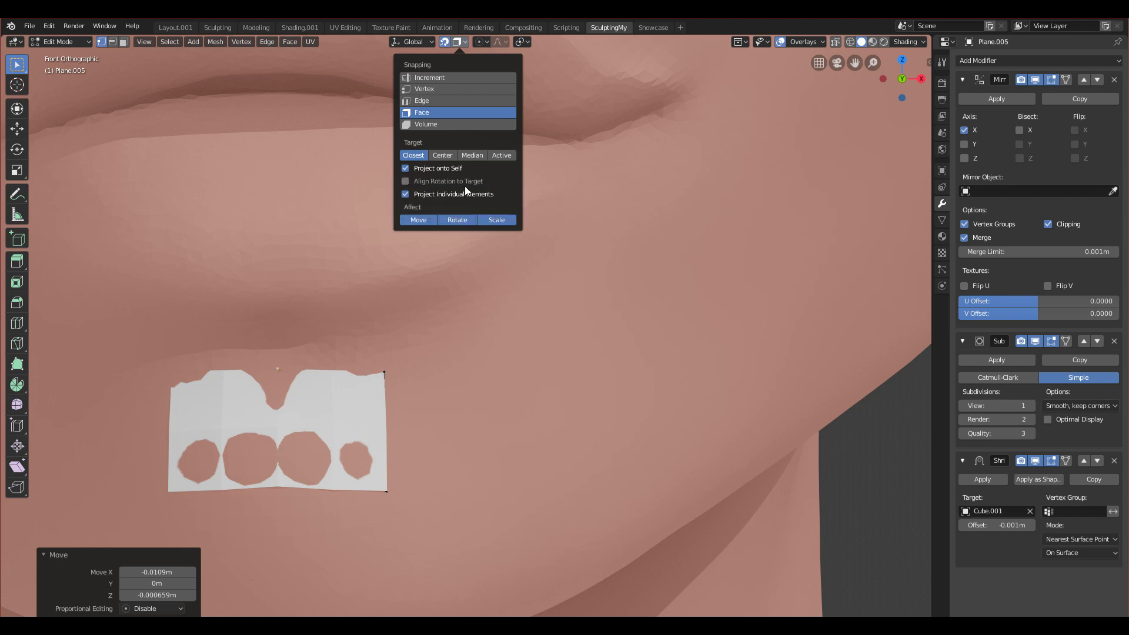
left_click(414, 169)
key("g")
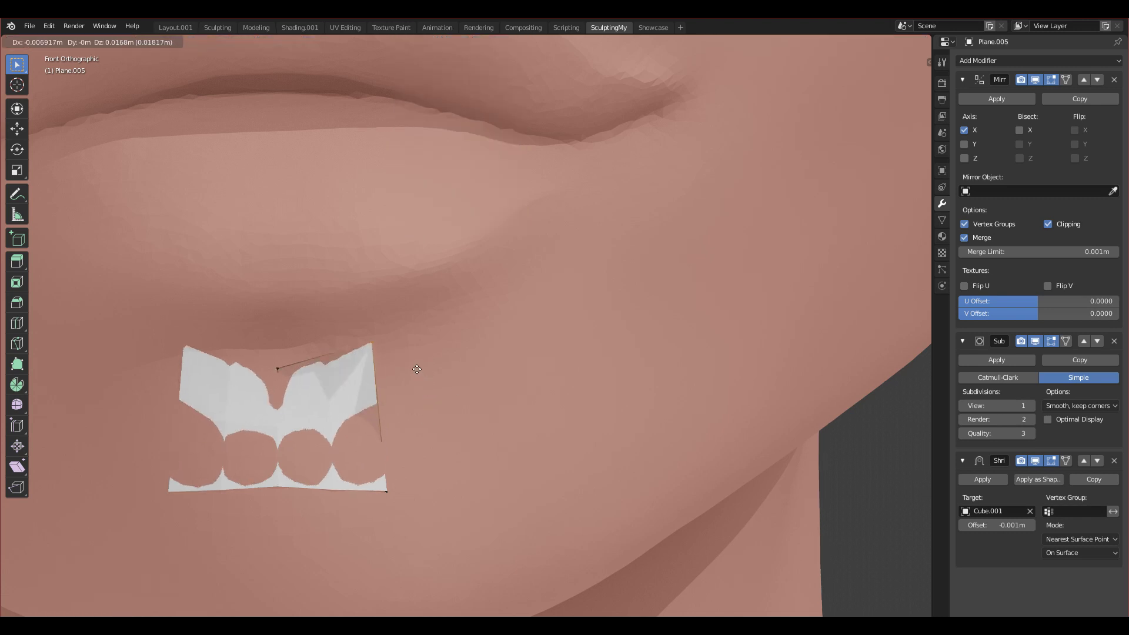
left_click(404, 391)
left_click(421, 513)
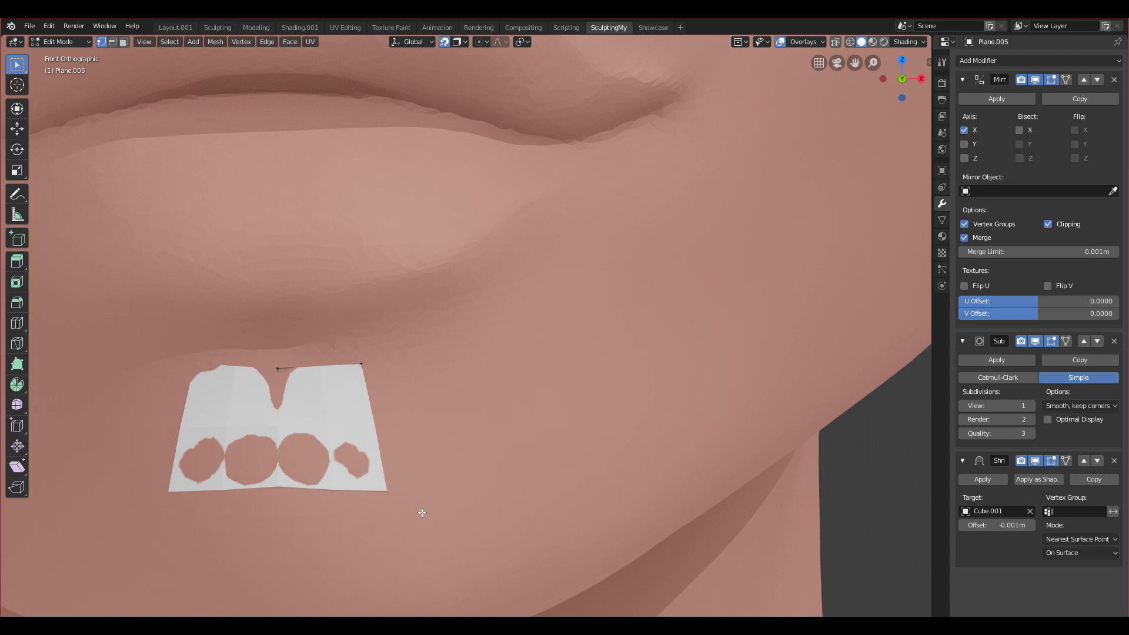
key("g")
left_click(404, 491)
- Raise the plane's upper centre and upper outer vertices by about 0.02 m to just beneath the lower lip
scroll(381, 477, "down", 4)
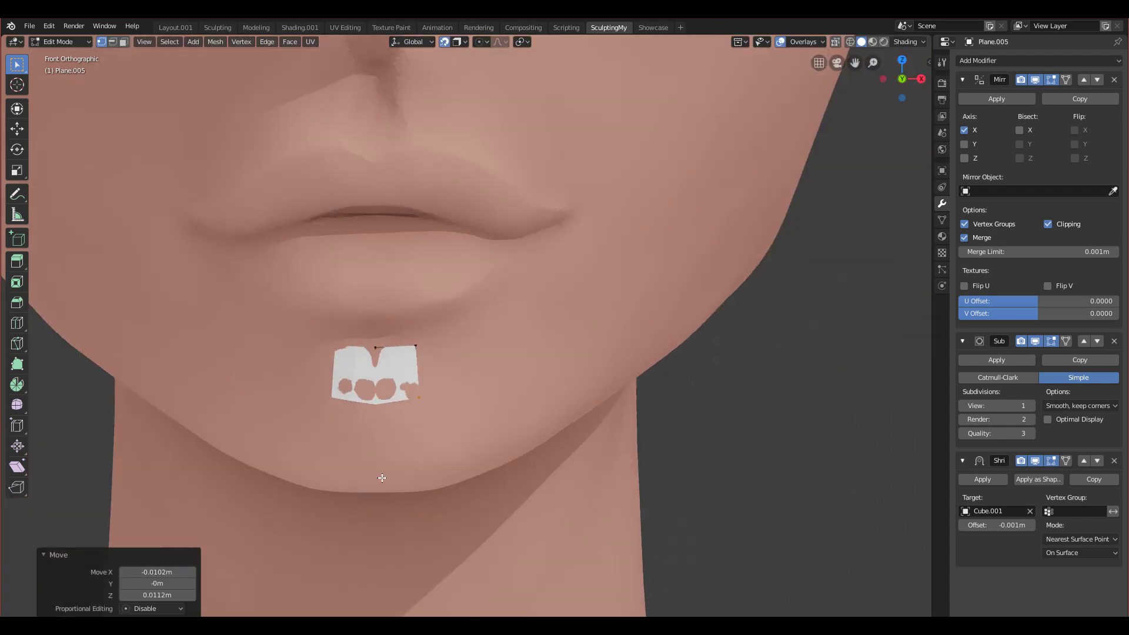
scroll(365, 363, "up", 1)
left_click(368, 358)
key("g")
left_click(395, 337)
left_click(440, 363)
key("g")
left_click(441, 345)
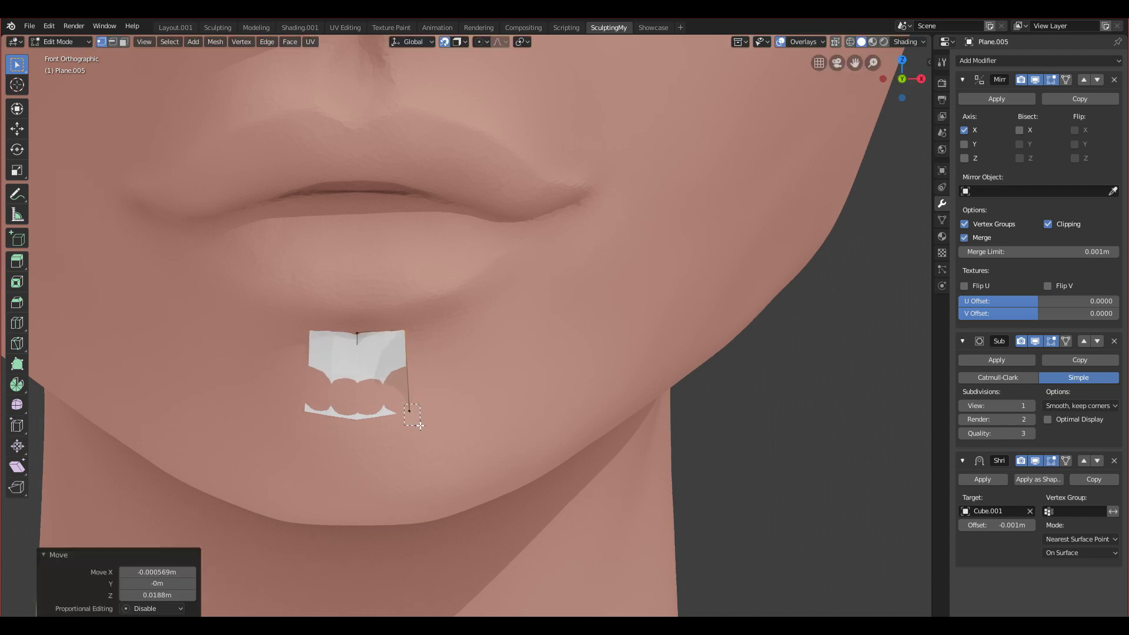
- Raise the plane's lower outer and lower centre vertices to make the patch under the lip shorter
left_click_drag(420, 426, 420, 427)
key("g")
left_click(418, 407)
left_click_drag(349, 408, 383, 445)
key("g")
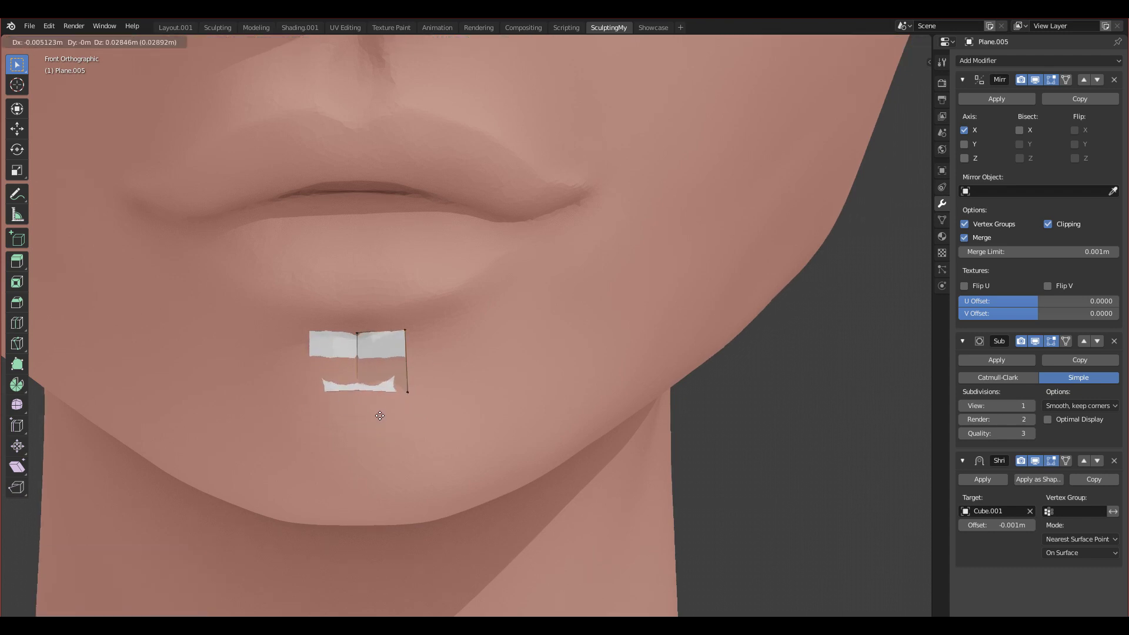
left_click(381, 414)
key("g")
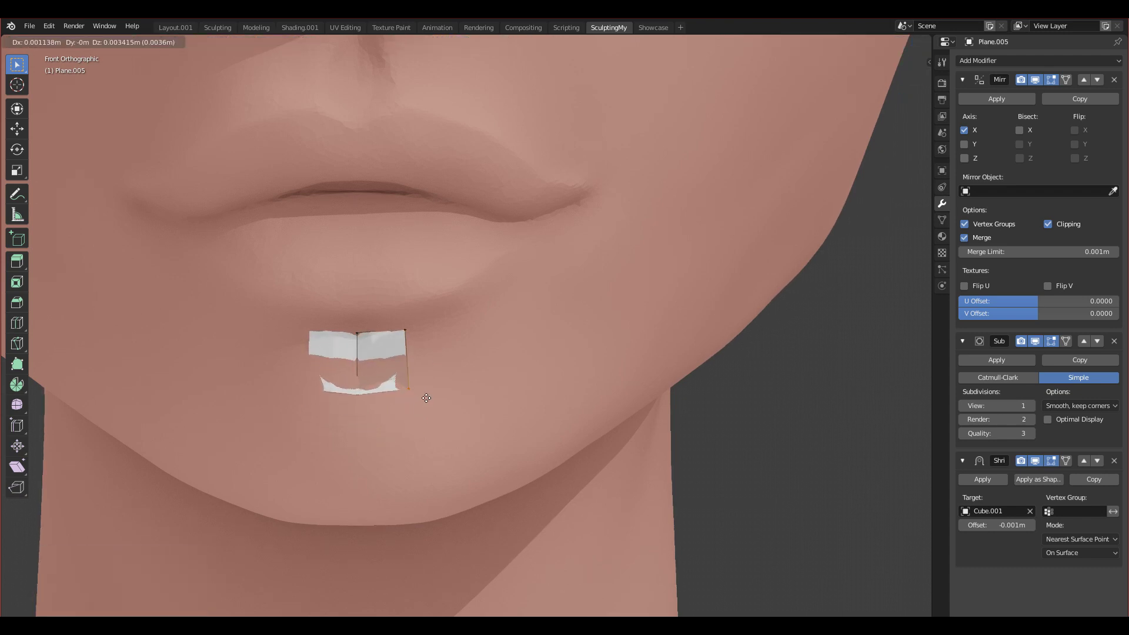
left_click(427, 398)
- Switch to the browser and study the Polycount and ArtStation face topology references for the loops around the mouth, then return to Blender
key("alt+Tab")
key("alt+Tab")
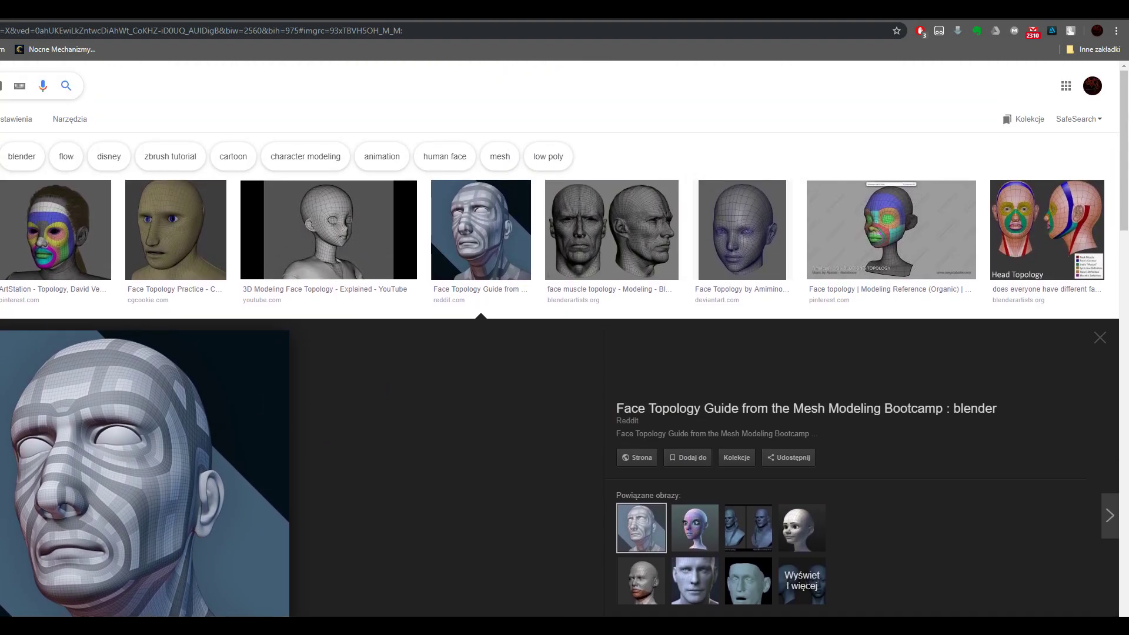
left_click(1, 229)
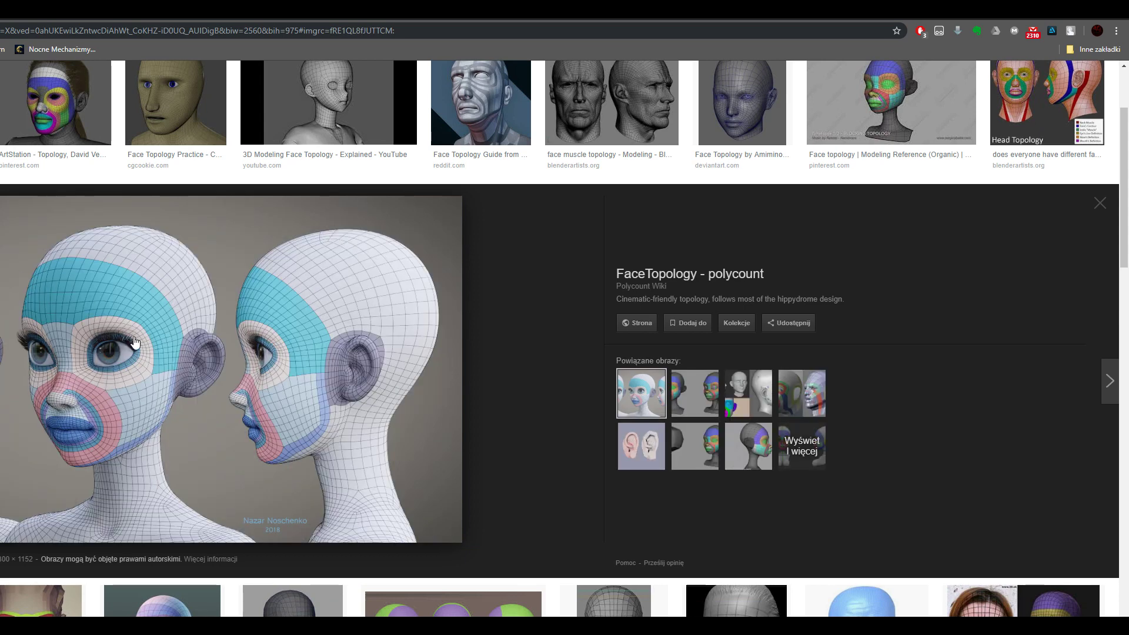
scroll(117, 340, "down", 1)
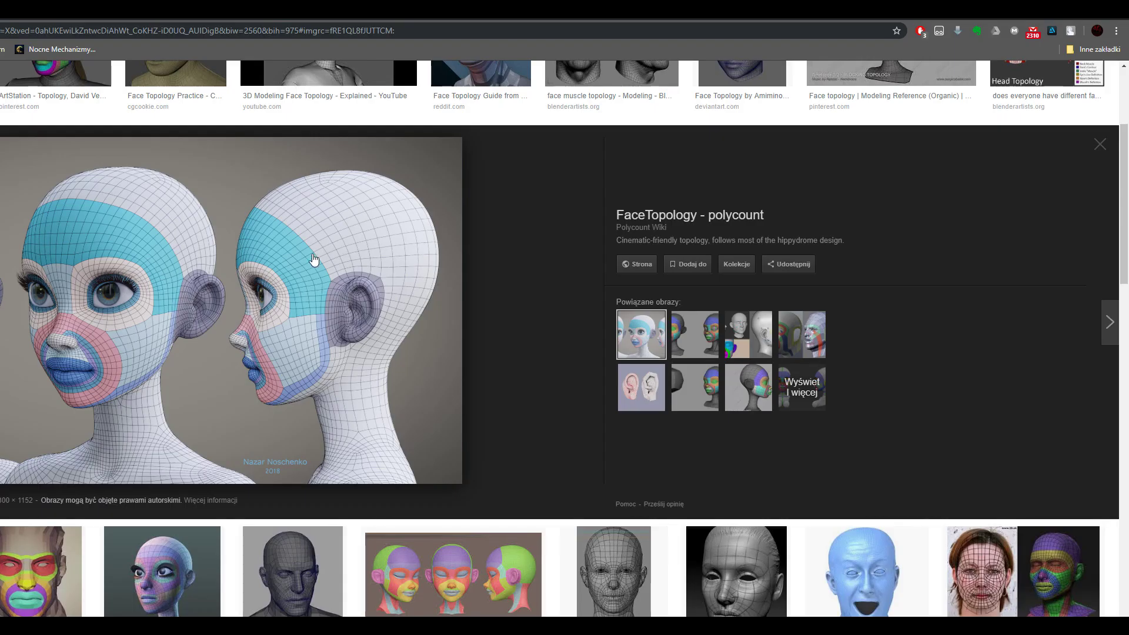
scroll(233, 301, "up", 1)
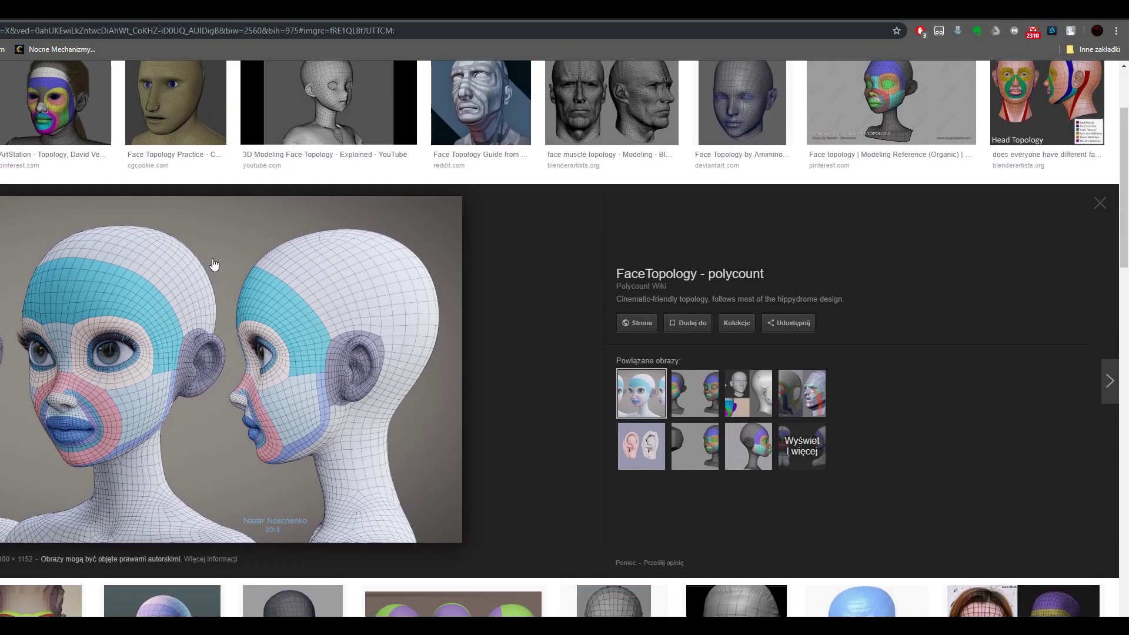
scroll(217, 265, "down", 2)
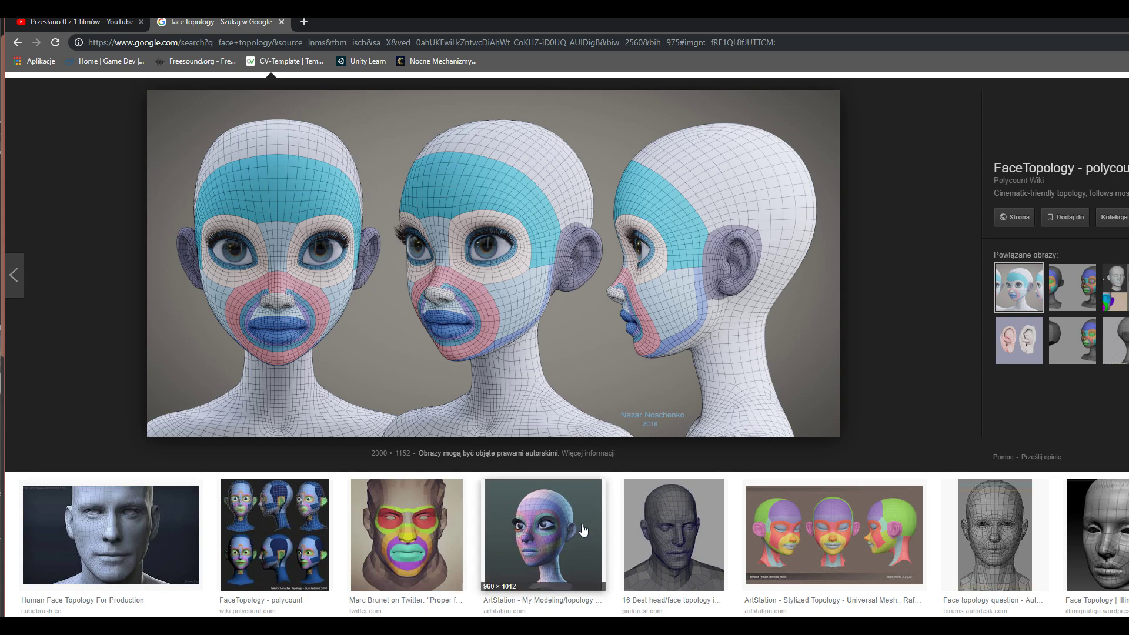
left_click(567, 539)
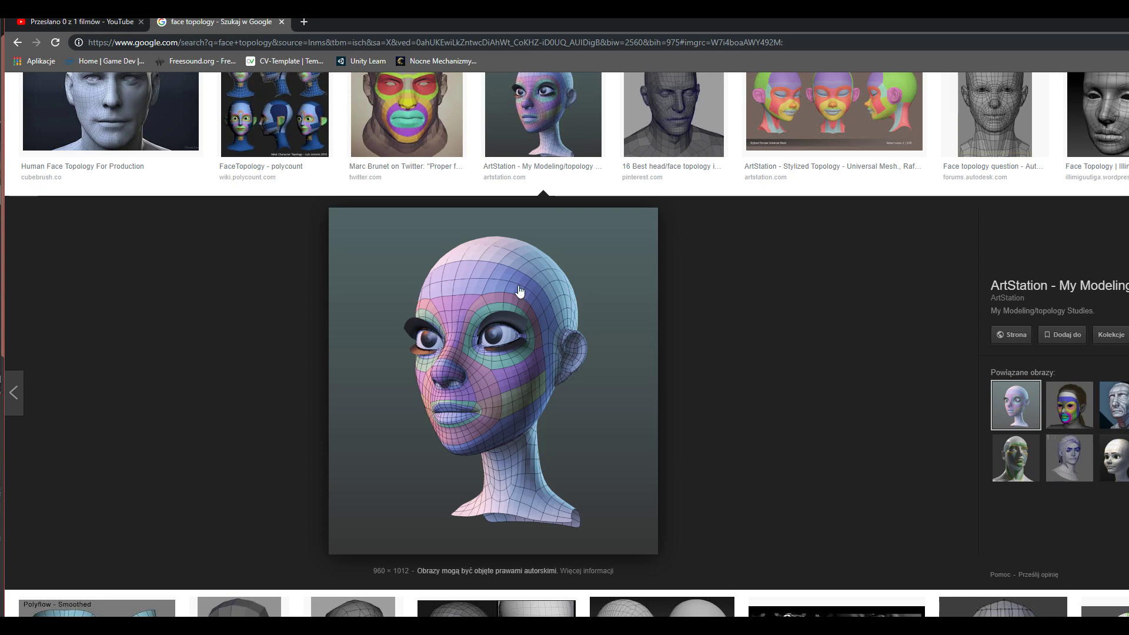
left_click_drag(766, 17, 518, 89)
left_click(215, 164)
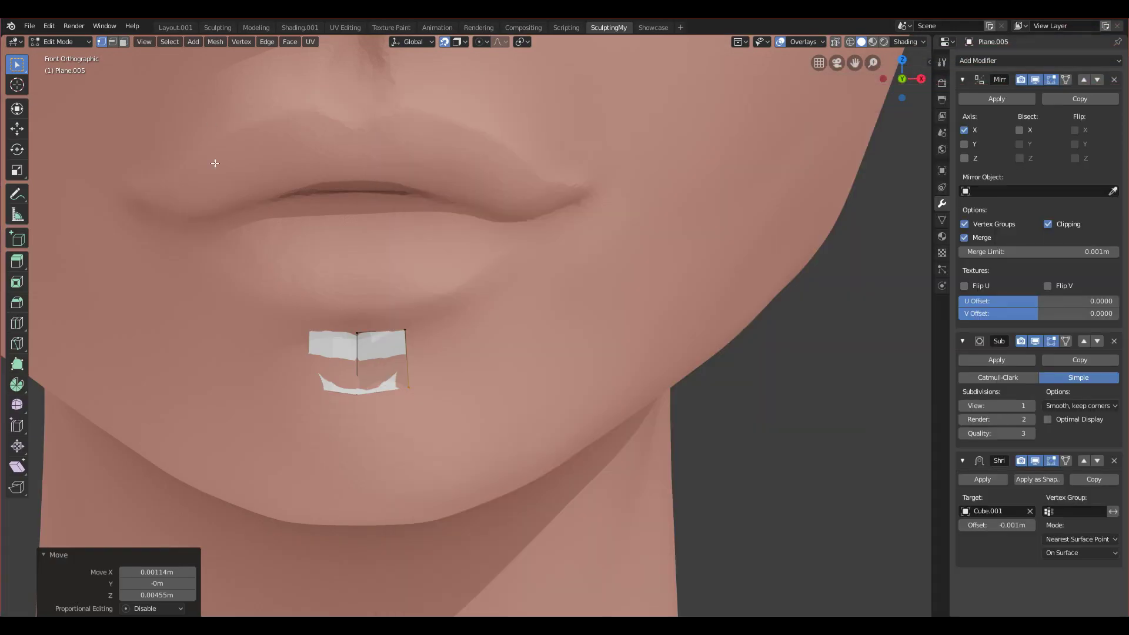
- Extrude the patch's outer edge about 0.072 m outward and 0.022 m up, and rotate the new edge by -19.4°
scroll(422, 341, "down", 1)
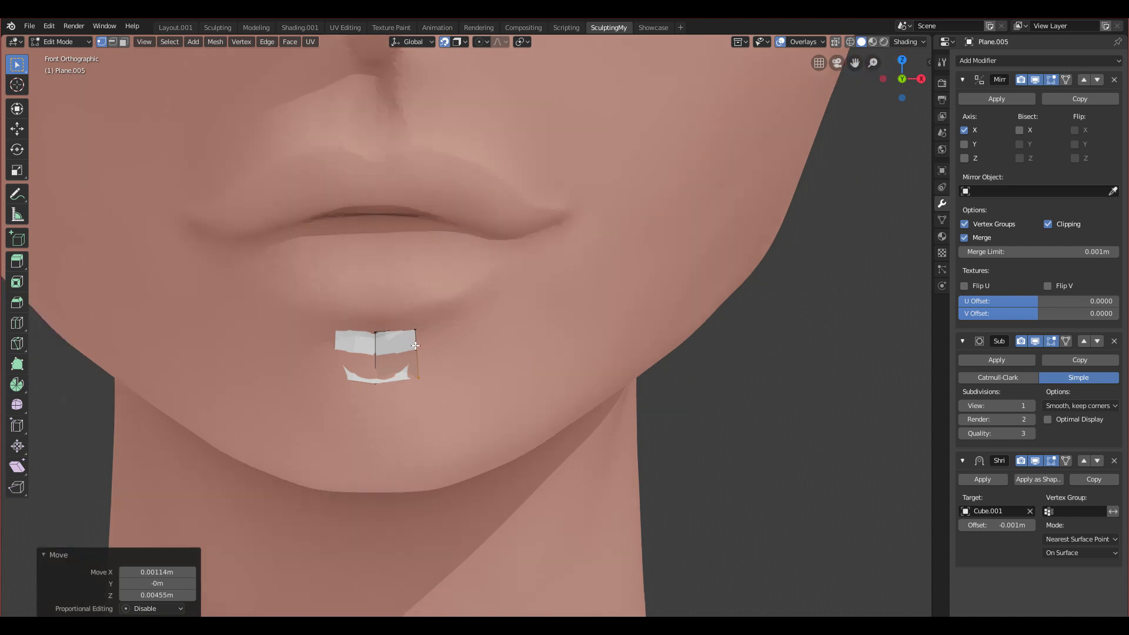
scroll(422, 350, "up", 2)
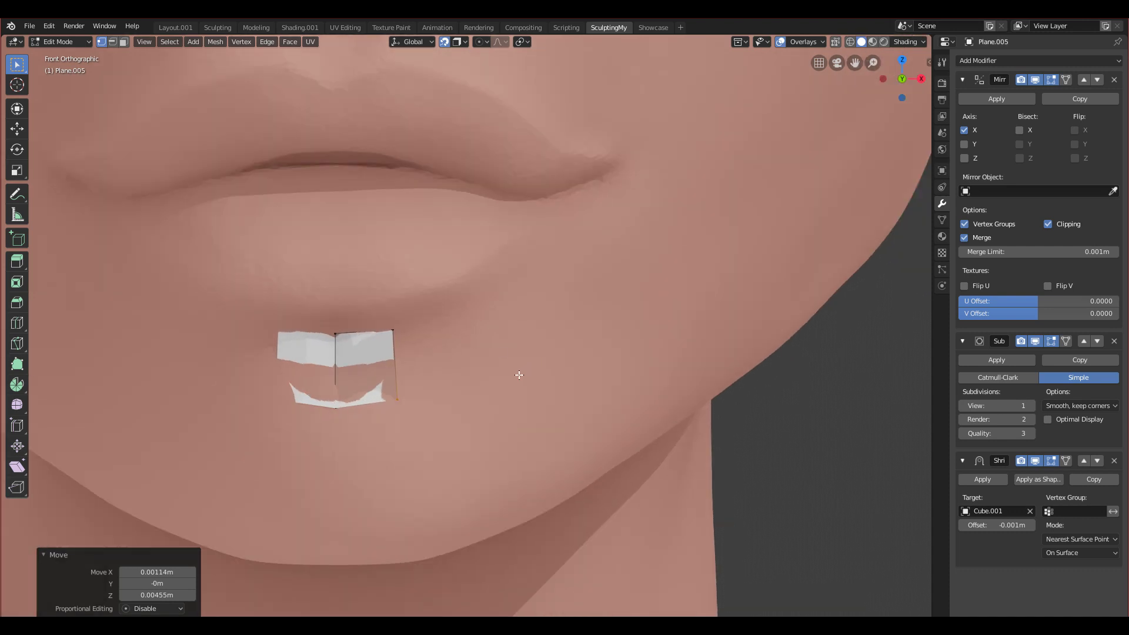
scroll(338, 343, "down", 2)
scroll(487, 356, "down", 1)
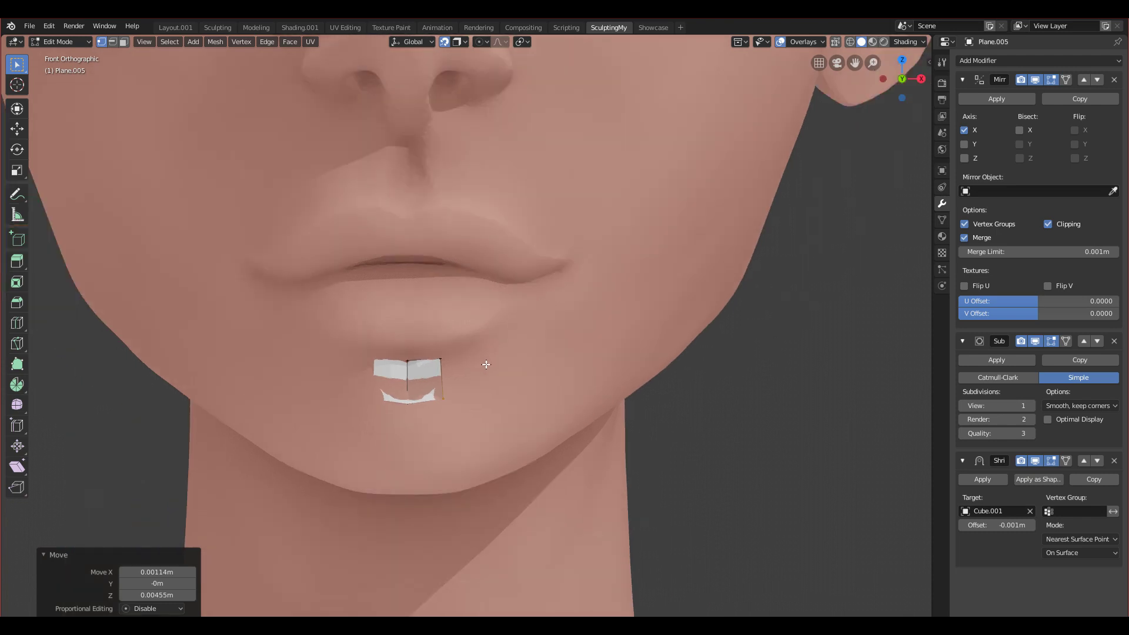
scroll(456, 360, "up", 2)
left_click_drag(461, 445, 462, 444)
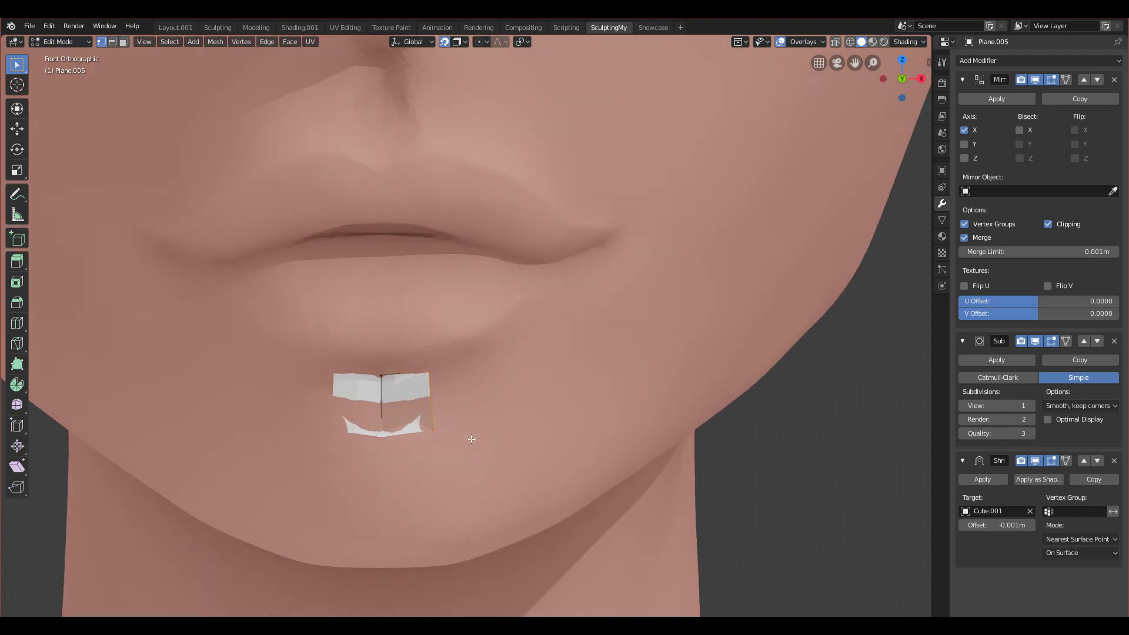
key("g")
left_click(530, 392)
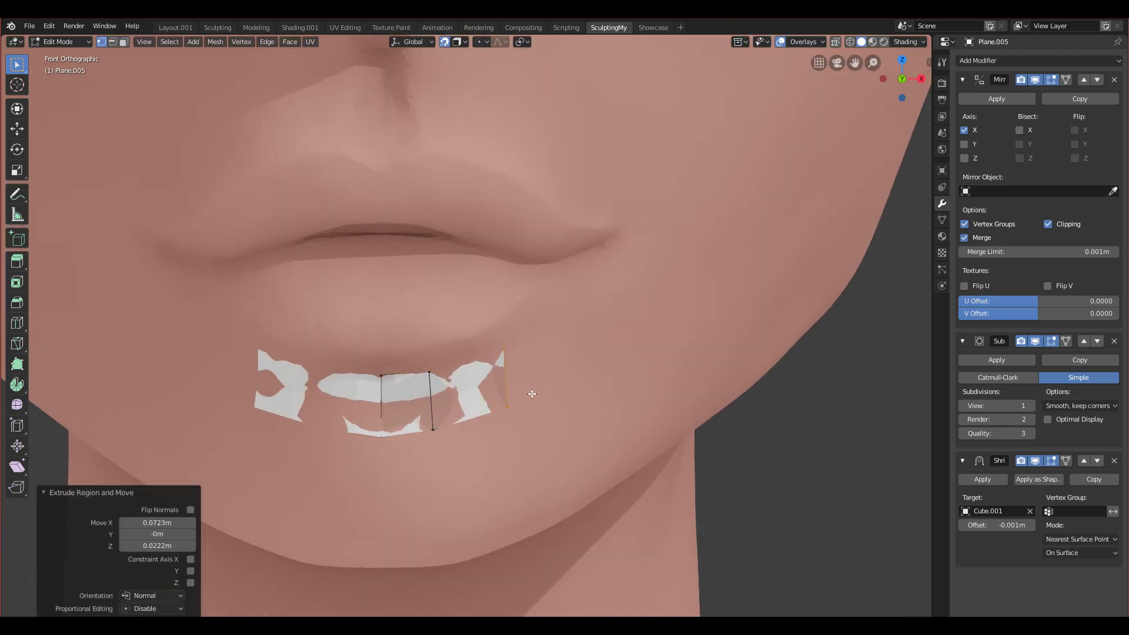
key("r")
left_click(546, 370)
- Extrude the end edge again up and outward beneath the lower lip and rotate it by -13.3°
key("e")
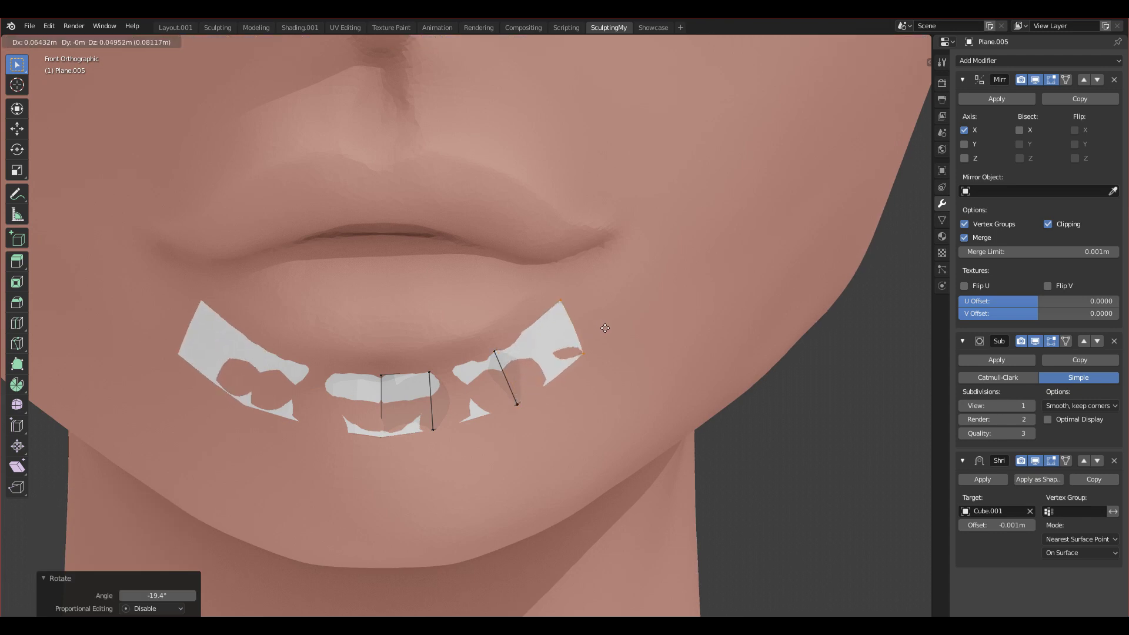
left_click(635, 326)
key("r")
left_click(629, 314)
- Extrude the end edge towards the mouth corner, rotate it nearly horizontal, and shift it up and about 0.013 m outward
middle_click_drag(629, 314, 586, 355, "shift")
key("e")
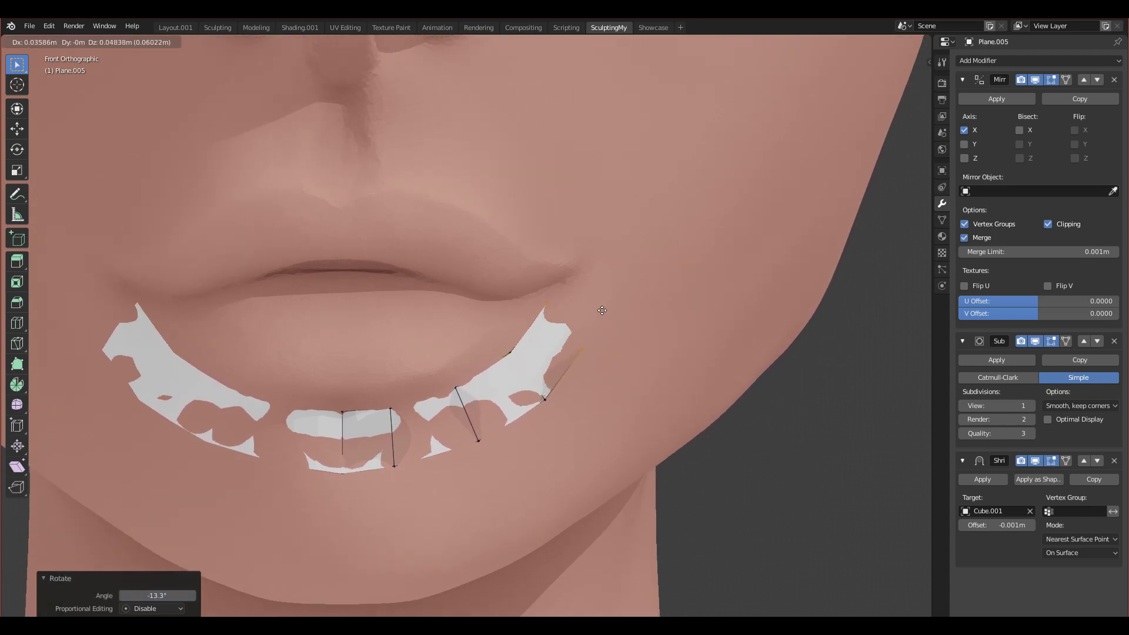
left_click(606, 307)
key("r")
left_click(586, 253)
key("g")
left_click(614, 277)
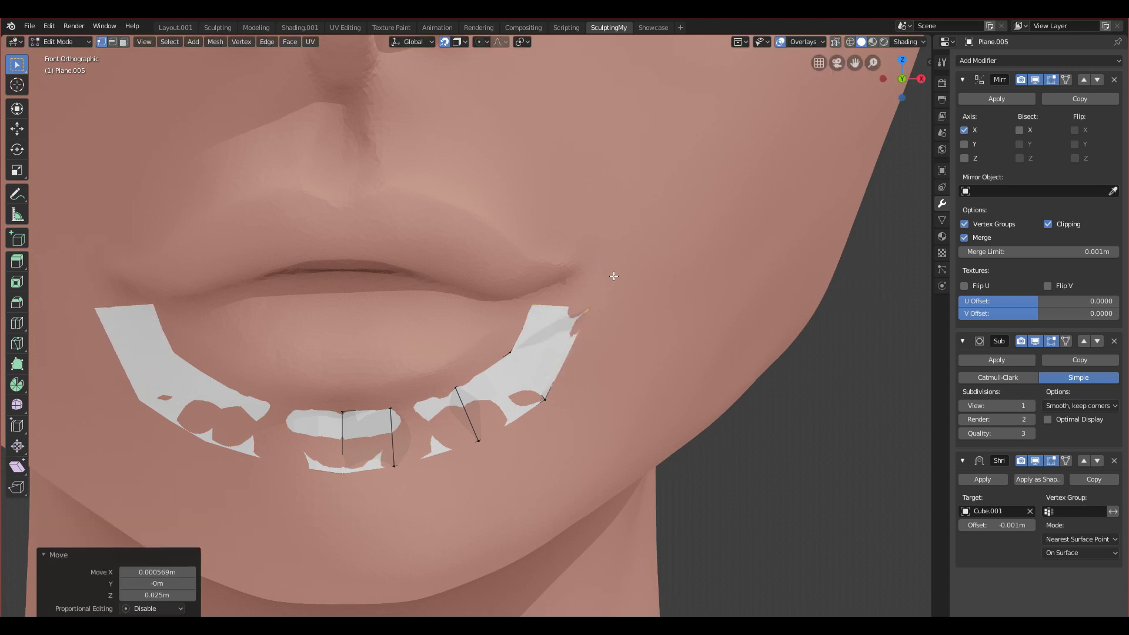
key("g")
left_click(637, 305)
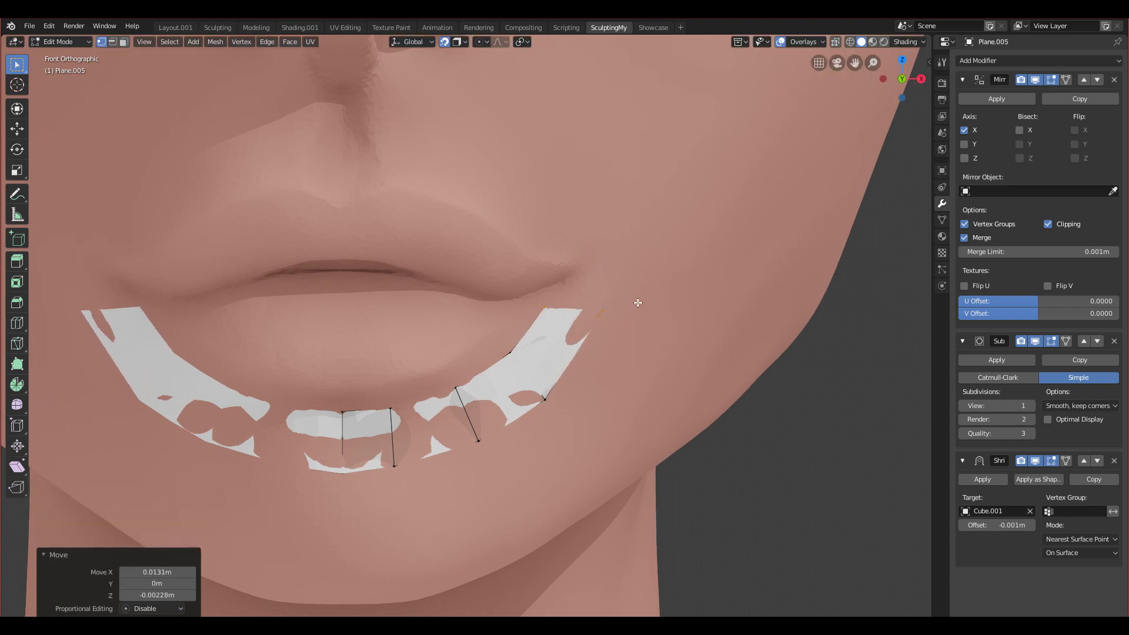
- Extrude the end edge about 0.053 m up beside the mouth corner, rotate it to follow the lip, and nudge it outward
key("g")
left_click(651, 242)
key("r")
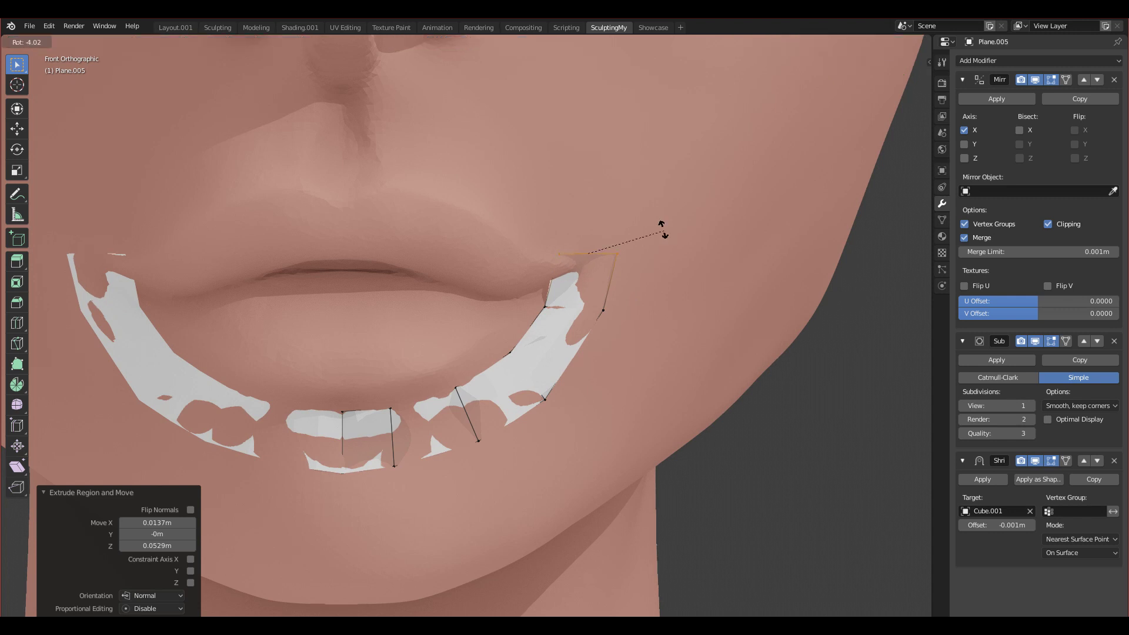
left_click(642, 208)
key("g")
left_click(650, 282)
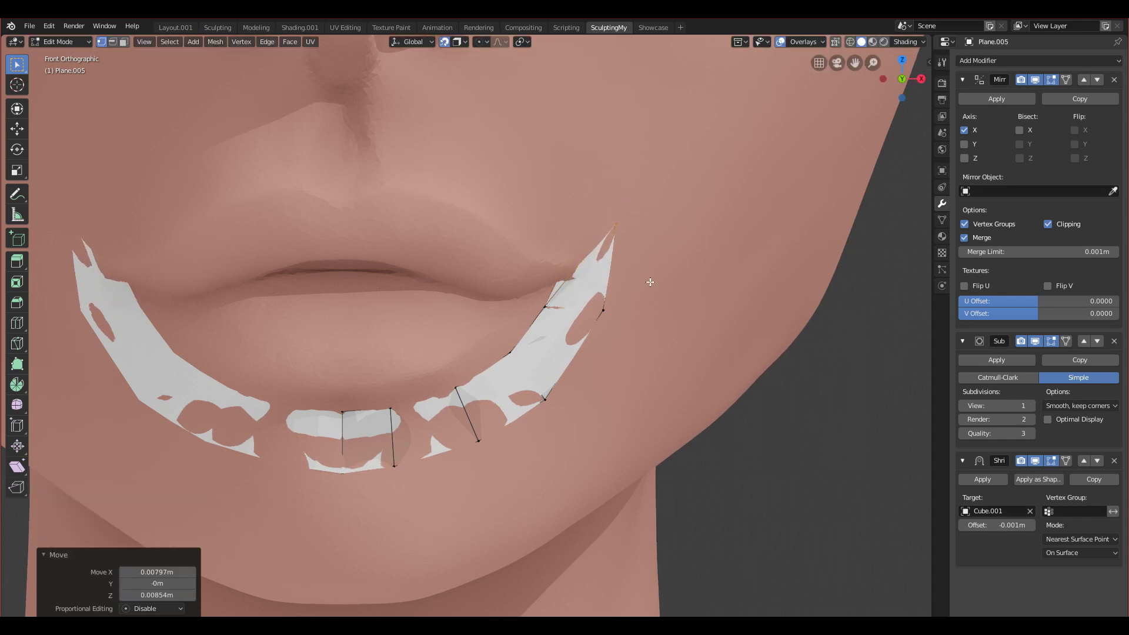
- Move the strip's outer vertex just below the mouth corner about 0.025 m outward to widen the strip there
left_click_drag(618, 303, 636, 319)
key("g")
left_click(672, 333)
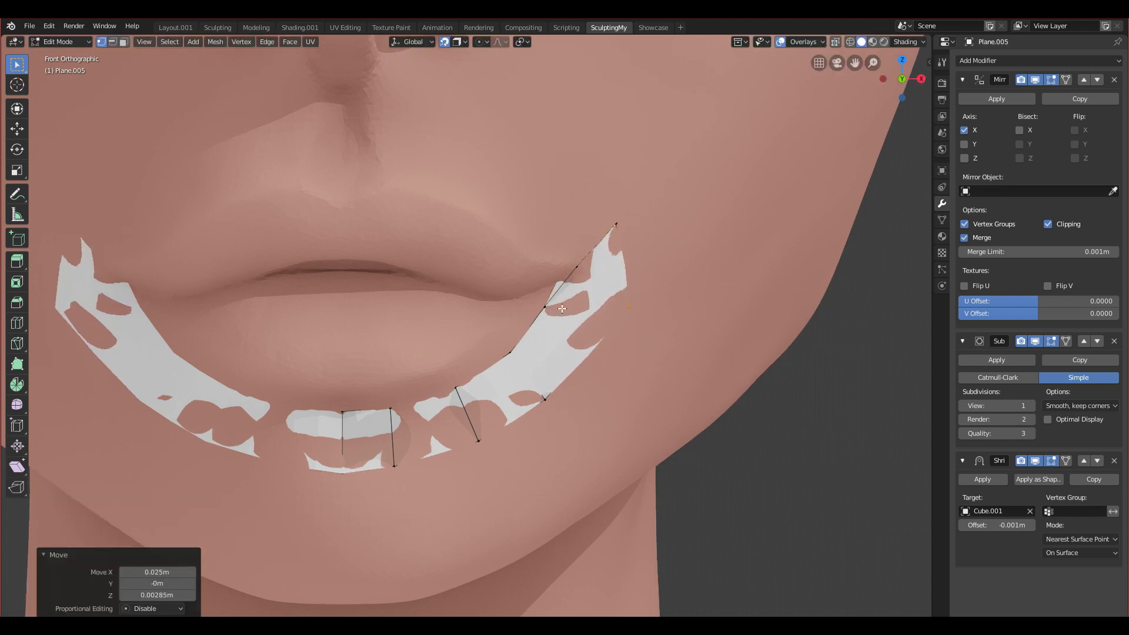
- Move the strip's inner vertex just below the mouth corner about 0.021 m outward and 0.011 m up
left_click_drag(539, 294, 560, 319)
key("g")
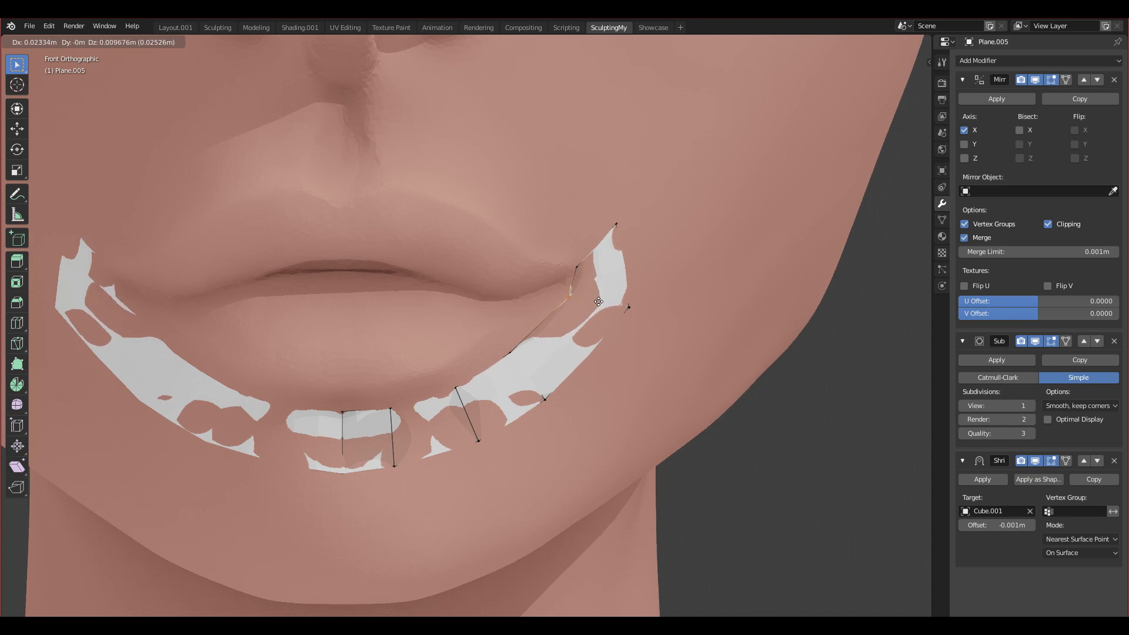
left_click(596, 300)
scroll(497, 383, "down", 3)
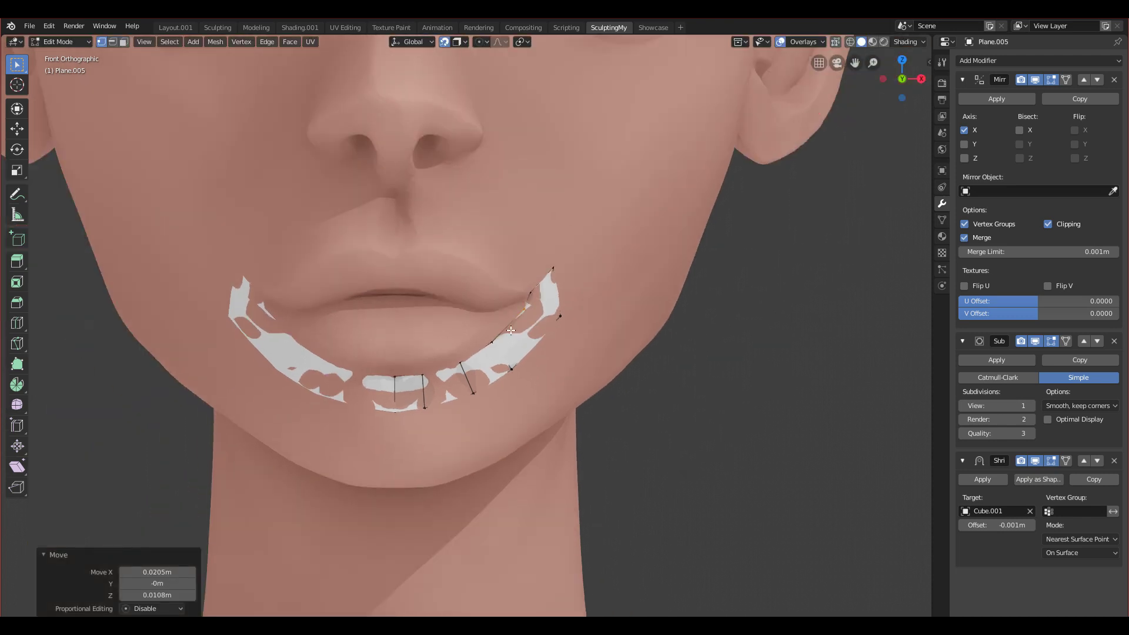
scroll(445, 369, "up", 1)
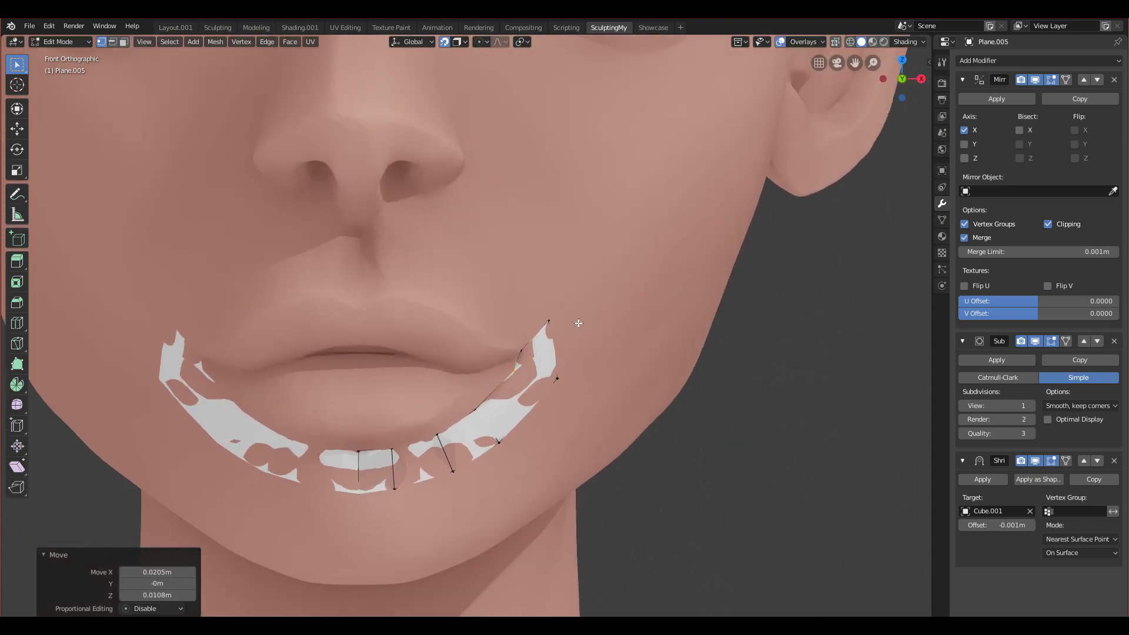
- Extrude the end edge from beside the mouth corner up and inward over the upper lip, rotate it steeper, and nudge it slightly down
left_click(571, 345)
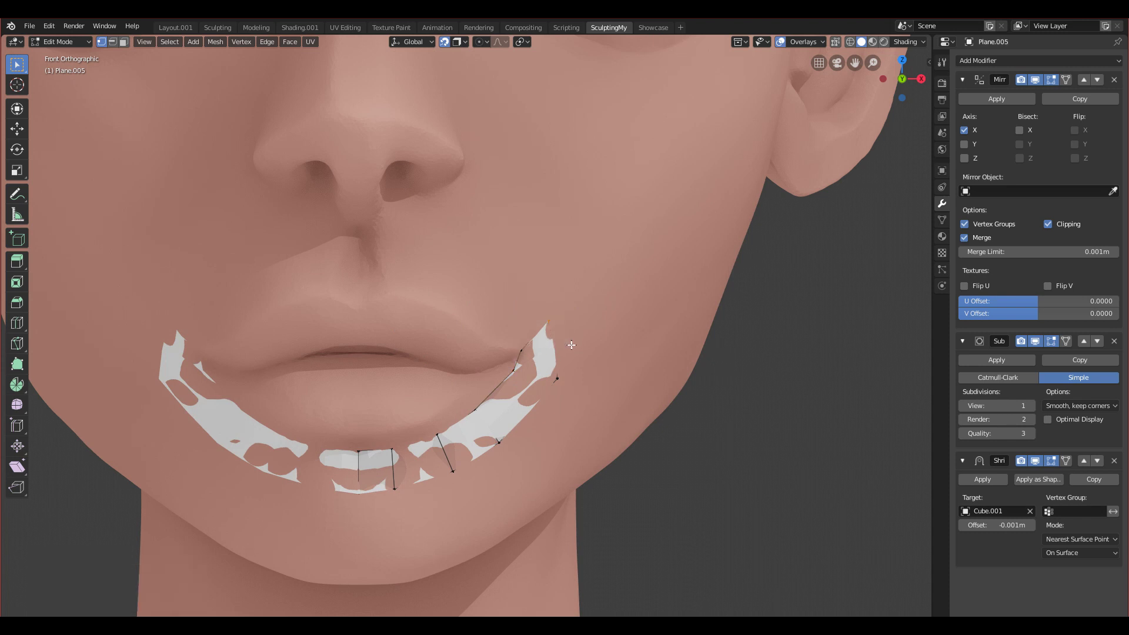
key("e")
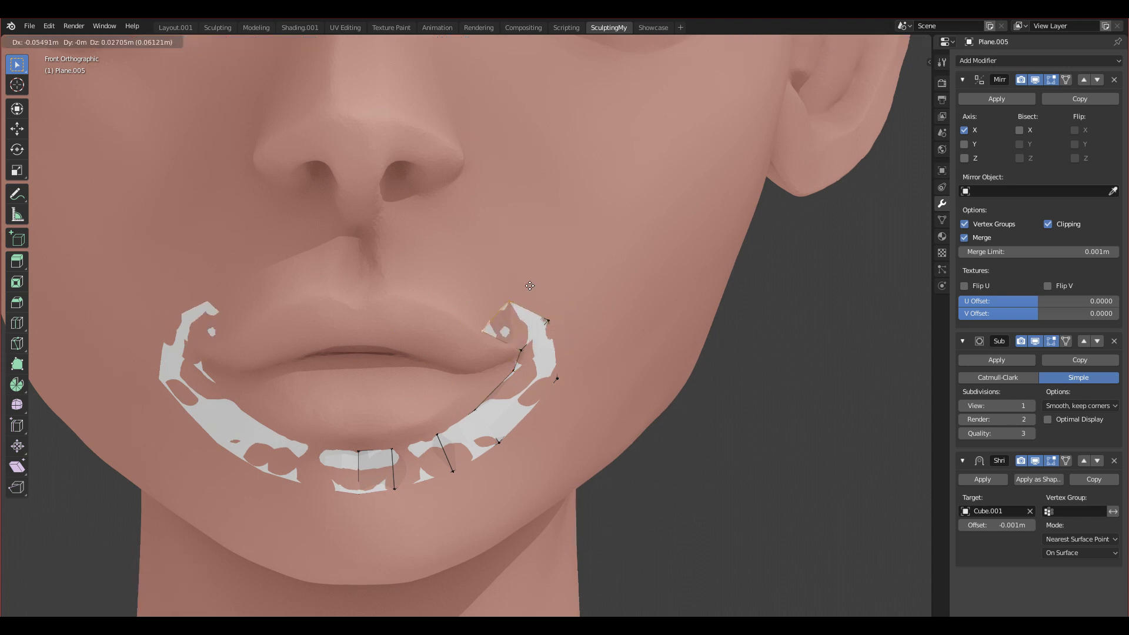
left_click(531, 285)
key("r")
left_click(555, 234)
key("g")
left_click(544, 259)
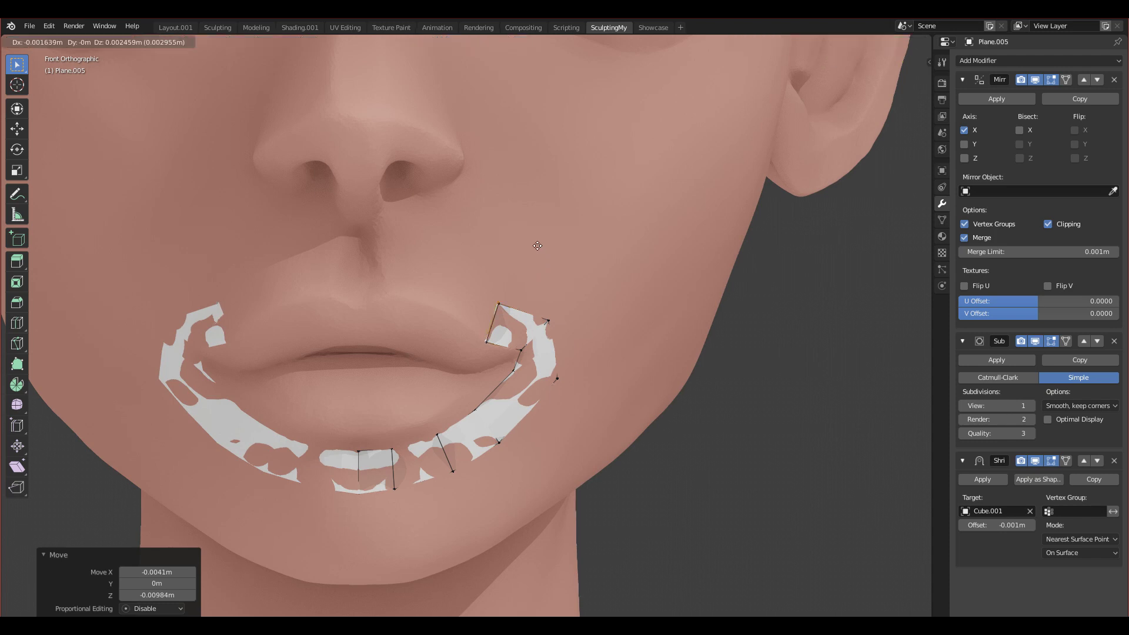
- Extrude the end edge along the upper lip towards the centre, rotate it by about -8.5°, and adjust its position
key("e")
left_click(492, 216)
key("r")
left_click(498, 219)
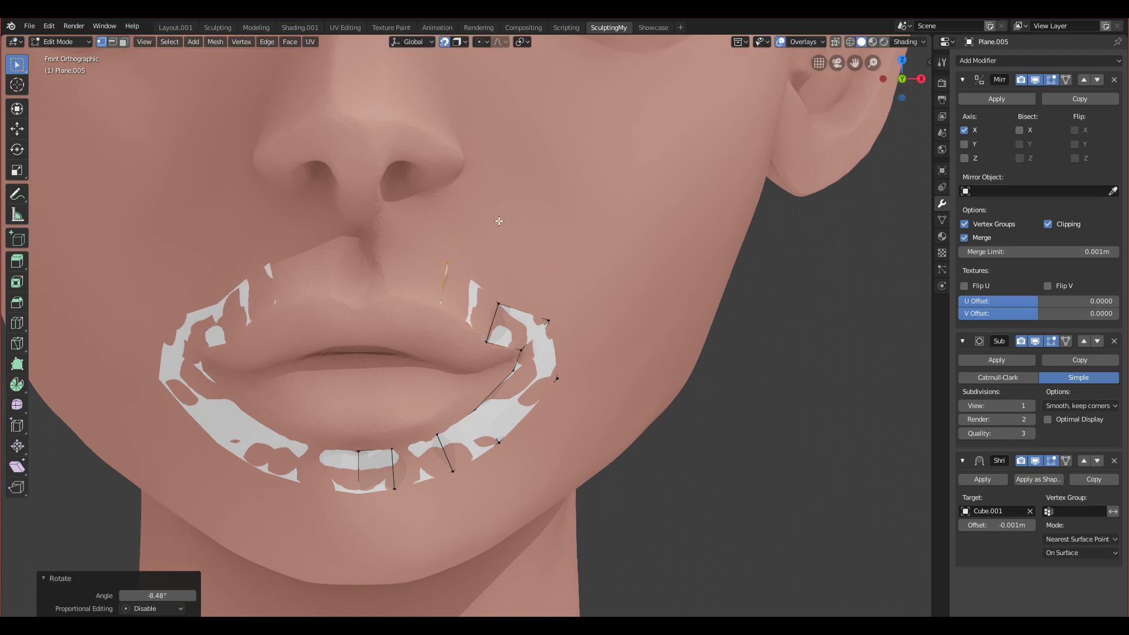
key("g")
left_click(497, 222)
- Extrude the end edge about 0.066 m inward and 0.021 m up to beside the philtrum, rotate it to follow the lip, and nudge it inward
key("e")
left_click(449, 208)
key("r")
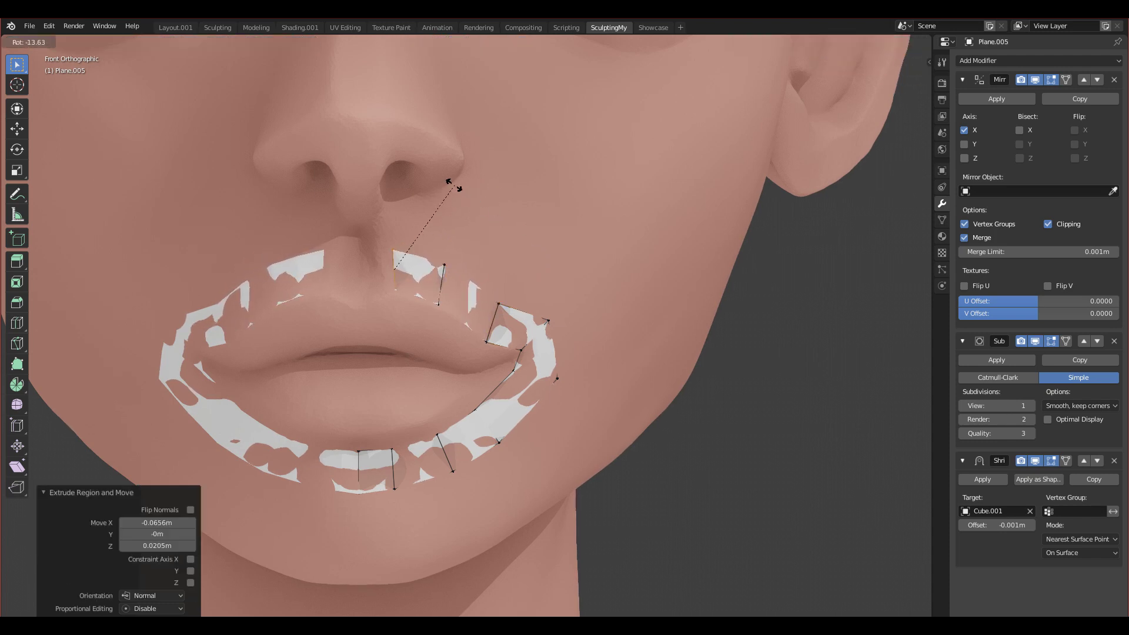
left_click(445, 178)
key("g")
left_click(428, 183)
- Extrude the end edge 0.05 m inward and 0.021 m down onto the centre line to close the mouth loop
key("e")
key("e")
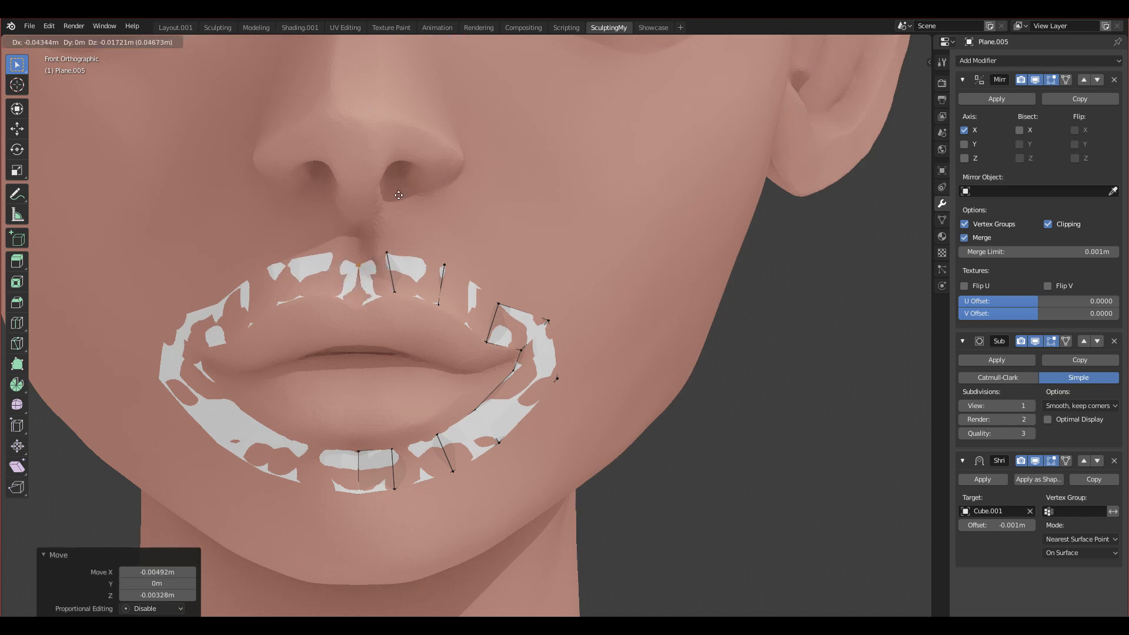
left_click(399, 198)
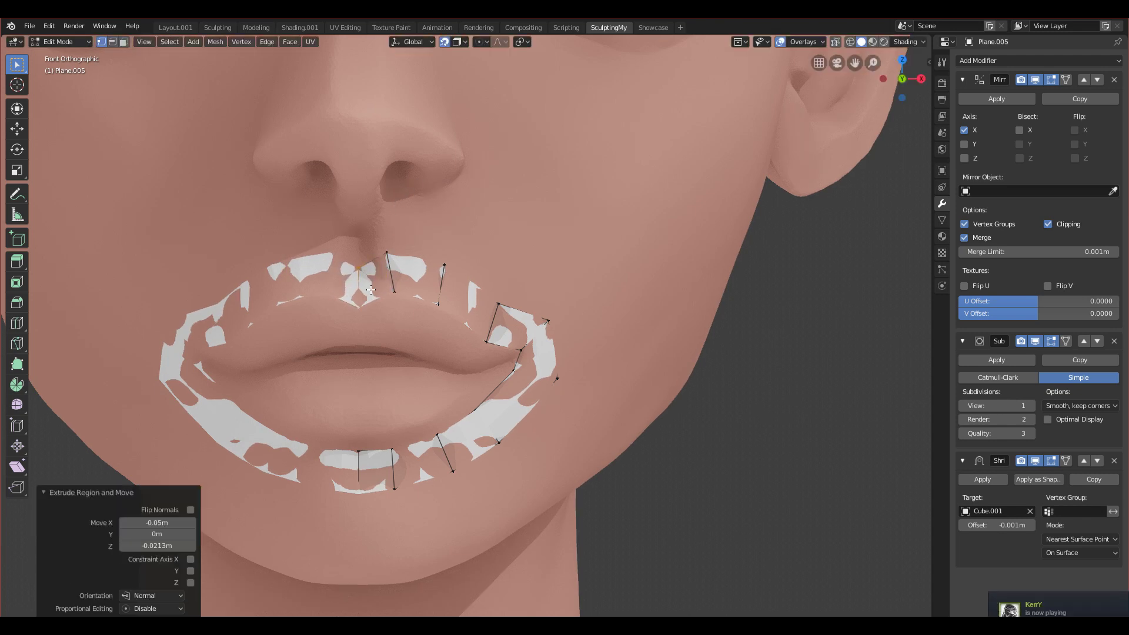
key("g")
left_click(398, 253)
scroll(420, 392, "down", 3)
middle_click_drag(420, 392, 284, 391)
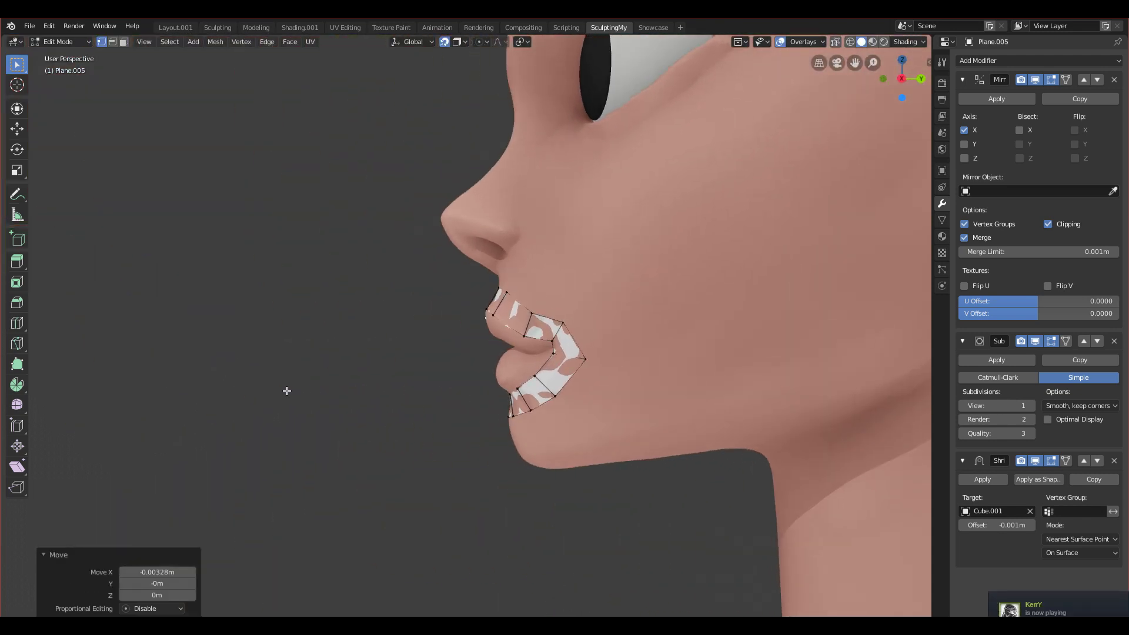
scroll(327, 226, "down", 1)
key("KP_1")
scroll(595, 373, "up", 4)
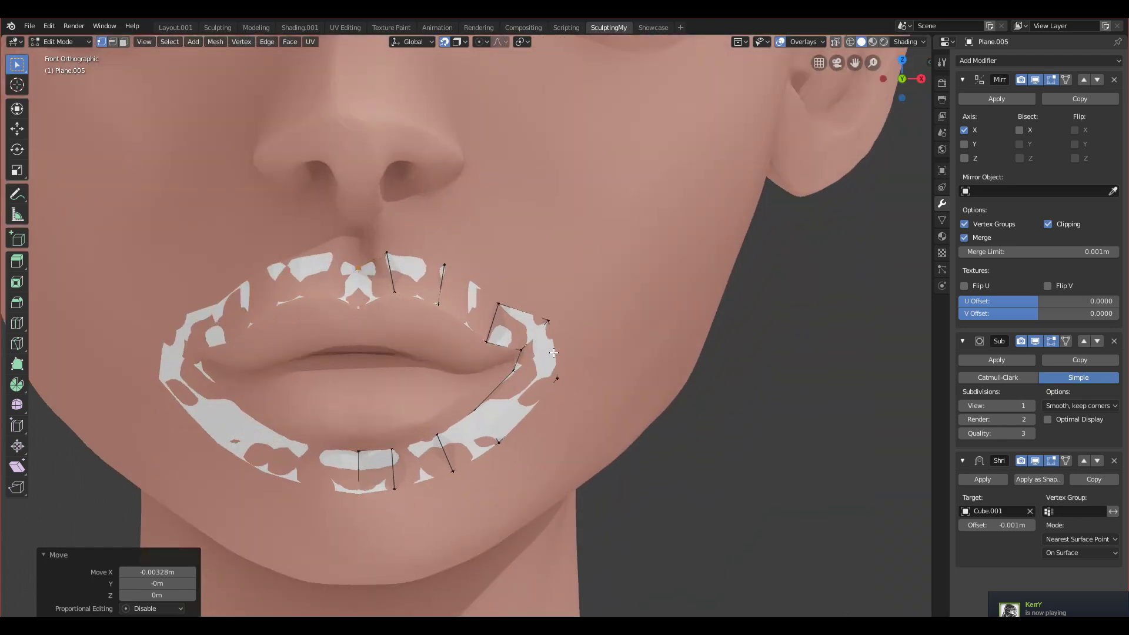
- Lower the outer vertex beside the mouth corner, and move the inner vertex at the corner down along Z
scroll(554, 353, "up", 2)
left_click(581, 314)
key("g")
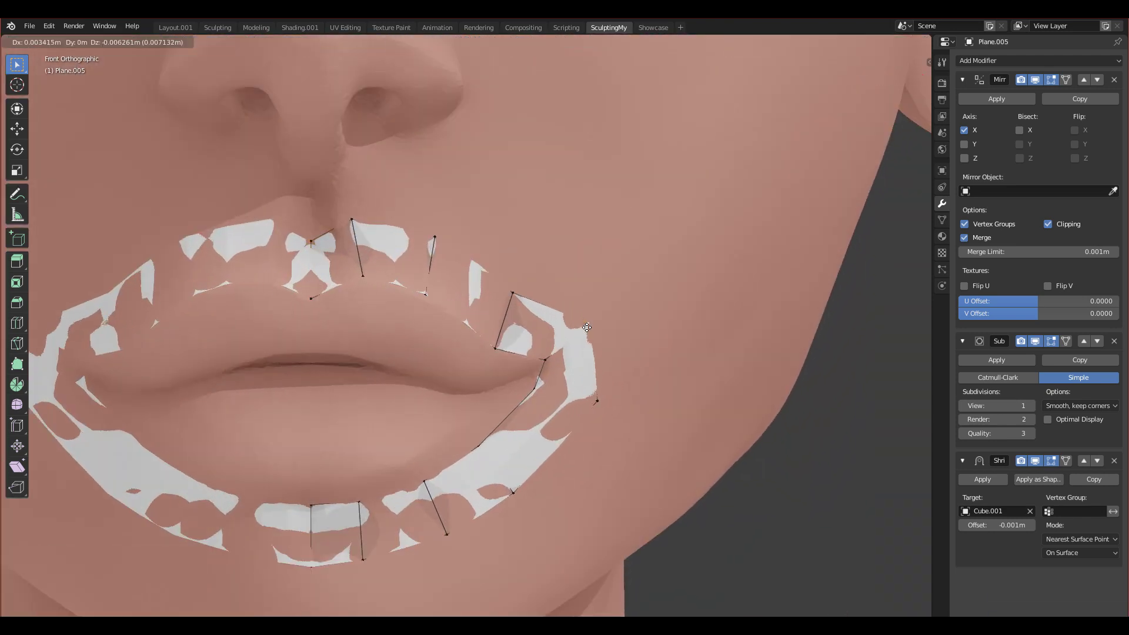
left_click(585, 336)
left_click(545, 359)
key("g")
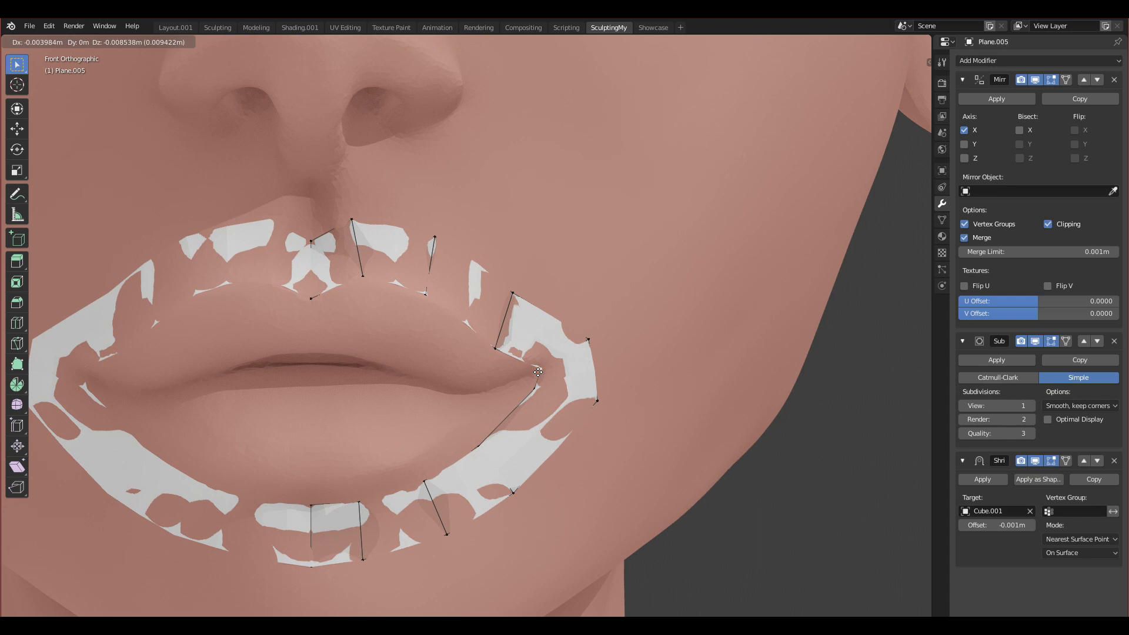
key("z")
left_click(545, 375)
- Move the inner vertex just below the mouth corner about 0.004 m inward and 0.005 m down
left_click(534, 390)
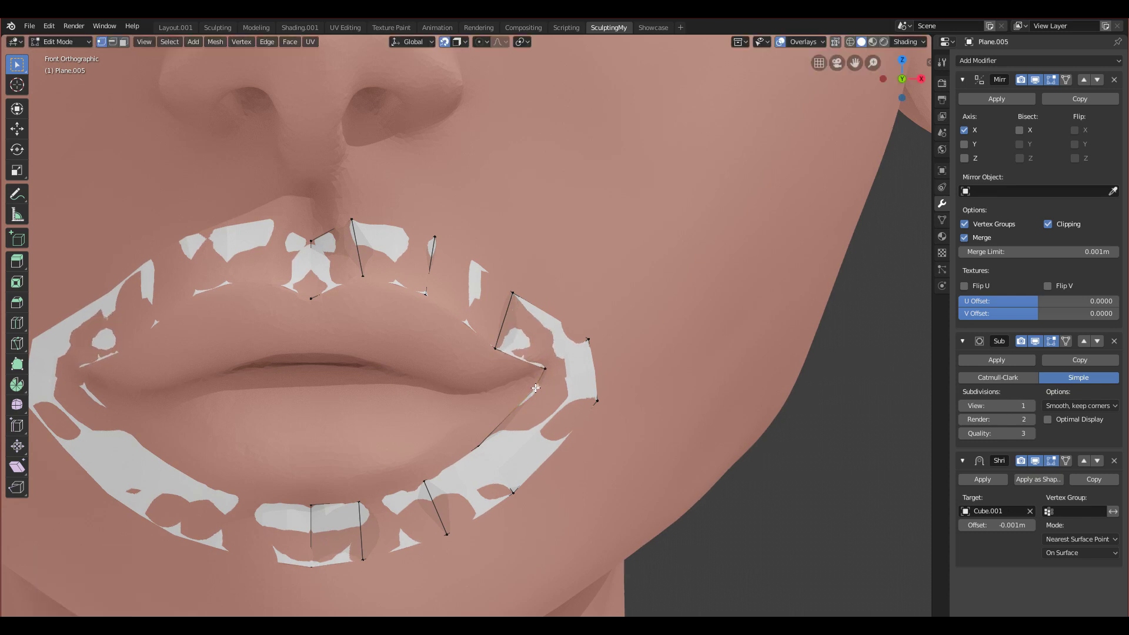
key("g")
left_click(524, 409)
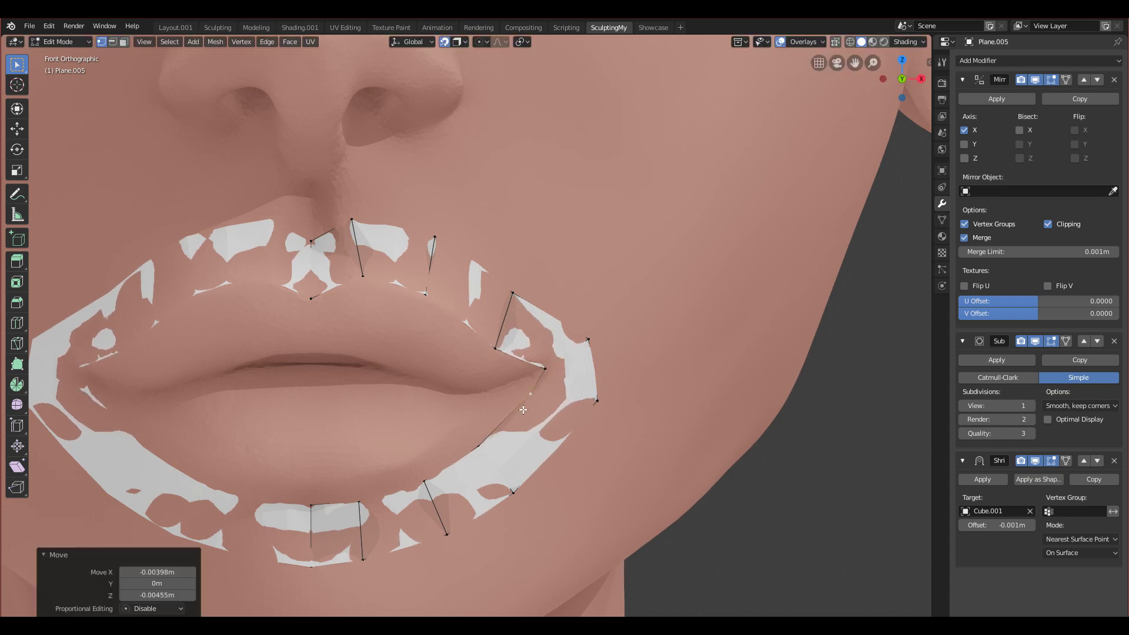
- Add a one-cut loop across the strip below the mouth corner, and move its outer vertex about 0.006 m outward and 0.005 m down
left_click(544, 444)
left_click(541, 442)
key("g")
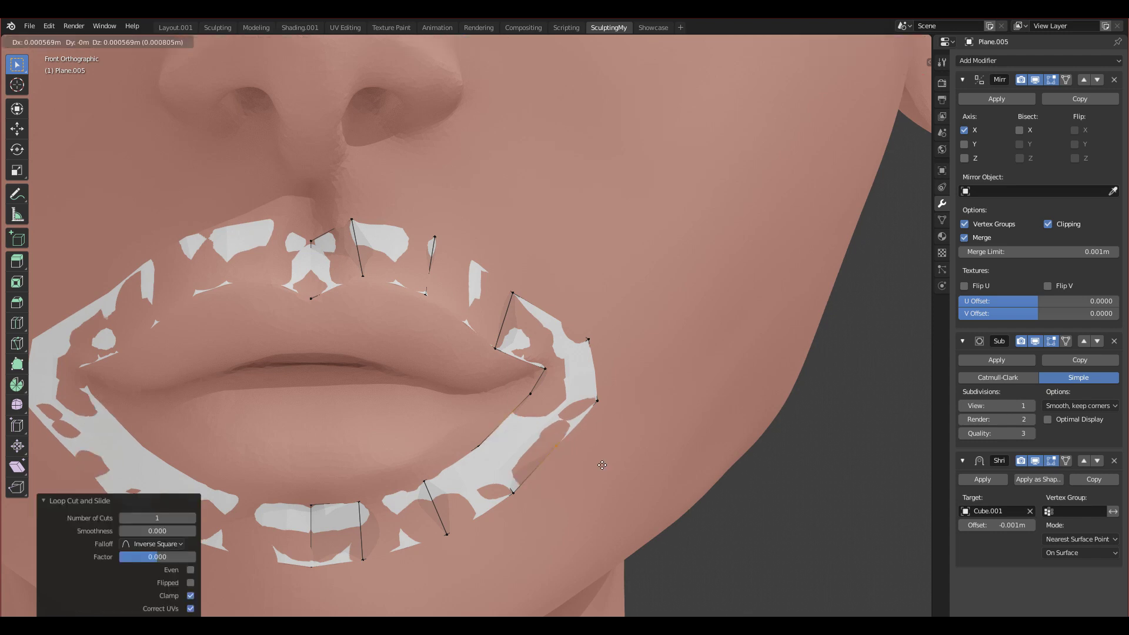
left_click(567, 458)
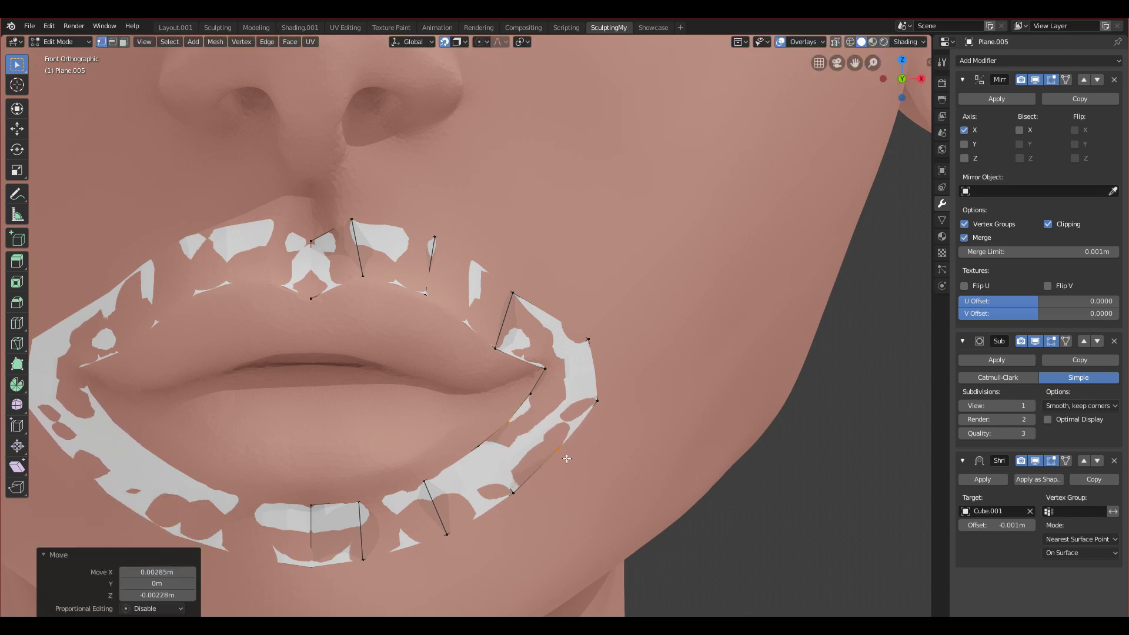
key("g")
left_click(567, 454)
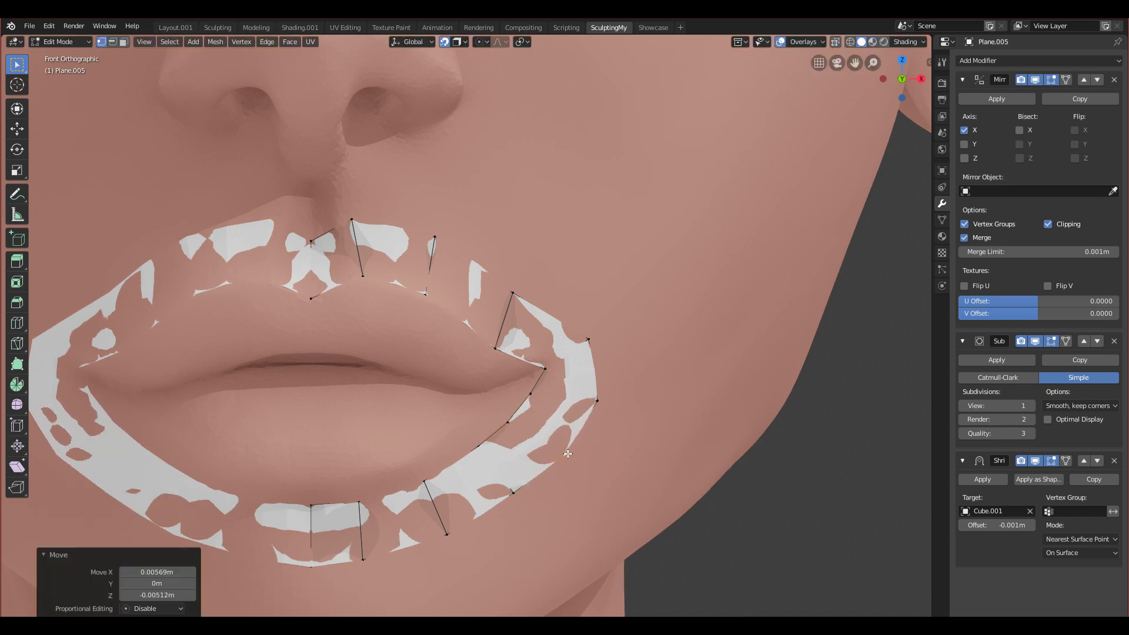
- Move the inner vertex below the mouth corner about 0.006 m outward and 0.007 m up, and the outer one 0.005 m down
key("g")
left_click(557, 386)
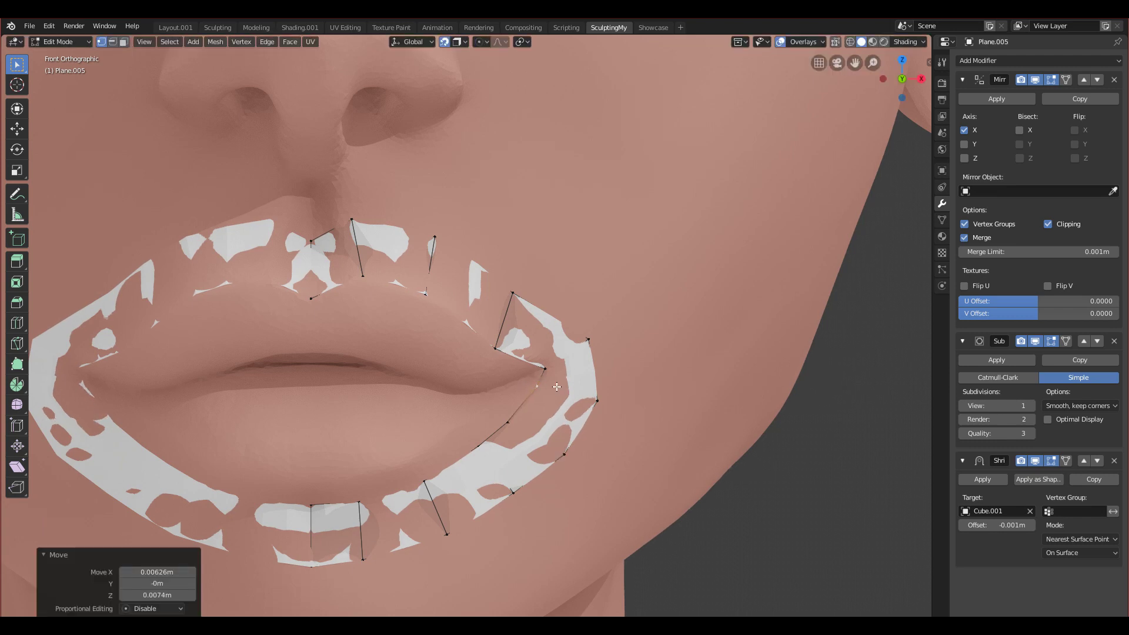
left_click(597, 398)
key("g")
left_click(599, 403)
scroll(466, 331, "down", 5)
scroll(467, 331, "up", 2)
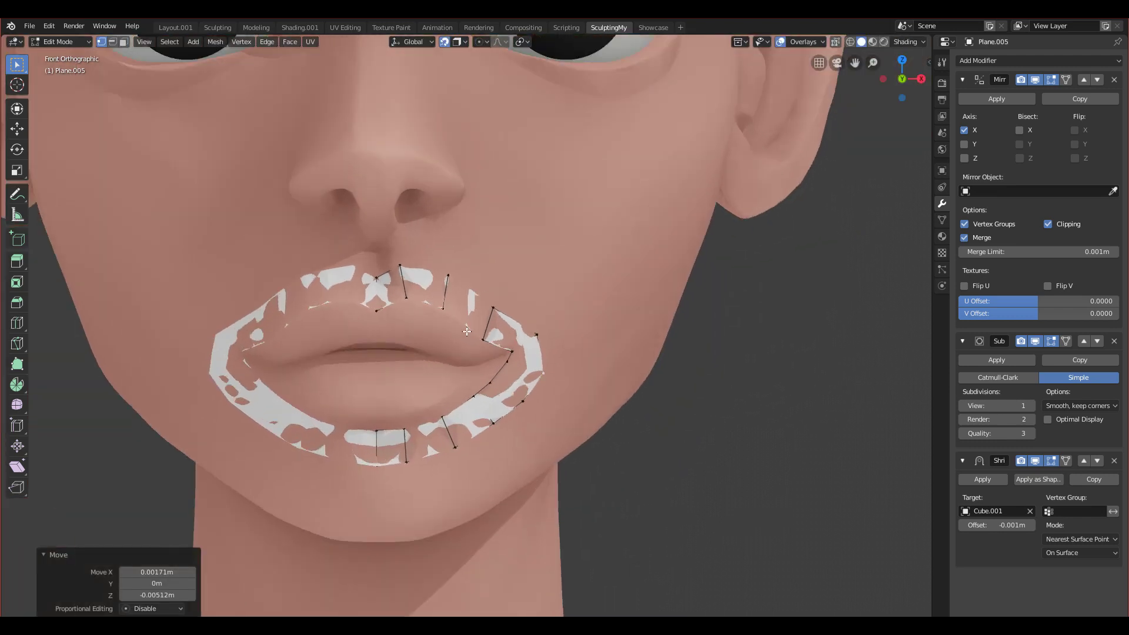
- Move the top vertex of the edge beside the philtrum about 0.0075 m outward and 0.004 m down
scroll(466, 332, "up", 2)
left_click(373, 240)
key("g")
left_click(381, 244)
scroll(413, 288, "down", 3)
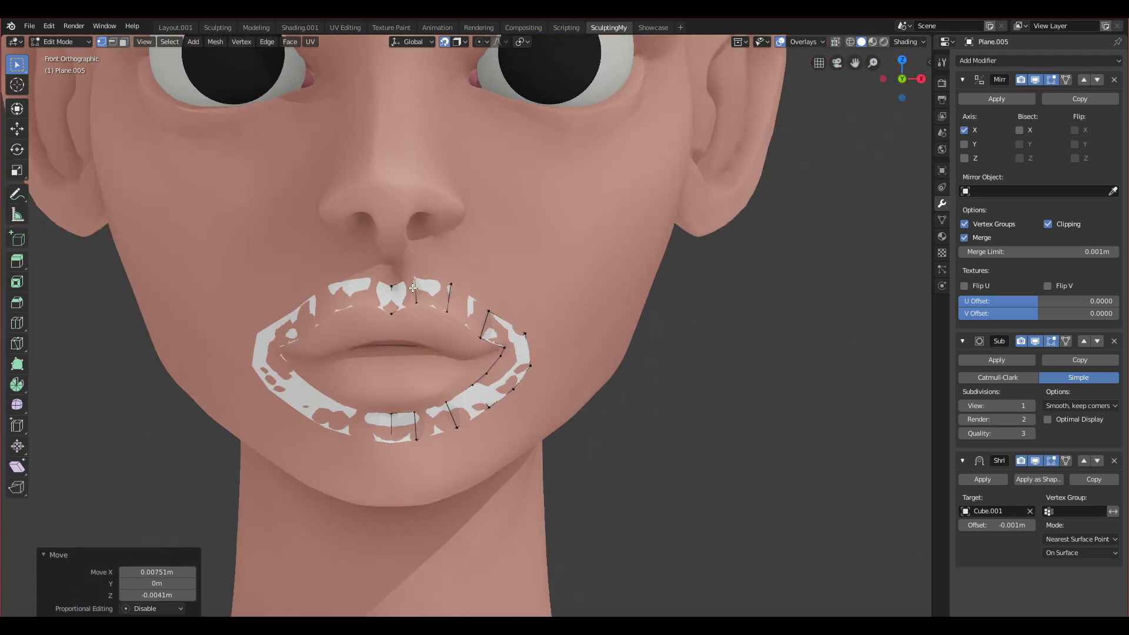
- Duplicate the strip's cross edge above the upper lip and place the copy on the face beneath the eye
scroll(412, 288, "down", 2)
middle_click_drag(474, 271, 462, 376, "shift")
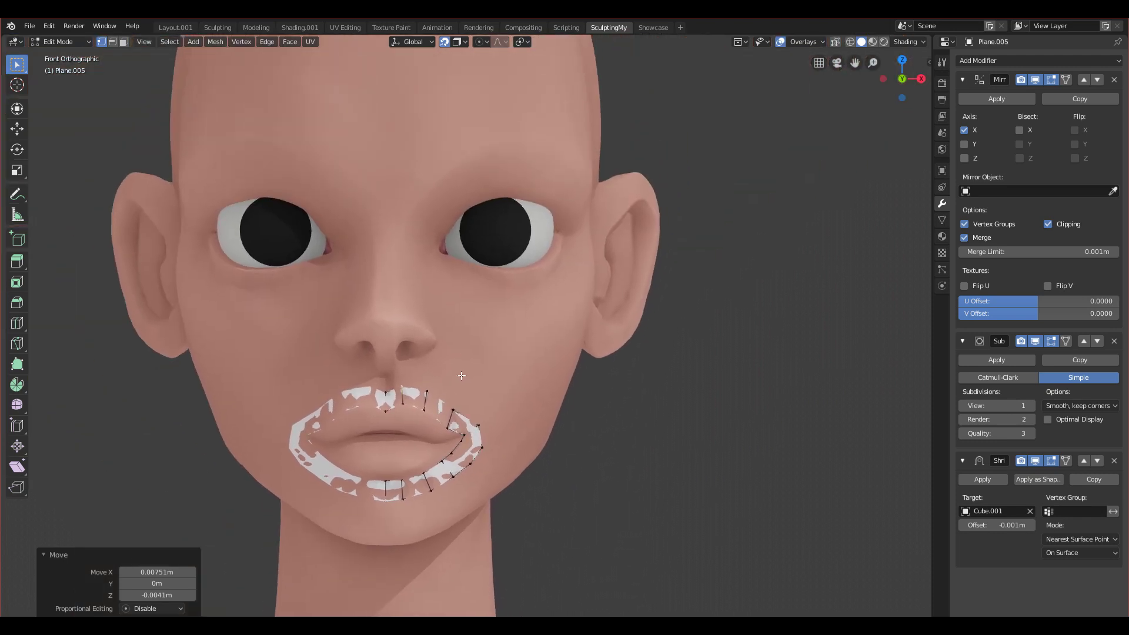
scroll(468, 373, "up", 4)
middle_click_drag(486, 257, 431, 381, "shift")
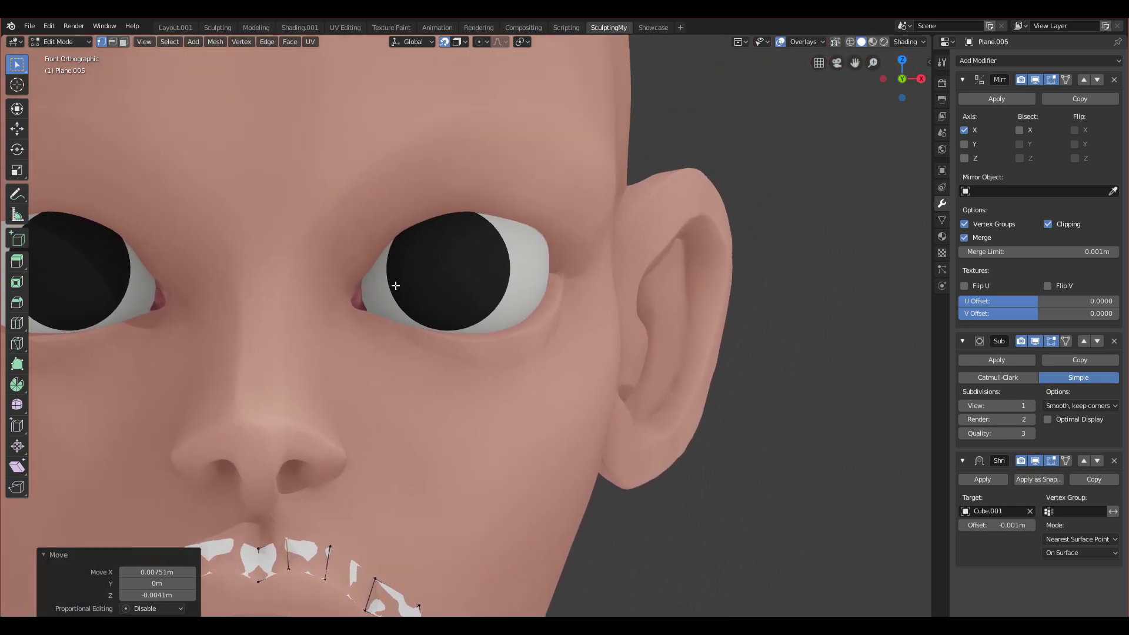
scroll(396, 285, "down", 4)
middle_click_drag(373, 282, 365, 428)
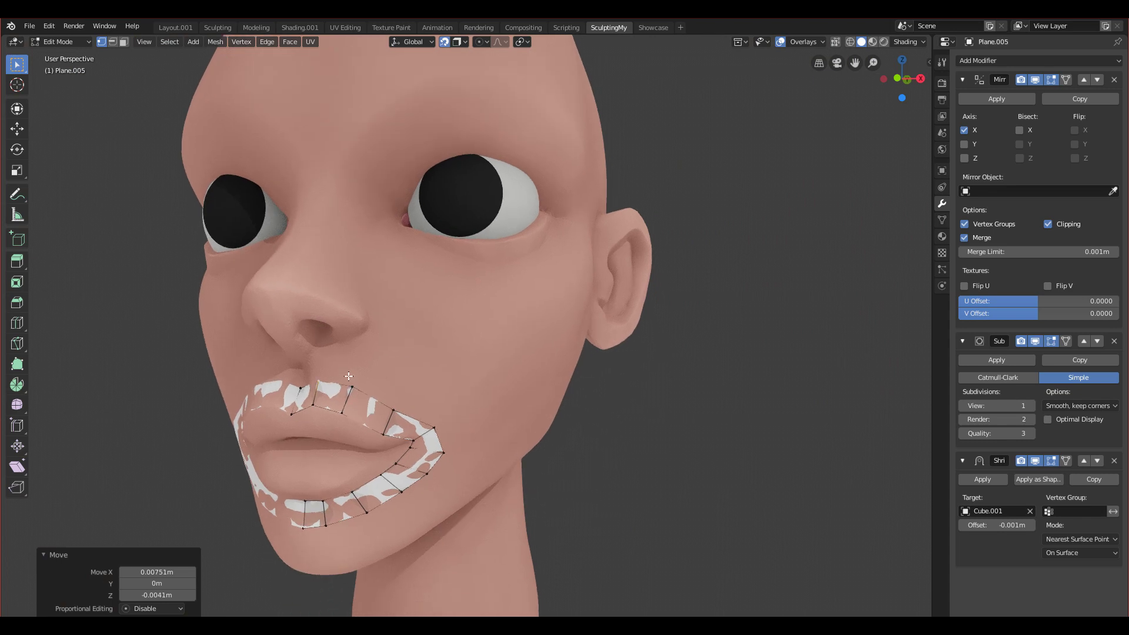
left_click(342, 412)
left_click(352, 387, "ctrl")
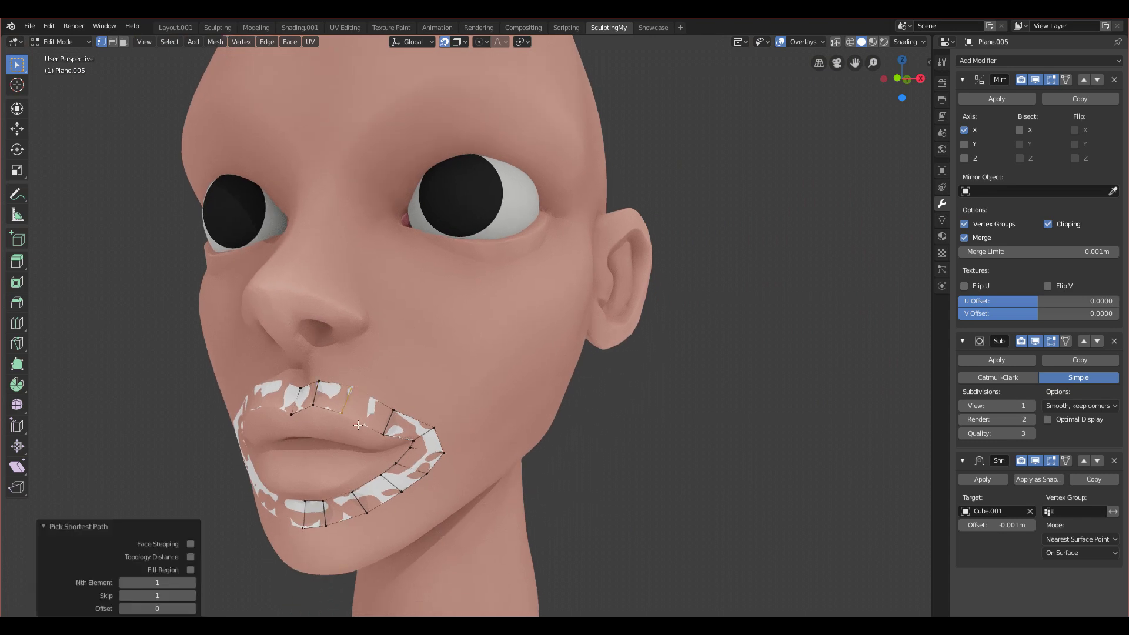
scroll(347, 405, "up", 2)
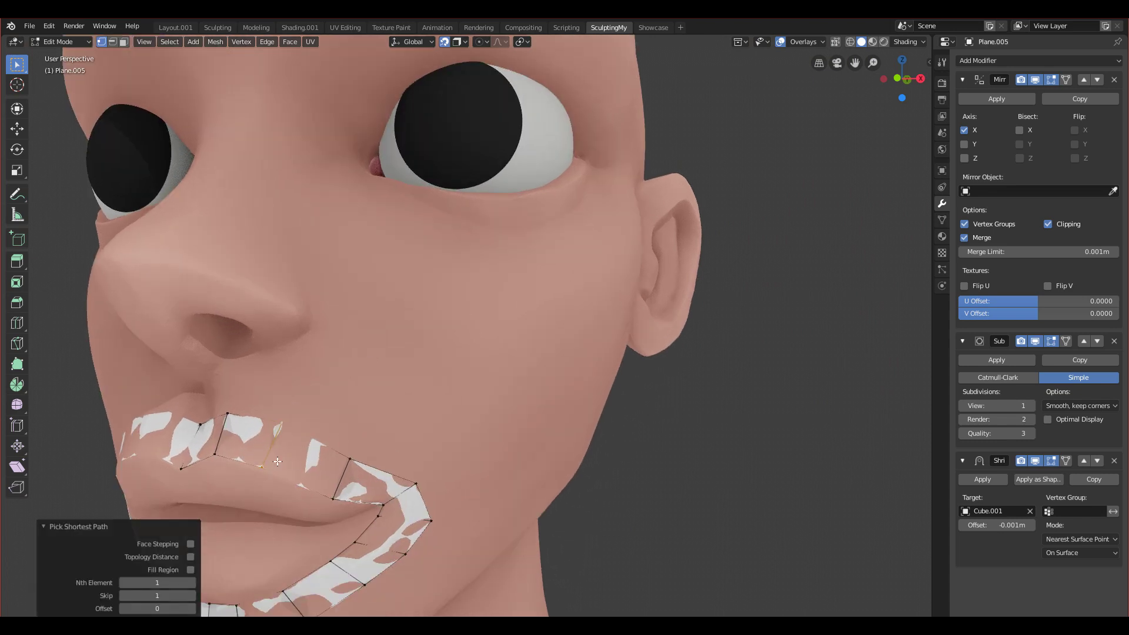
key("shift+d")
left_click(372, 223)
- Place the copied edge just below the inner eye corner, rotating it by about 9.4° and scaling it to fit
middle_click_drag(377, 283, 353, 341)
middle_click_drag(427, 270, 336, 396, "shift")
scroll(396, 345, "up", 2)
key("g")
left_click(395, 371)
key("r")
left_click(376, 367)
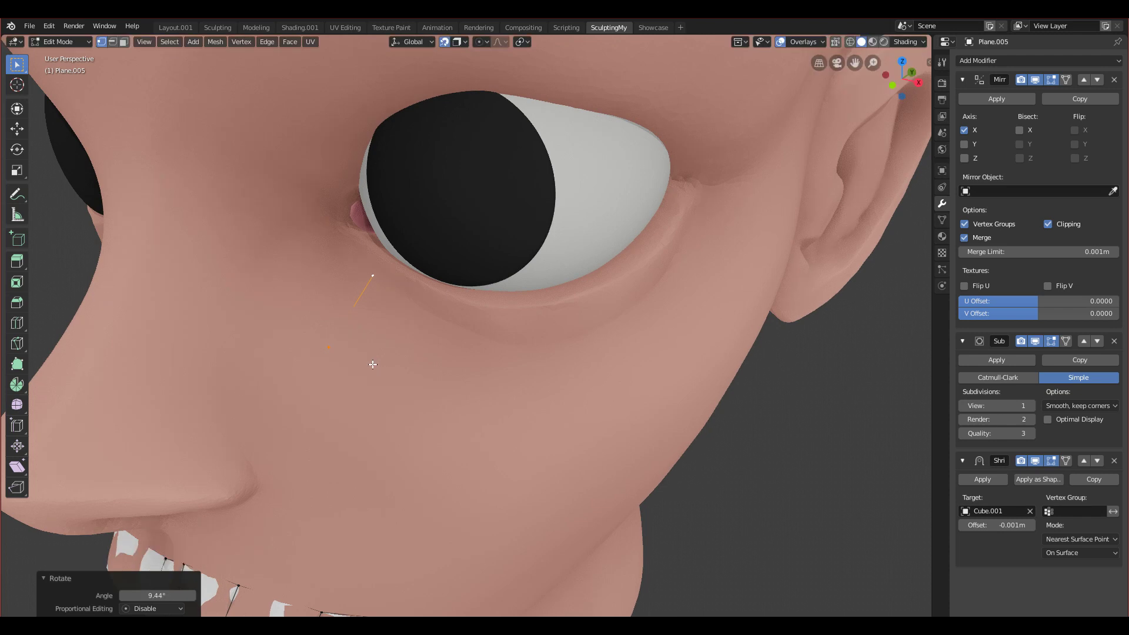
key("s")
left_click(465, 339)
key("g")
left_click(425, 299)
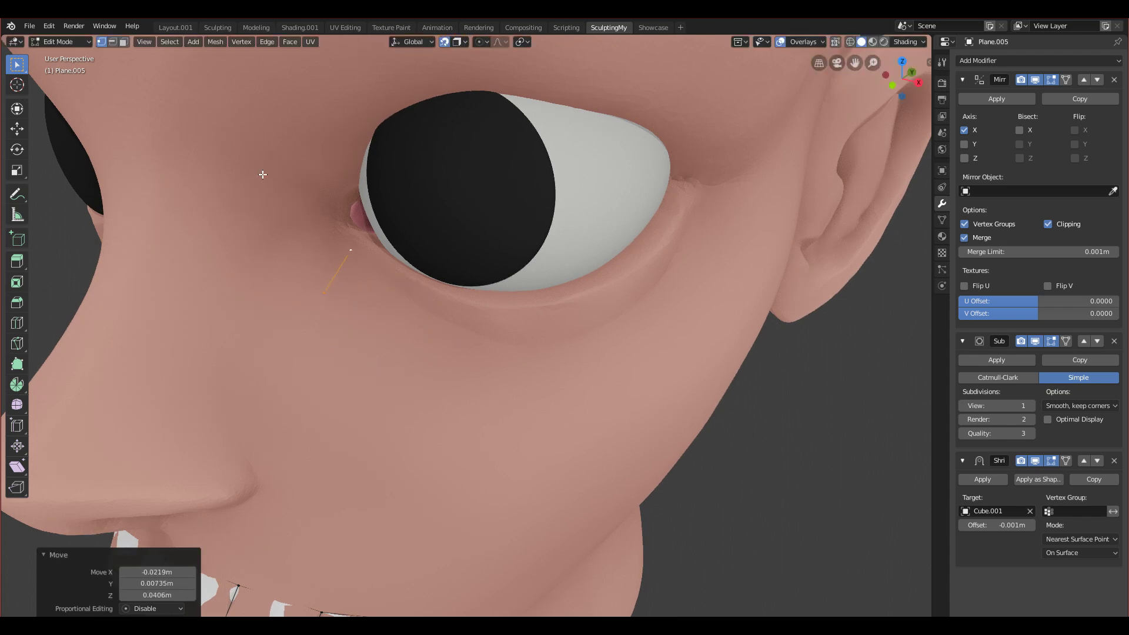
- Extrude the edge below the inner eye corner about 0.053 m outward and 0.045 m down along the lower eyelid
key("KP_1")
middle_click_drag(298, 390, 257, 406)
scroll(257, 406, "down", 1)
key("e")
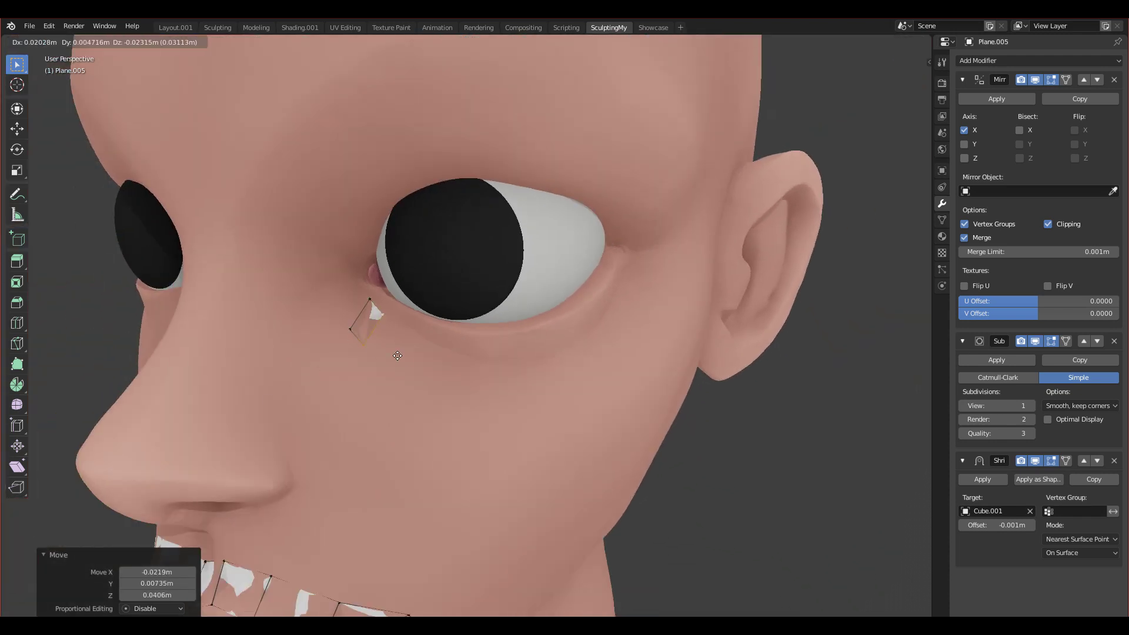
left_click(405, 355)
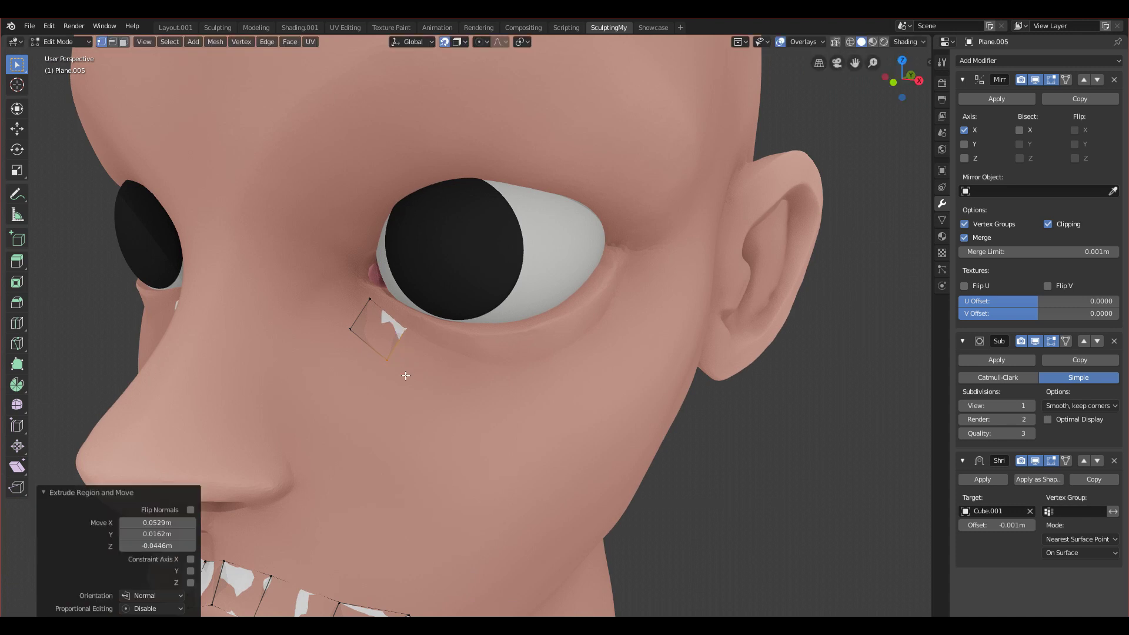
- Extrude the eye strip's end edge about 0.069 m outward and 0.04 m down, rotate it to follow the lid, and nudge it inward and up
middle_click_drag(406, 375, 327, 342, "shift")
key("e")
left_click(371, 367)
key("r")
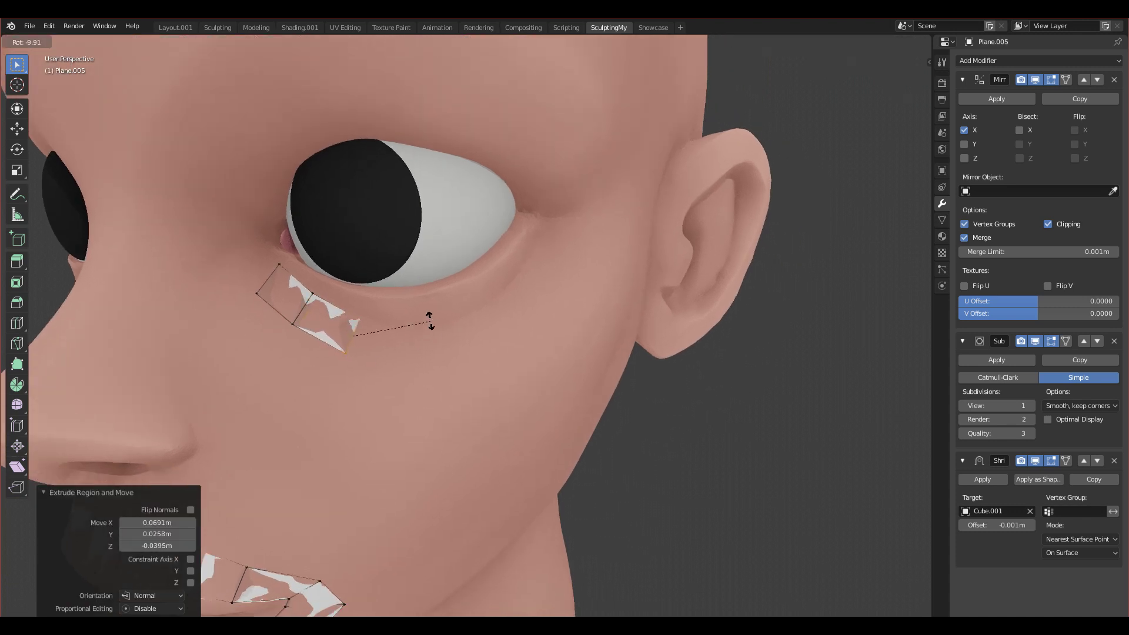
left_click(420, 312)
key("g")
left_click(422, 332)
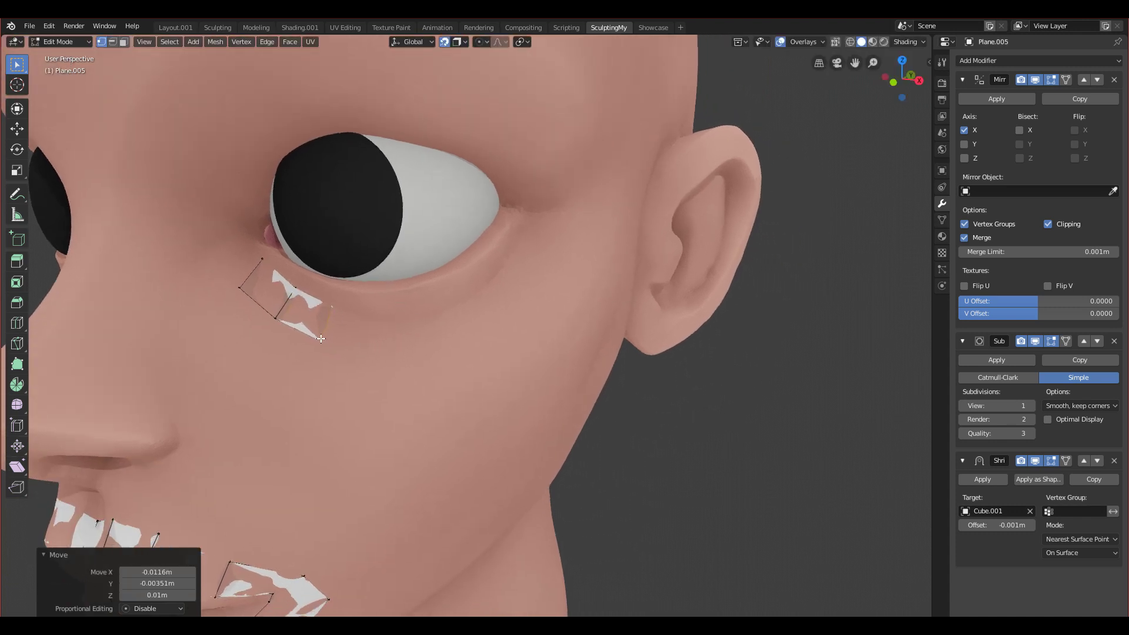
- Extrude the eye strip's end edge outward beneath the lower eyelid and rotate it by -17° to follow the lid
middle_click_drag(321, 339, 285, 330, "shift")
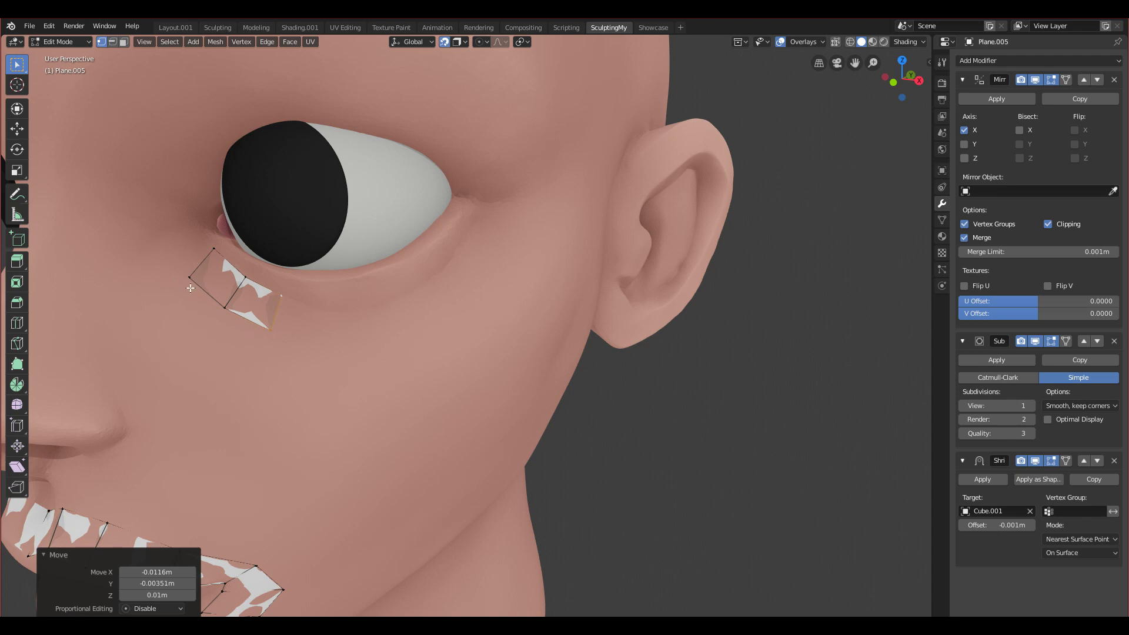
key("e")
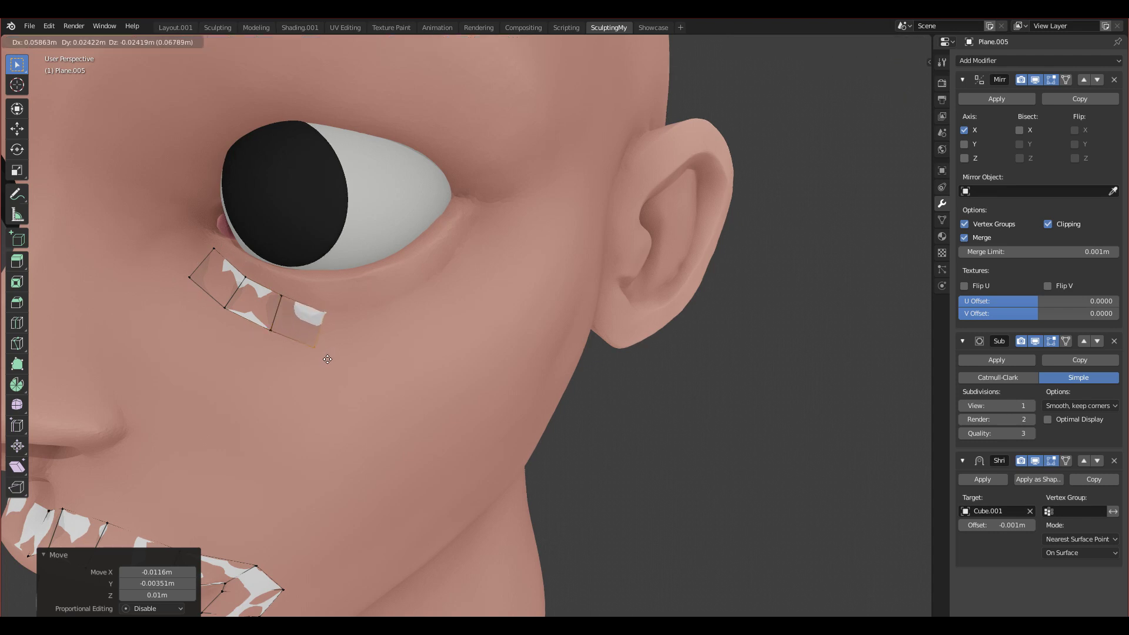
left_click(327, 358)
key("r")
left_click(372, 300)
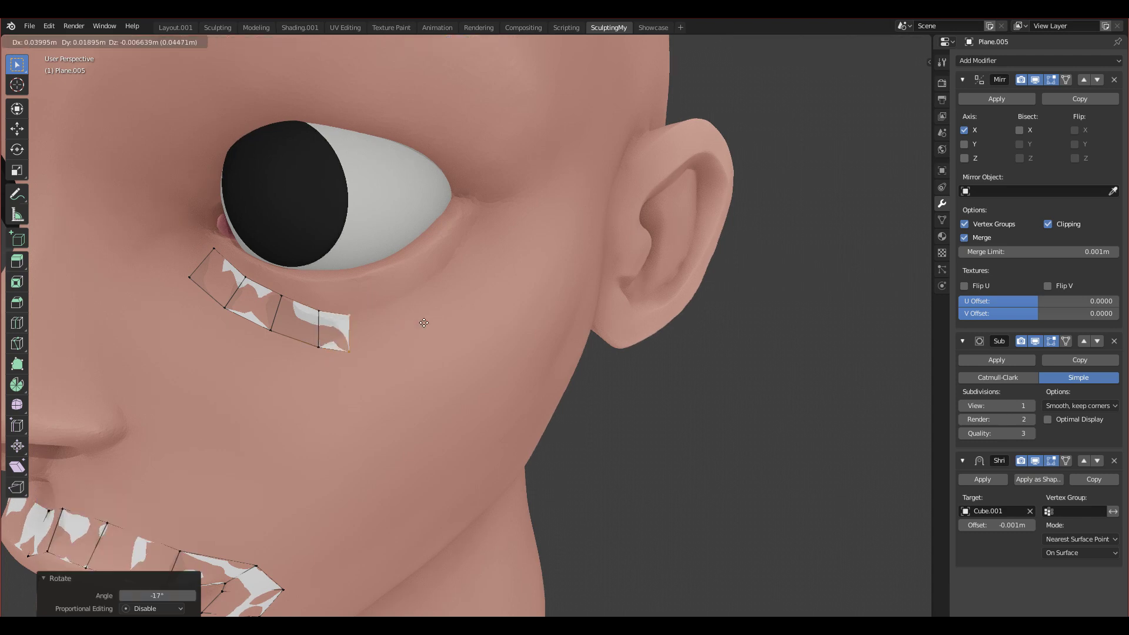
- Extrude the end edge further outward under the eye, rotate it by -15.3°, and nudge it about 0.01 m back inward
key("e")
left_click(441, 311)
key("r")
left_click(435, 292)
middle_click_drag(435, 293, 267, 327, "shift")
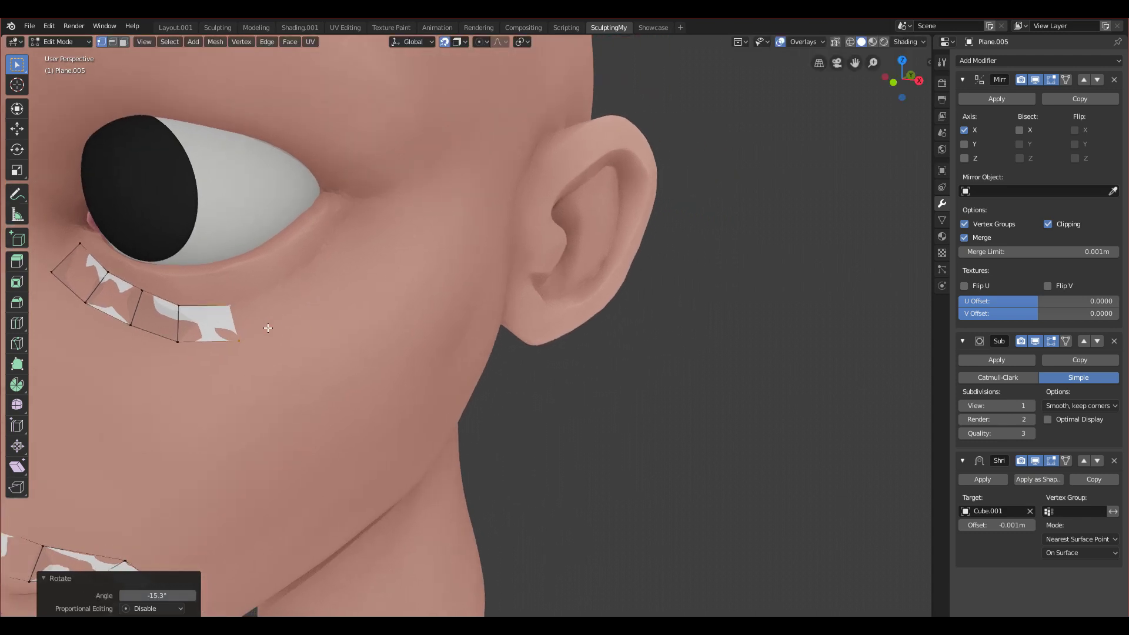
key("g")
left_click(257, 330)
- Extrude the end edge outward and slightly up along the lower lid, rotate it, and scale it by 1.116
key("e")
left_click(296, 321)
key("e")
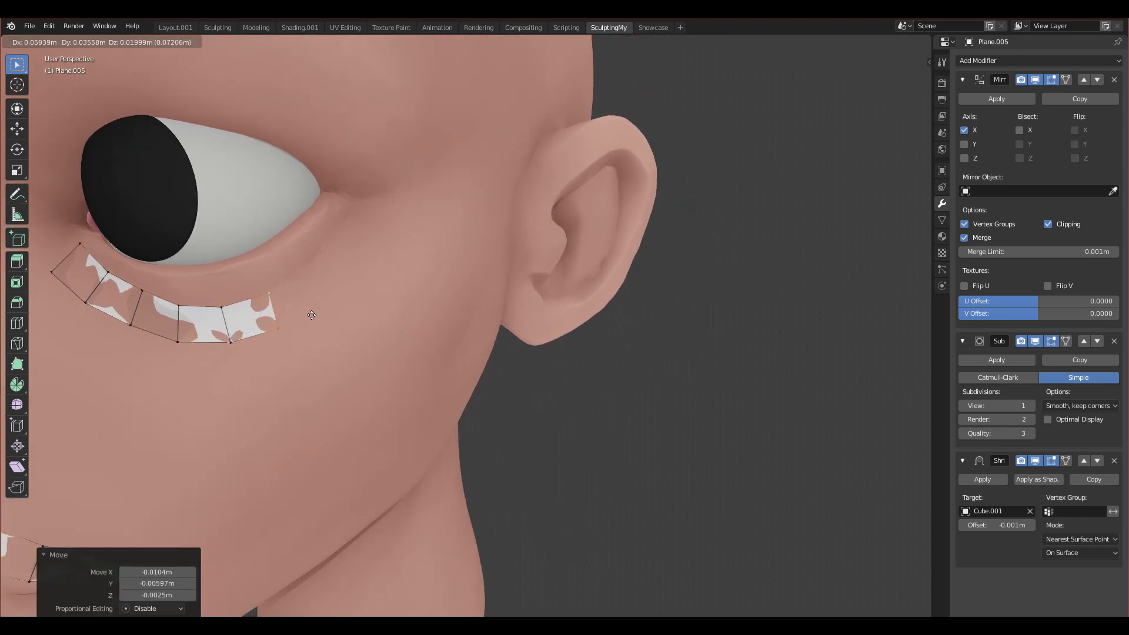
left_click(305, 320)
key("r")
left_click(308, 289)
key("s")
left_click(320, 298)
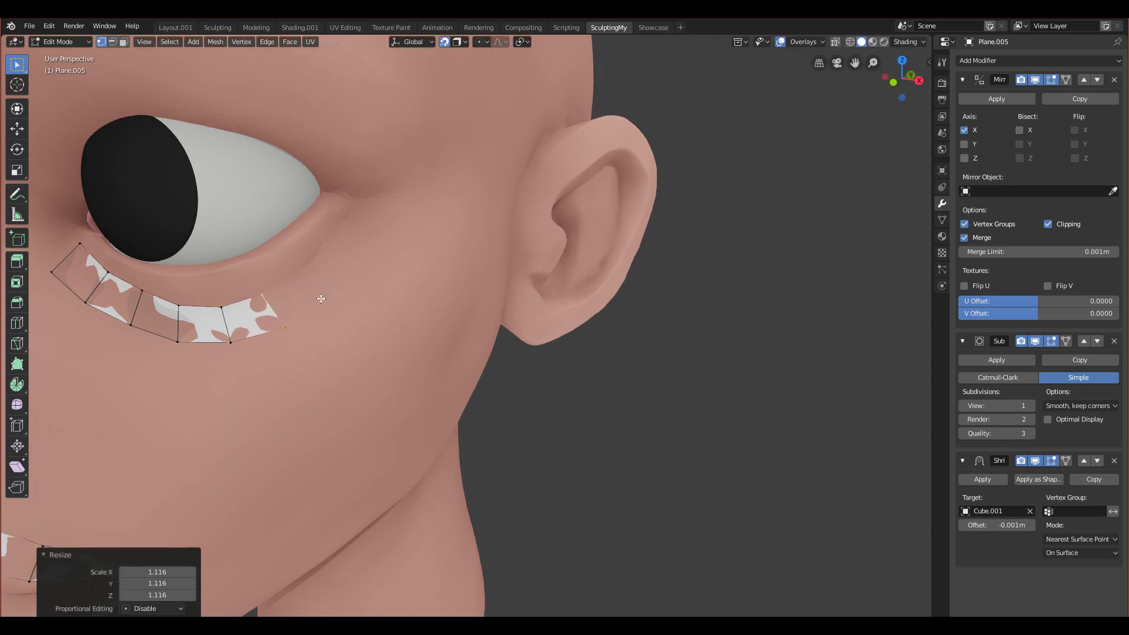
- Extrude the end edge about 0.06 m outward and 0.037 m up, then extrude again toward the outer eye corner and rotate by -27.1°
middle_click_drag(319, 297, 212, 336, "shift")
key("e")
left_click(256, 308)
key("e")
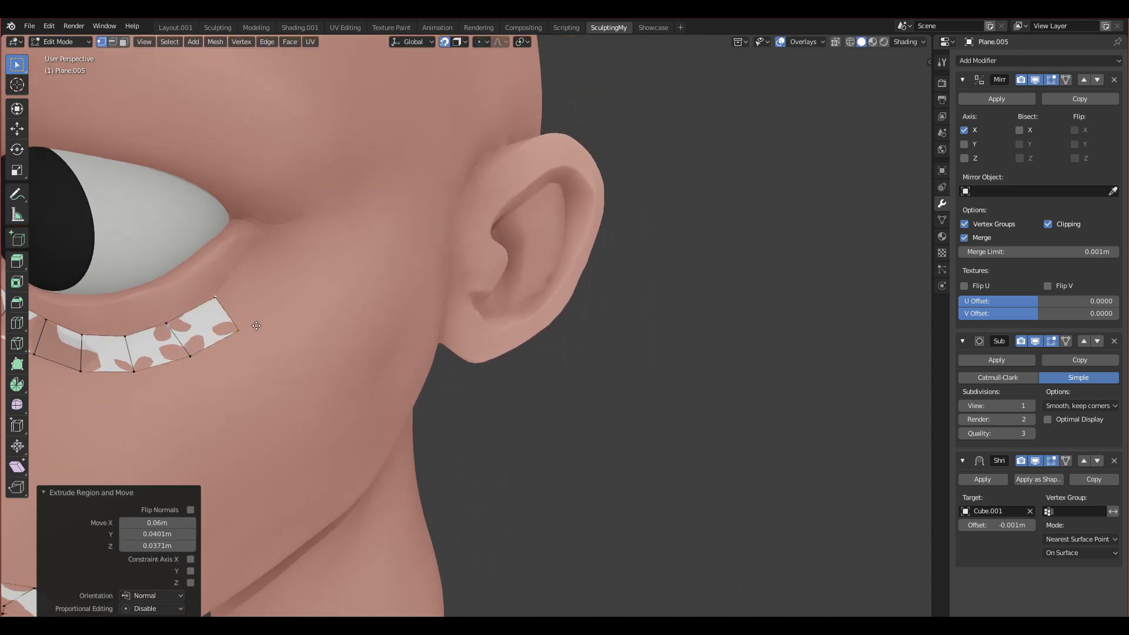
left_click(325, 282)
key("r")
left_click(316, 252)
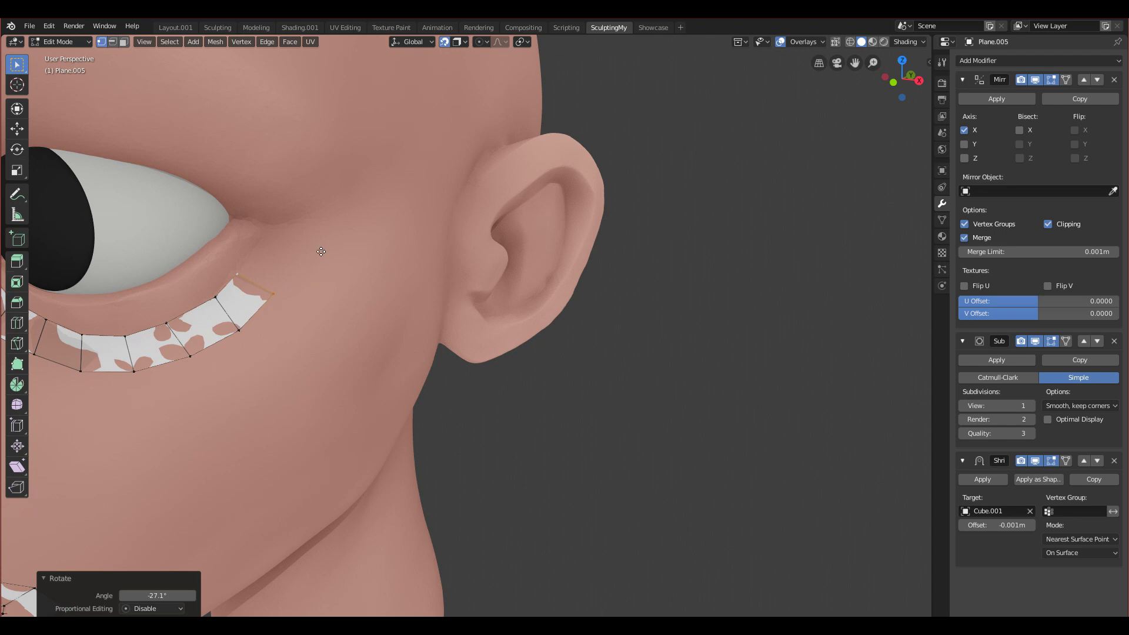
- Extrude the strip's end edge upward just below the outer eye corner and rotate it by -19.4°
key("e")
left_click(342, 221)
key("r")
left_click(344, 206)
- Extrude the end edge about 0.036 m up beside the outer eye corner, rotate it, scale it by 1.184, and adjust its position
middle_click_drag(231, 321, 266, 238)
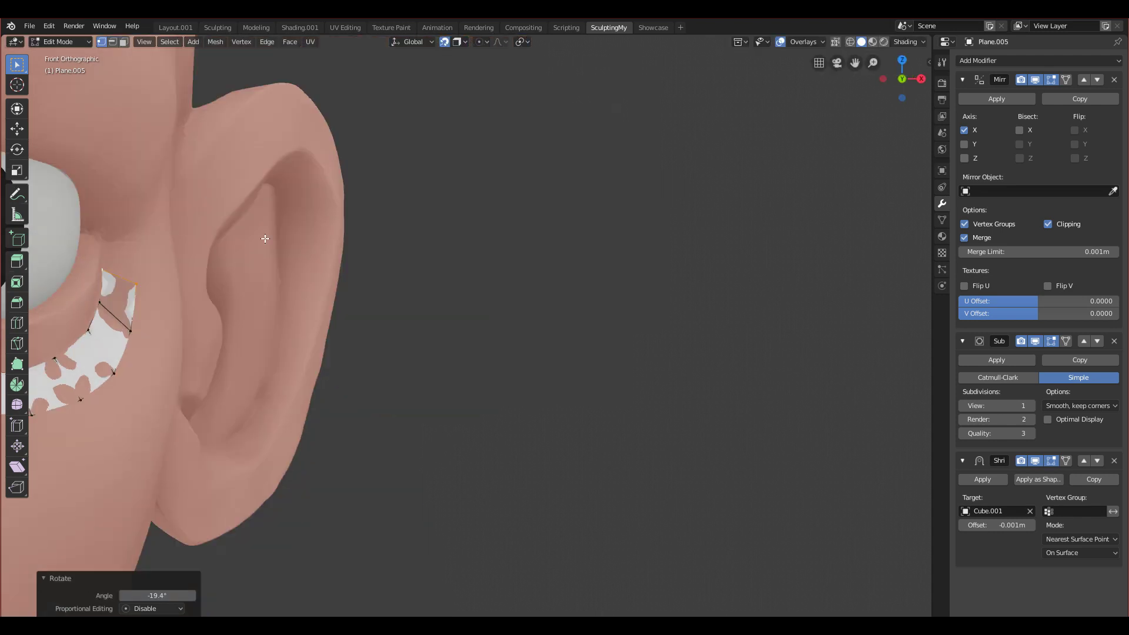
middle_click_drag(345, 254, 235, 353)
middle_click_drag(235, 353, 338, 347, "shift")
scroll(423, 344, "up", 2)
key("e")
left_click(373, 298)
key("r")
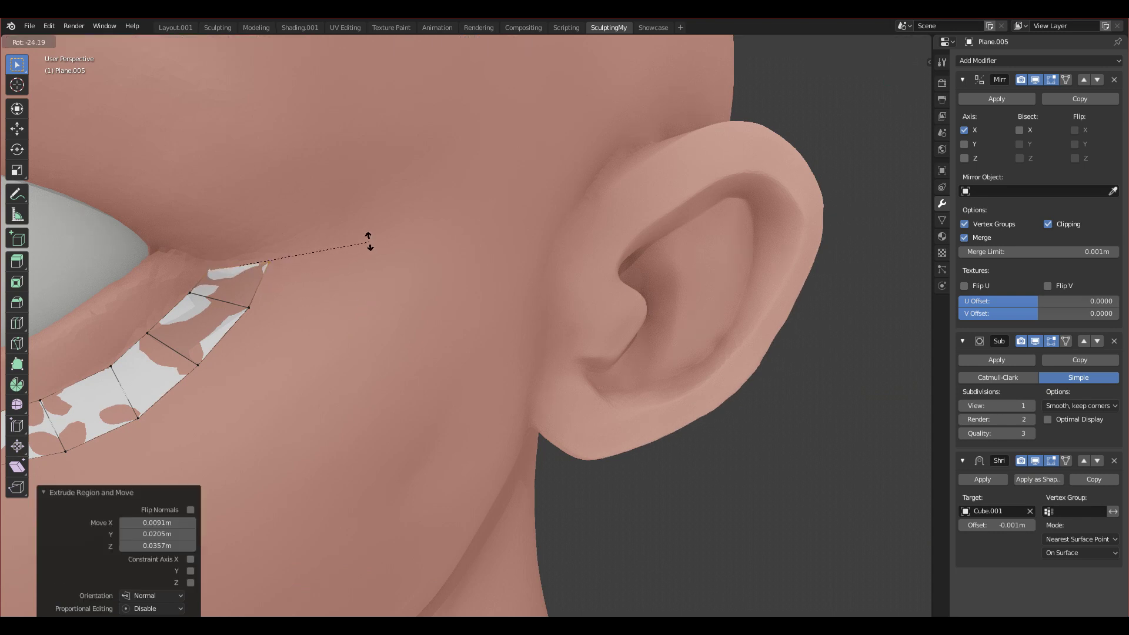
left_click(368, 238)
key("g")
left_click(367, 226)
key("s")
left_click(388, 225)
key("g")
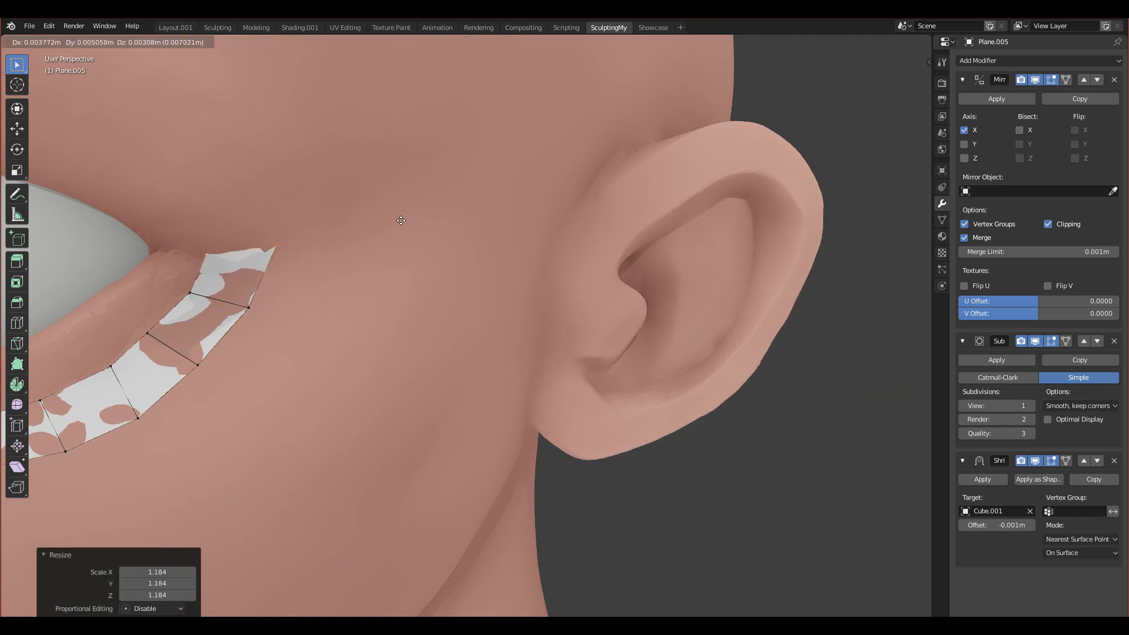
left_click(388, 249)
- Extrude the end edge up past the outer eye corner and rotate it by -30.4°
middle_click_drag(114, 228, 197, 201, "alt")
scroll(354, 284, "down", 5)
middle_click_drag(354, 284, 221, 288)
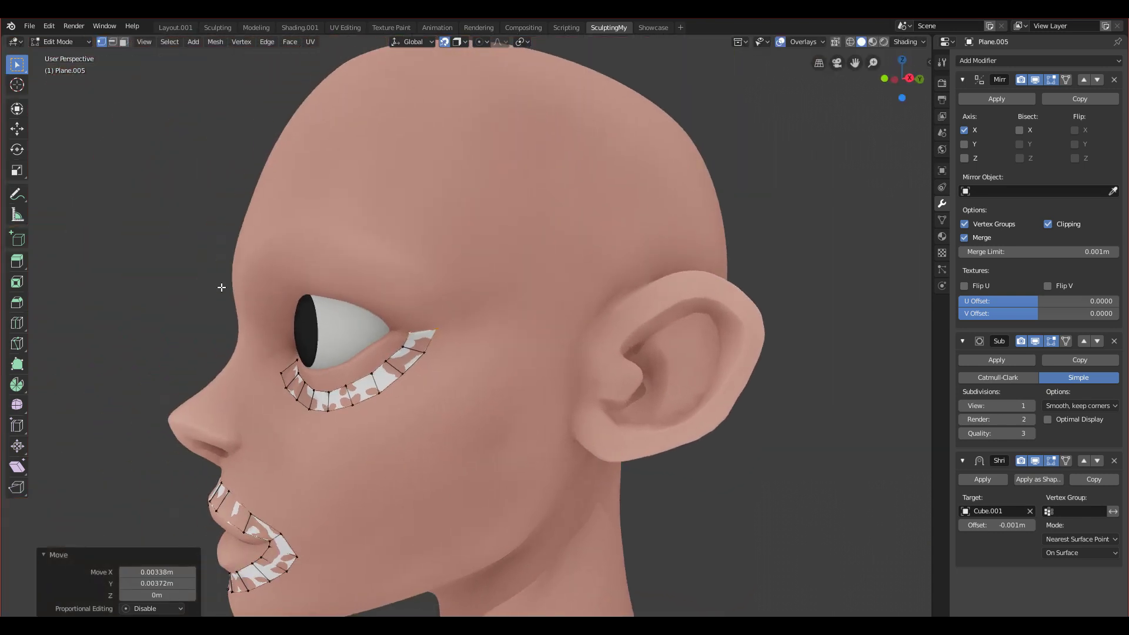
key("e")
left_click(361, 255)
key("r")
left_click(409, 250)
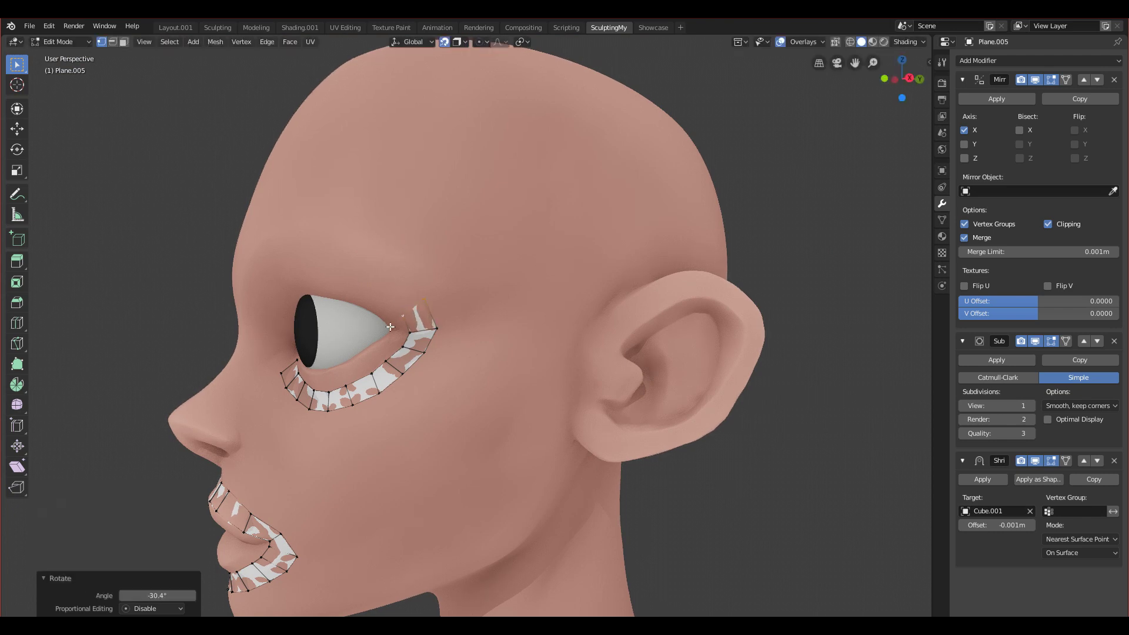
- Extrude the end edge up and inward above the outer eye corner and rotate it by -28.7°
scroll(438, 293, "up", 4)
key("e")
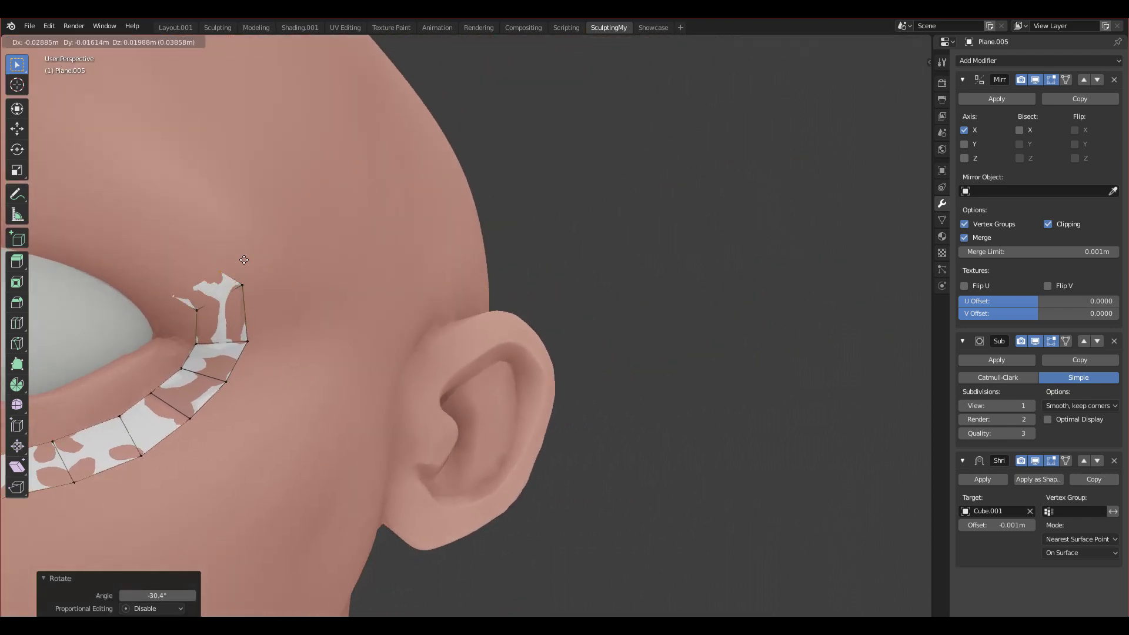
left_click(238, 243)
key("r")
left_click(244, 199)
scroll(242, 218, "down", 1)
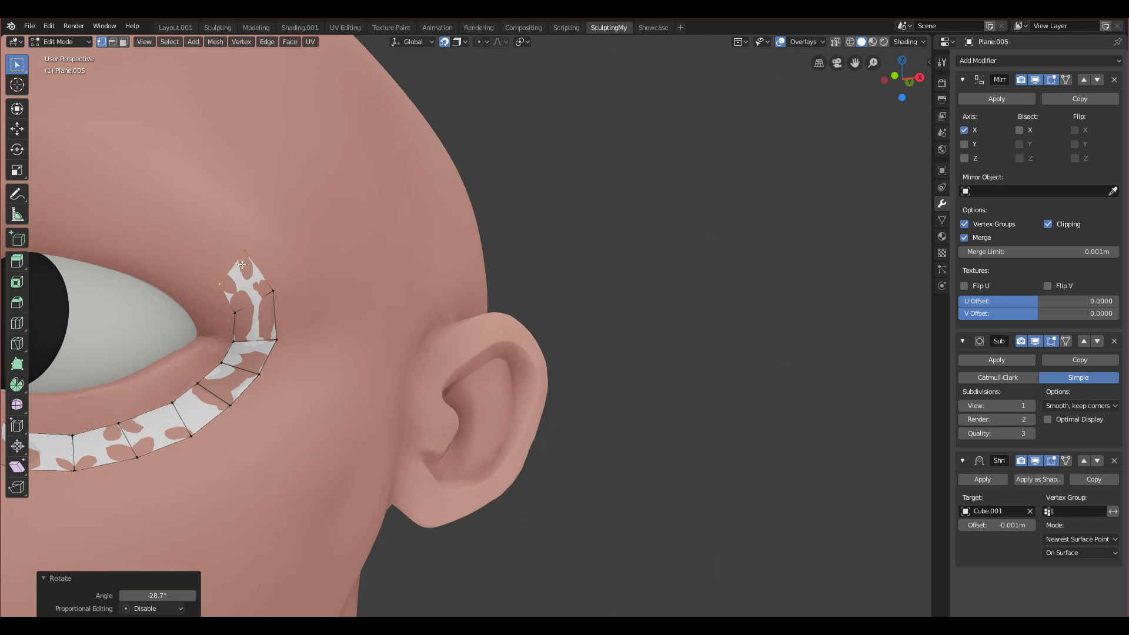
- Extrude the end edge about 0.052 m inward and 0.04 m up above the outer upper eyelid, and rotate it to follow the lid
middle_click_drag(253, 279, 443, 343, "shift")
key("e")
left_click(383, 297)
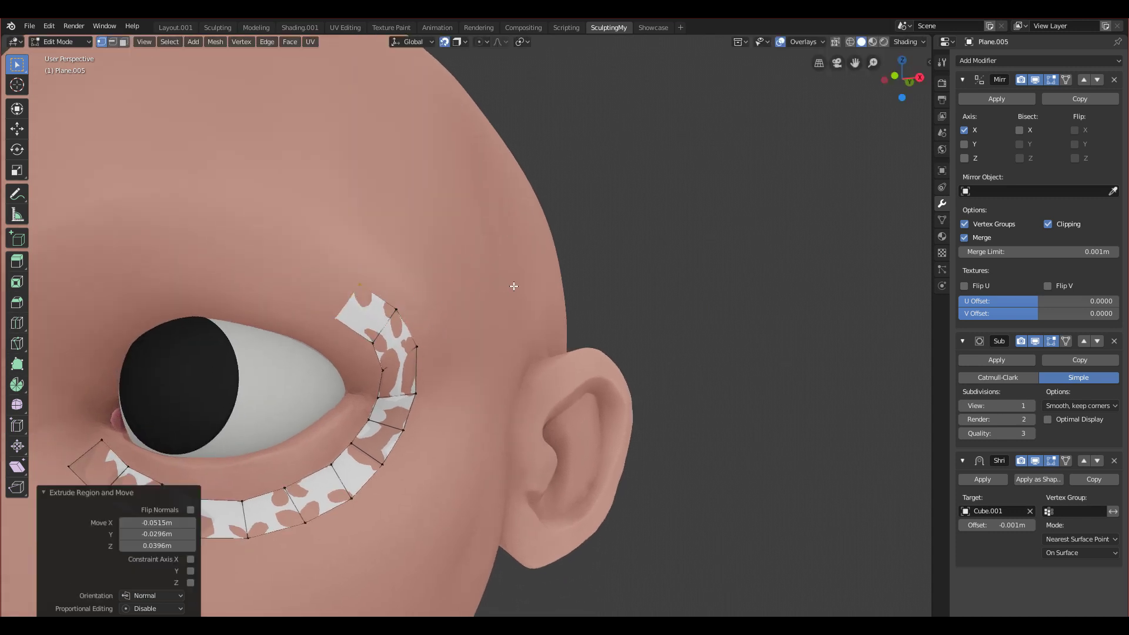
key("r")
left_click(441, 261)
- Extrude the end edge about 0.063 m inward and 0.024 m up over the upper eyelid and rotate it by -16.8°
key("e")
key("Escape")
key("ctrl+z")
key("r")
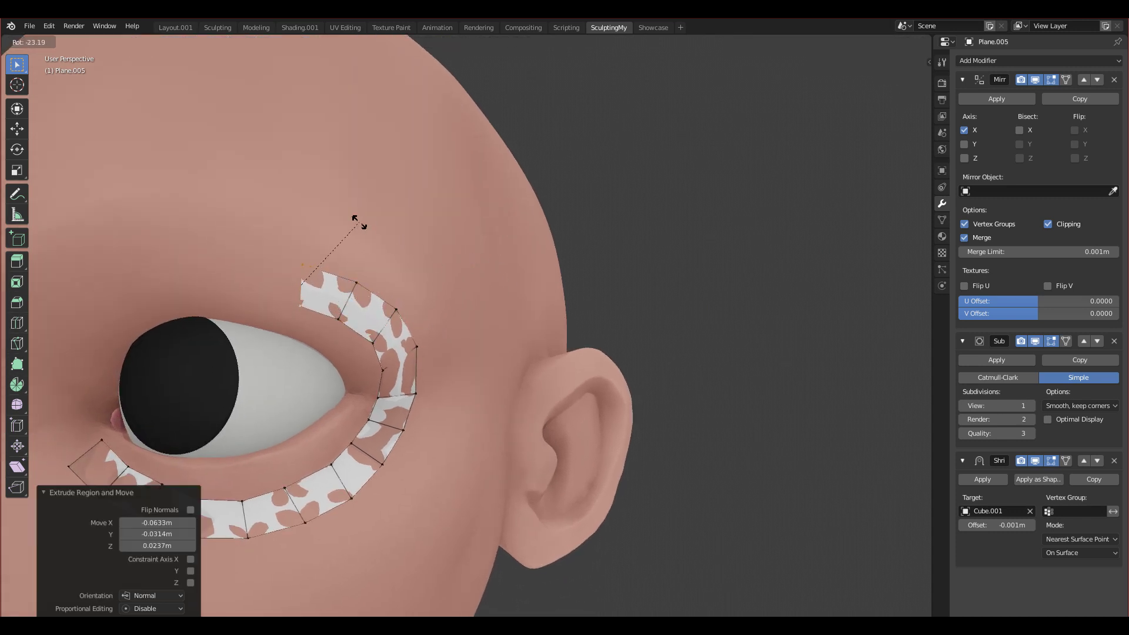
left_click(370, 225)
- Extrude the end edge further inward above the upper eyelid and rotate it by -7.79°
middle_click_drag(385, 279, 455, 314, "shift")
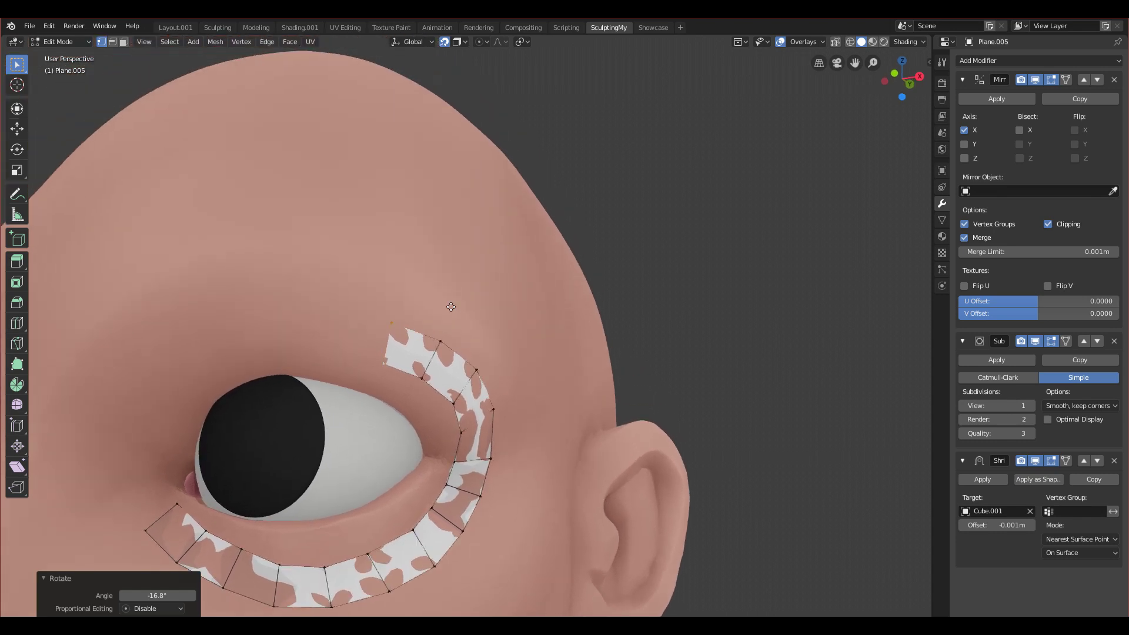
key("e")
key("Escape")
key("ctrl+z")
key("r")
left_click(411, 272)
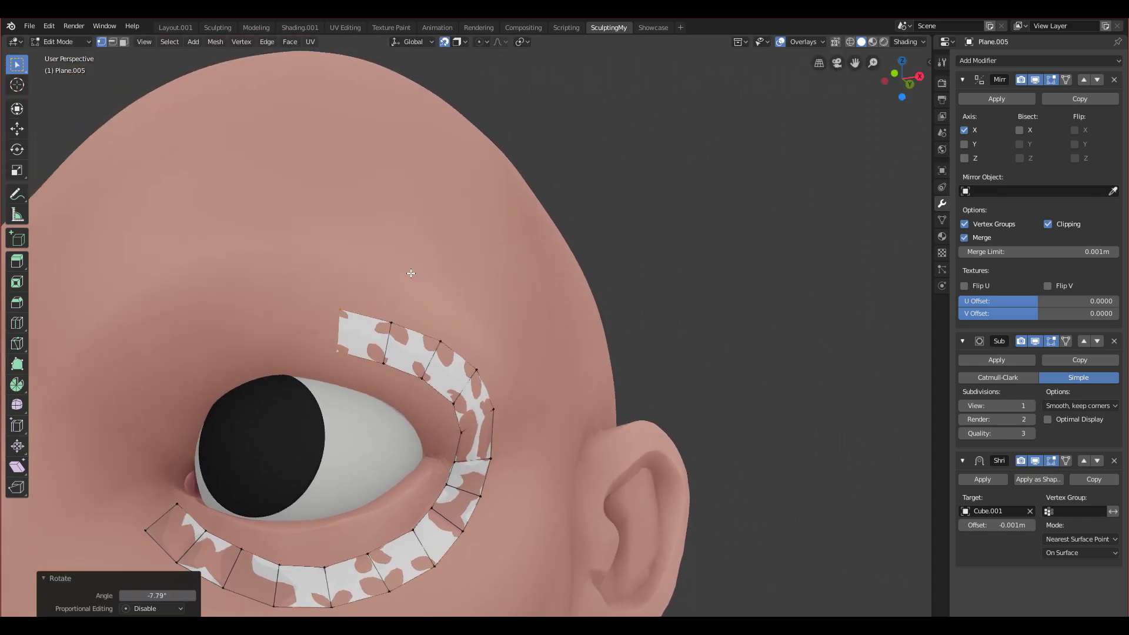
- Extrude the upper strip's end edge about 0.073 m inward and 0.032 m forward above the middle of the eye
key("g")
left_click(351, 274)
middle_click_drag(333, 329, 356, 323)
scroll(355, 322, "down", 3)
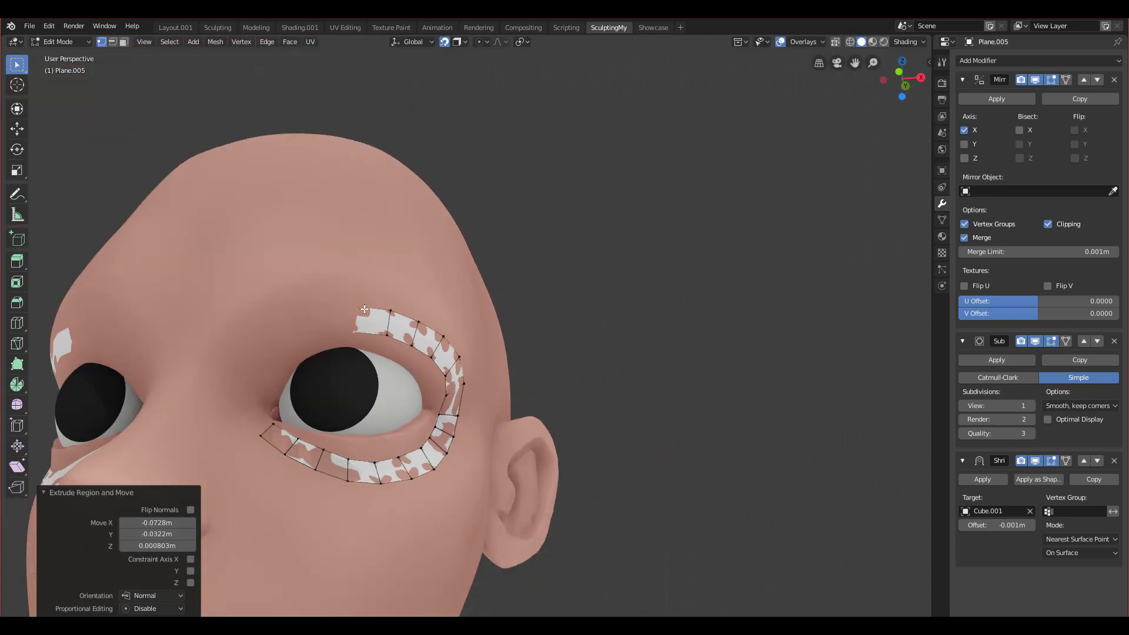
scroll(384, 314, "up", 3)
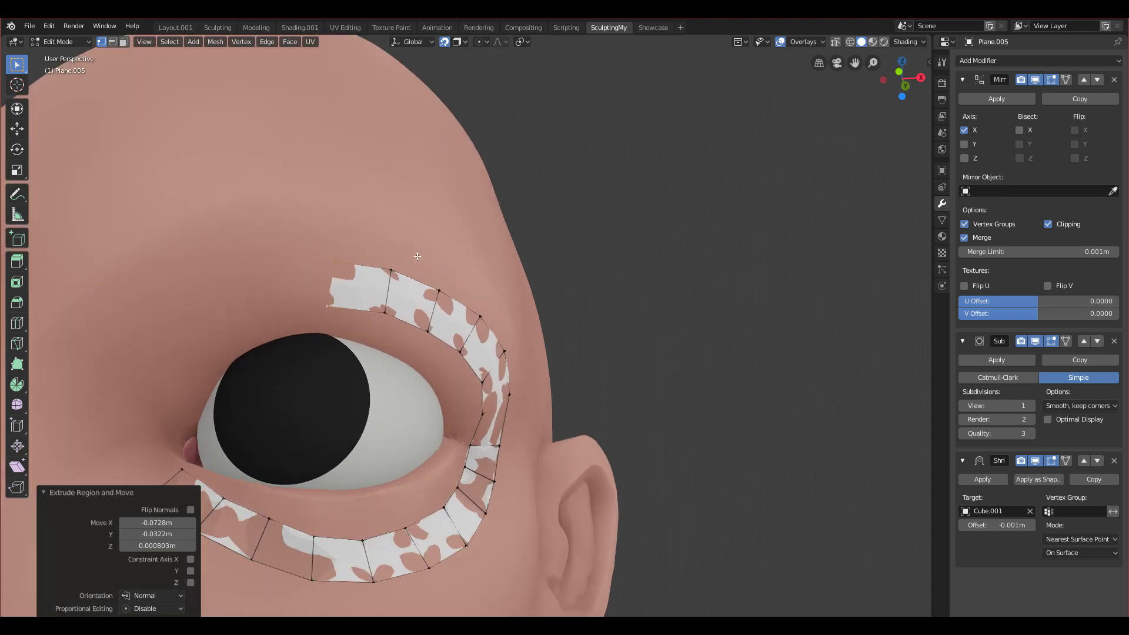
- Extrude the end edge twice along the inner upper eyelid, rotating each new edge to follow the lid, the second by -32.6°
key("e")
left_click(347, 256)
key("r")
left_click(317, 258)
middle_click_drag(321, 281, 406, 237, "shift")
key("e")
left_click(351, 267)
key("r")
left_click(348, 238)
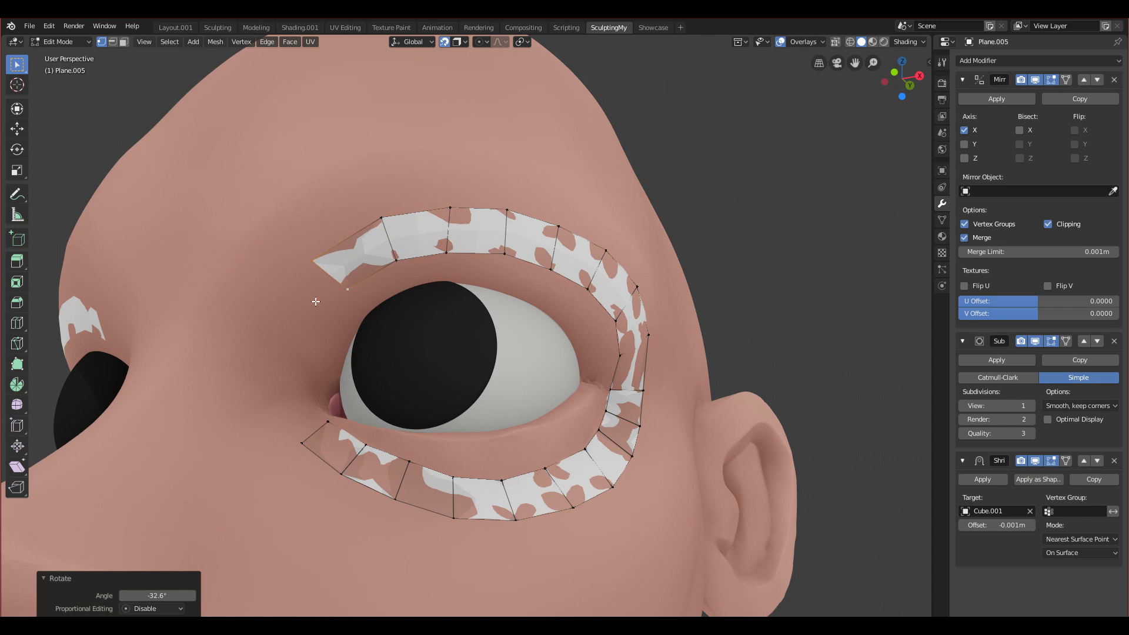
- Extrude the upper strip's end about 0.044 m inward and 0.055 m down toward the inner eye corner, and nudge it slightly down
middle_click_drag(316, 301, 324, 241)
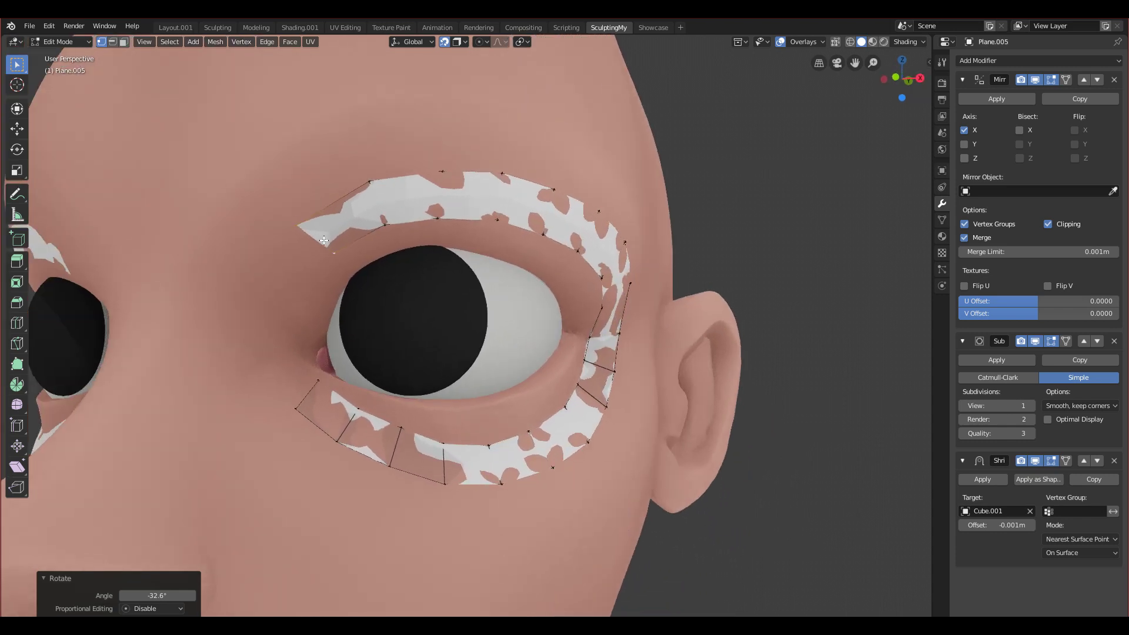
key("e")
left_click(288, 286)
scroll(291, 328, "down", 2)
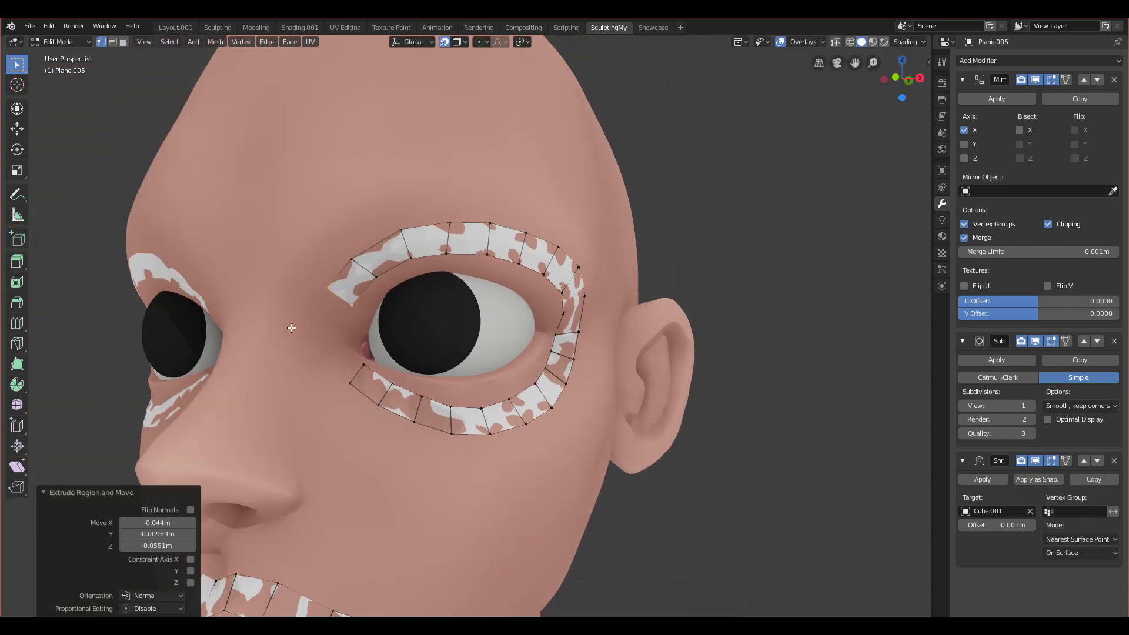
key("KP_1")
scroll(366, 341, "up", 3)
middle_click_drag(318, 399, 288, 399)
left_click(289, 398)
key("g")
left_click(288, 399)
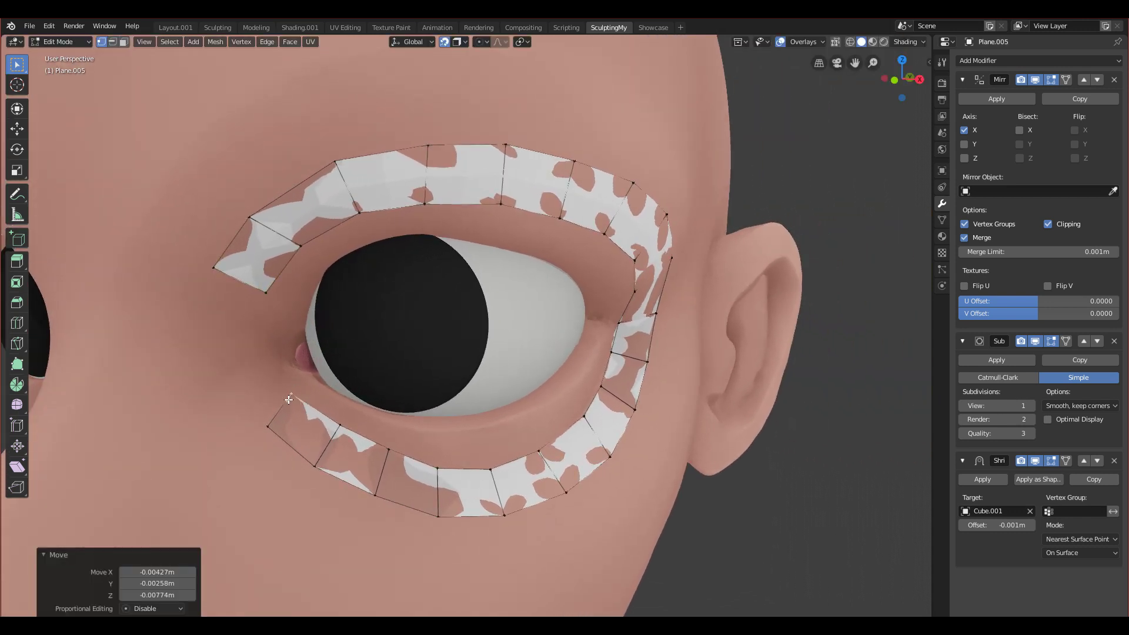
- Extrude the lower strip's inner end edge up toward the inner eye corner, rotate it, and move it about 0.013 m inward and 0.015 m up
left_click(274, 427)
left_click(290, 394, "shift")
key("e")
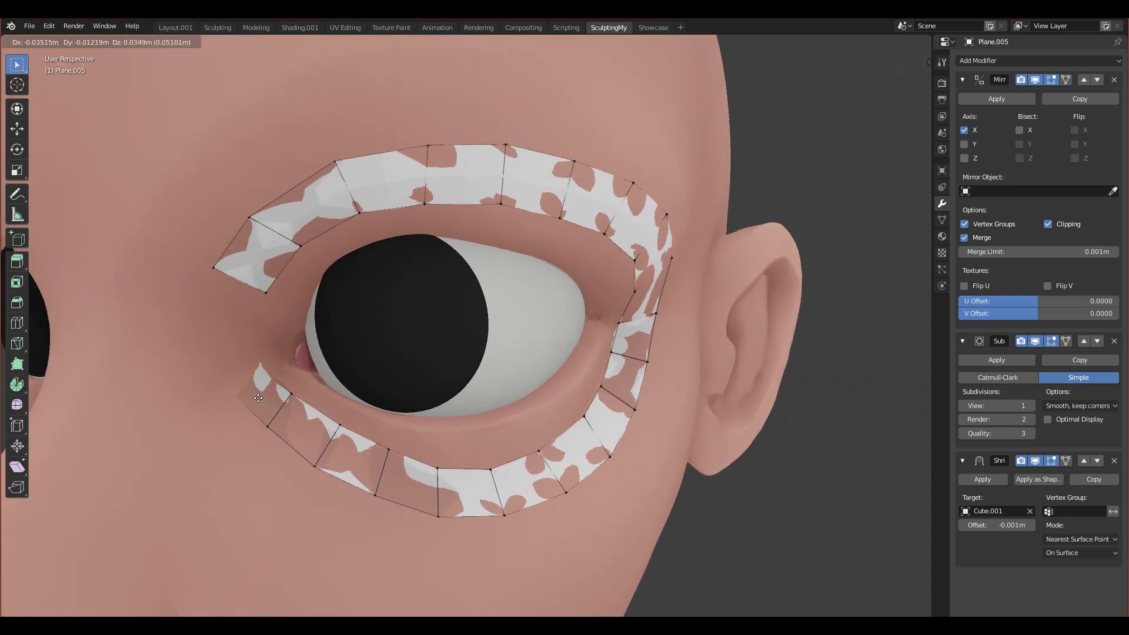
left_click(260, 364)
key("r")
left_click(349, 393)
key("g")
left_click(331, 372)
- Move the lower strip's inner end edge about 0.009 m up, rotate it slightly, and scale it by 1.261
key("e")
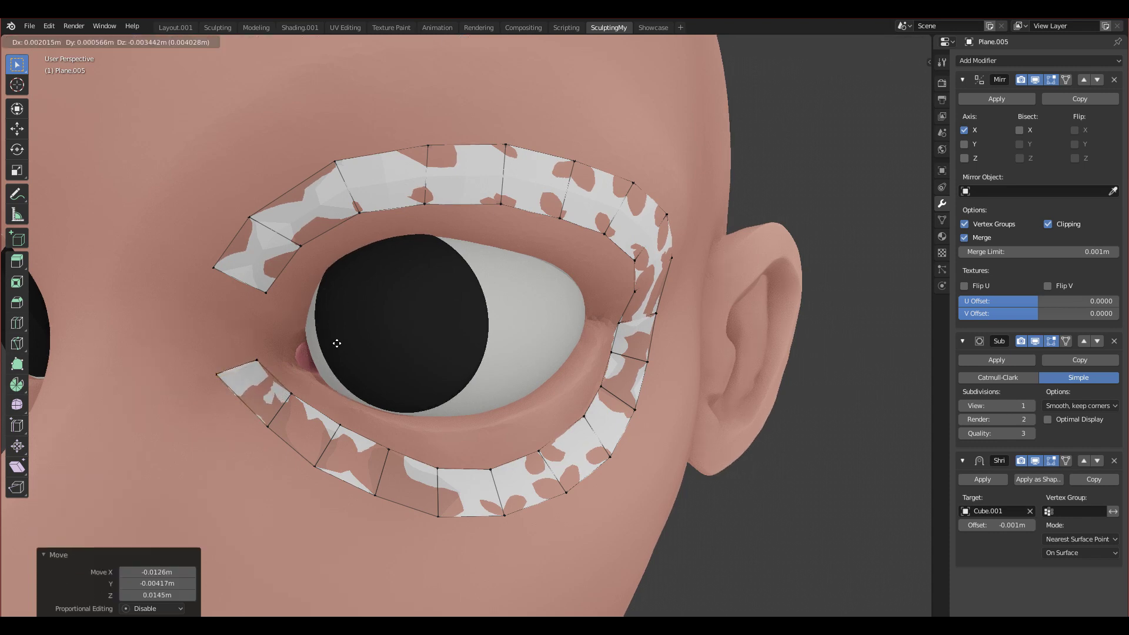
right_click(339, 352)
left_click(256, 357)
key("g")
left_click(300, 326)
key("r")
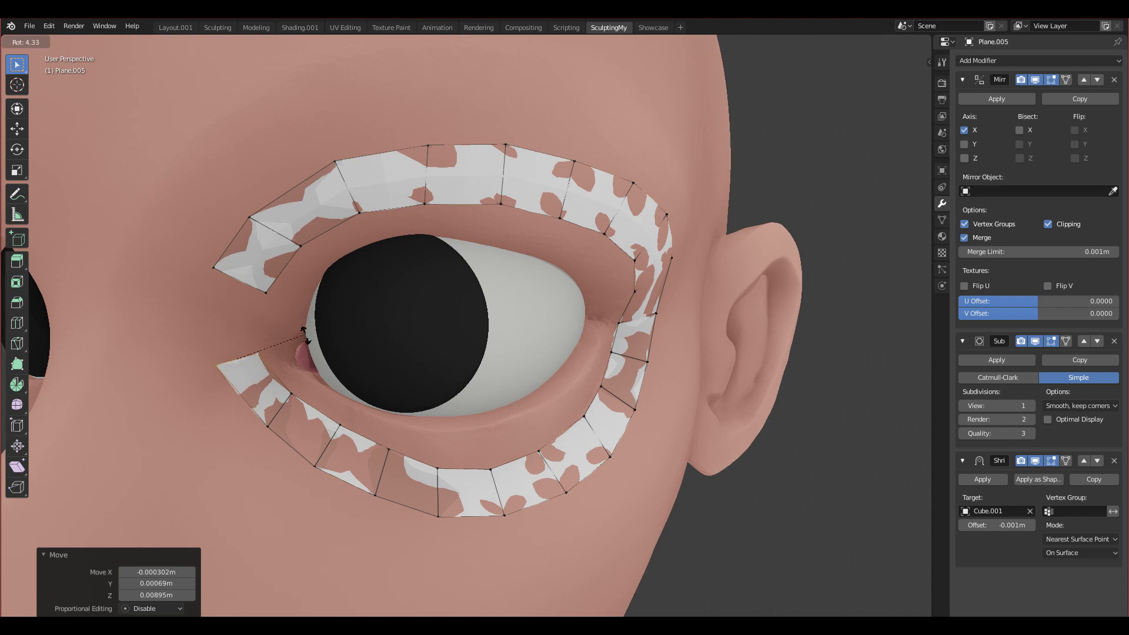
left_click(312, 351)
key("s")
left_click(334, 355)
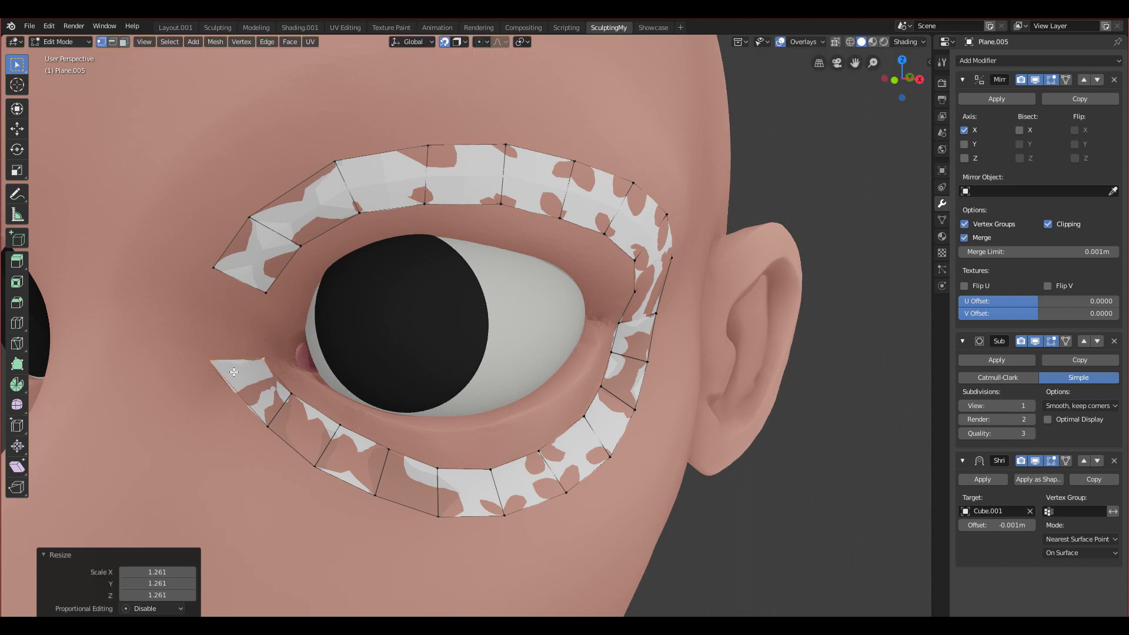
- Adjust the lower strip's end edge in front view and fill the gap between the two strip ends with a face
scroll(233, 372, "down", 2)
key("KP_1")
scroll(331, 333, "up", 2)
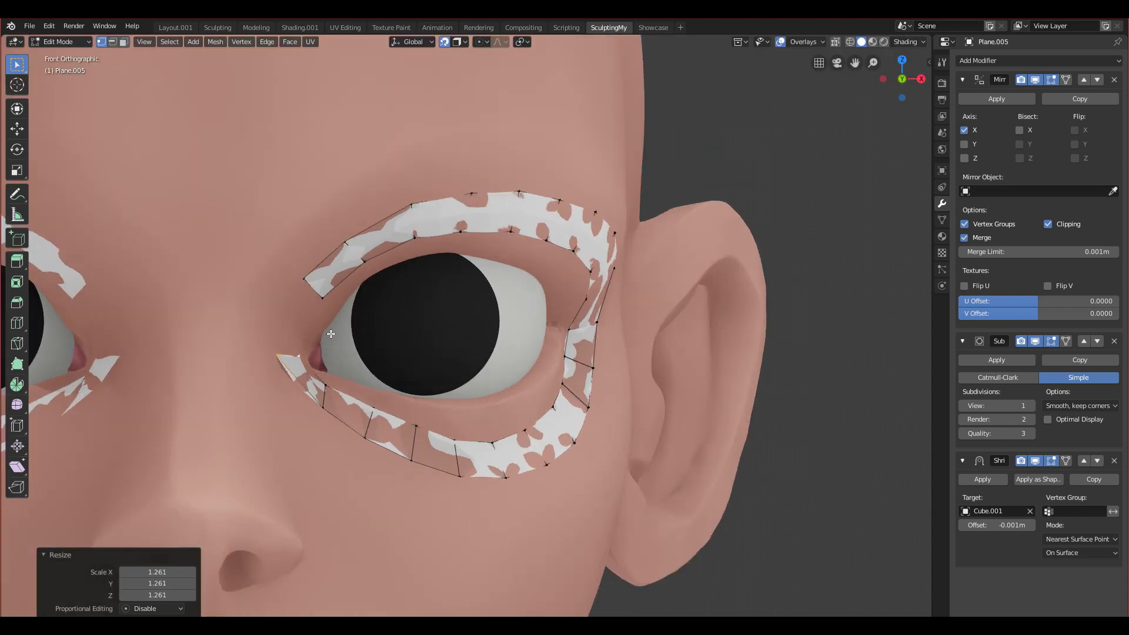
scroll(331, 336, "up", 2)
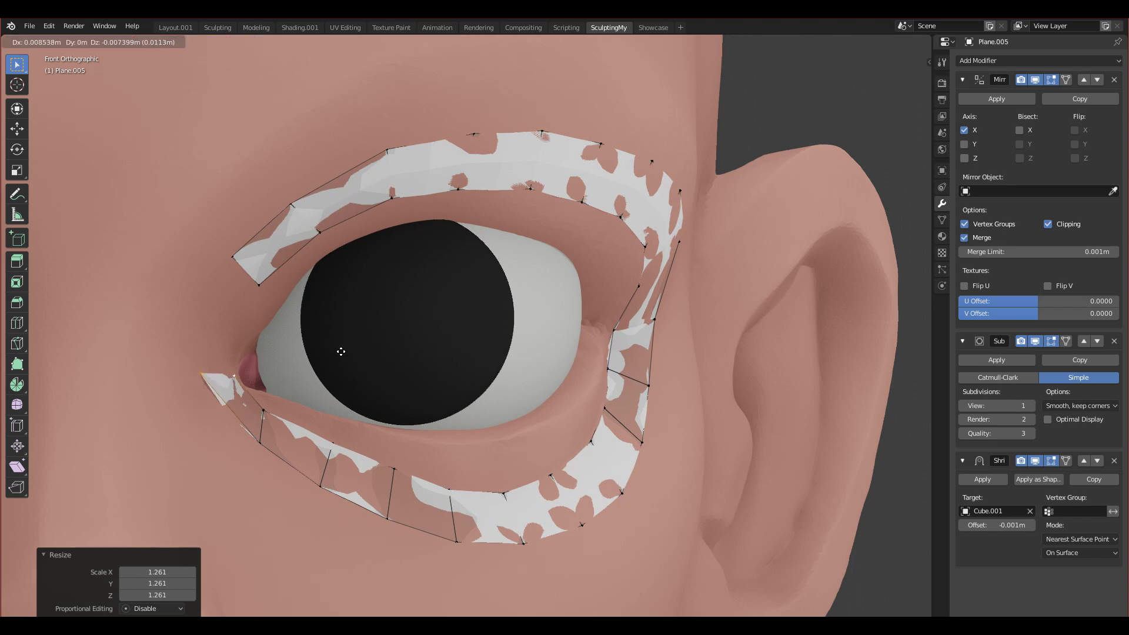
middle_click_drag(334, 343, 175, 244)
left_click(178, 235)
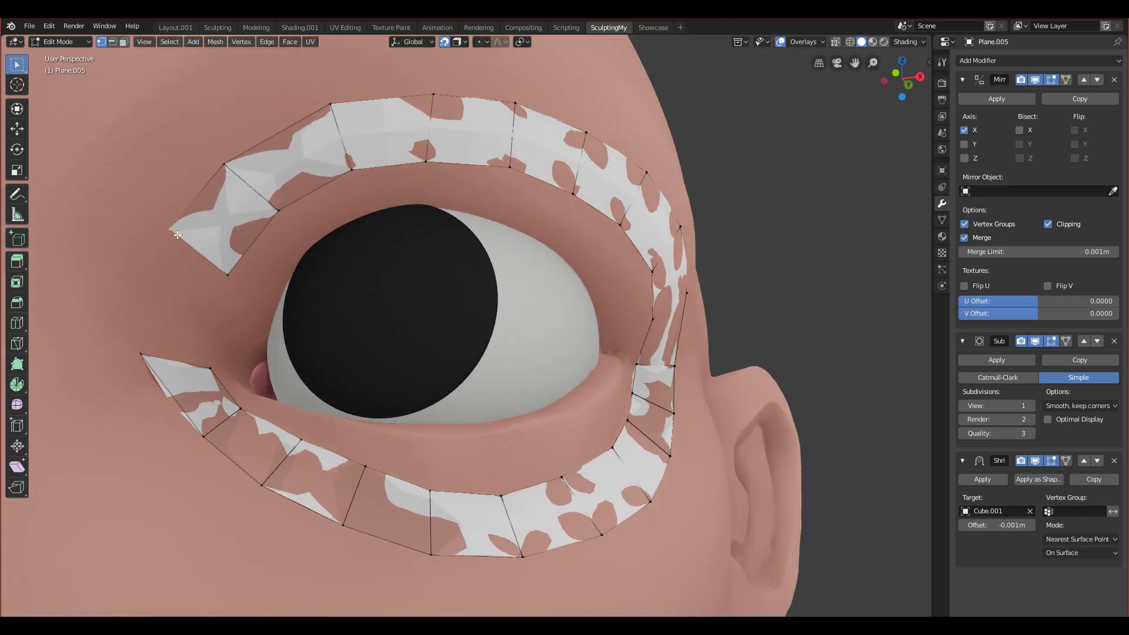
key("f")
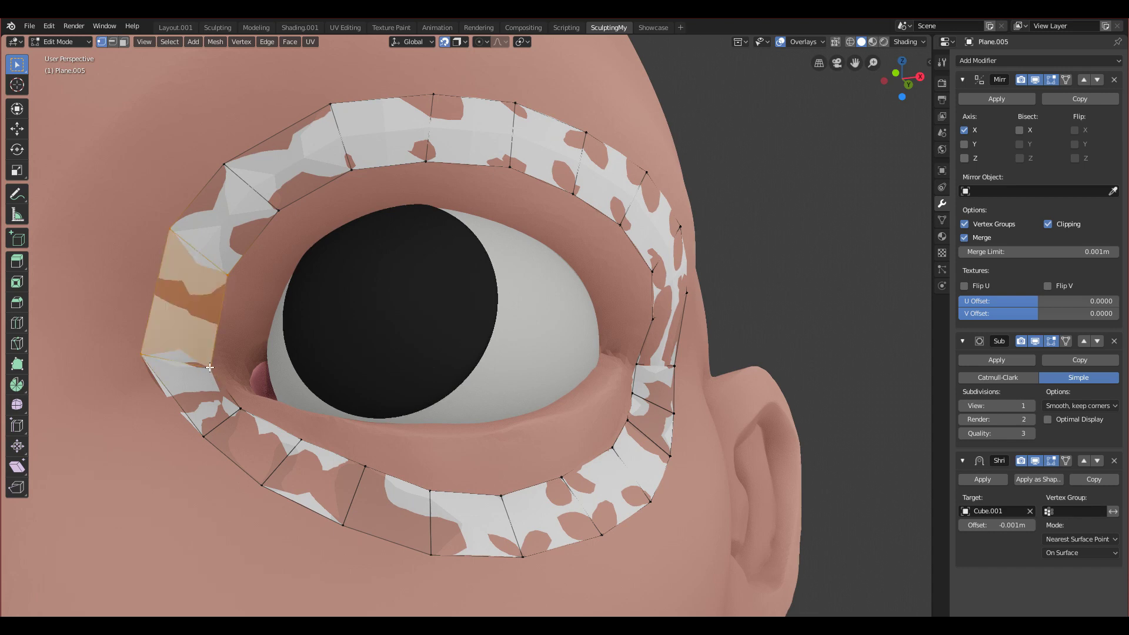
- Add one loop cut across the new face by the inner eye corner and move it about 0.007 m toward the nose
left_click(200, 322)
right_click(184, 301)
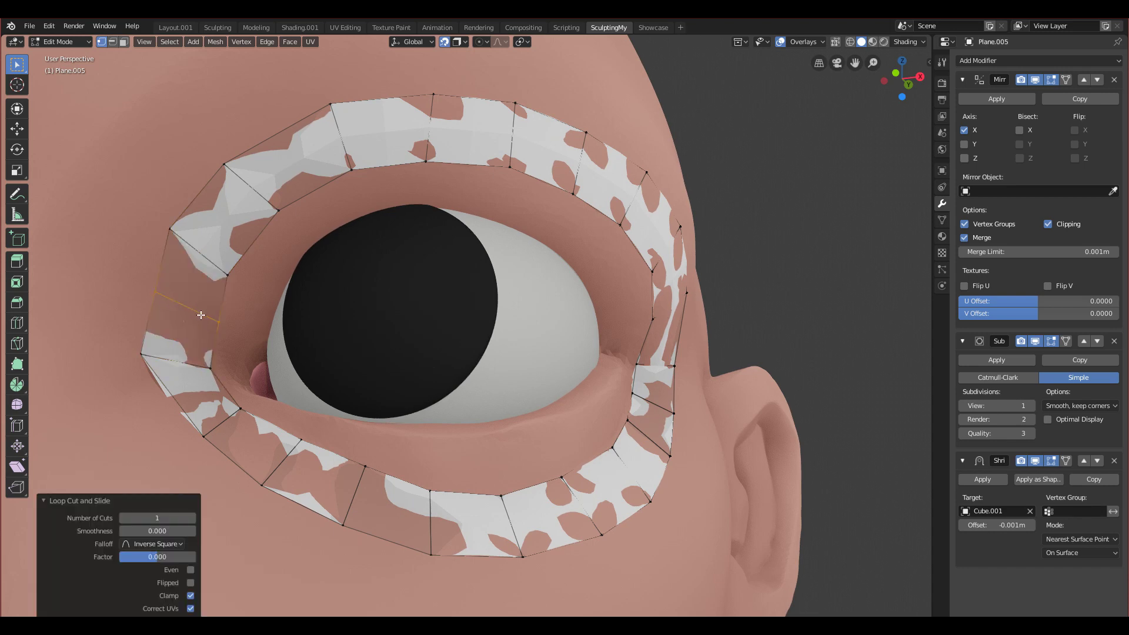
key("g")
left_click(189, 315)
scroll(139, 279, "down", 3)
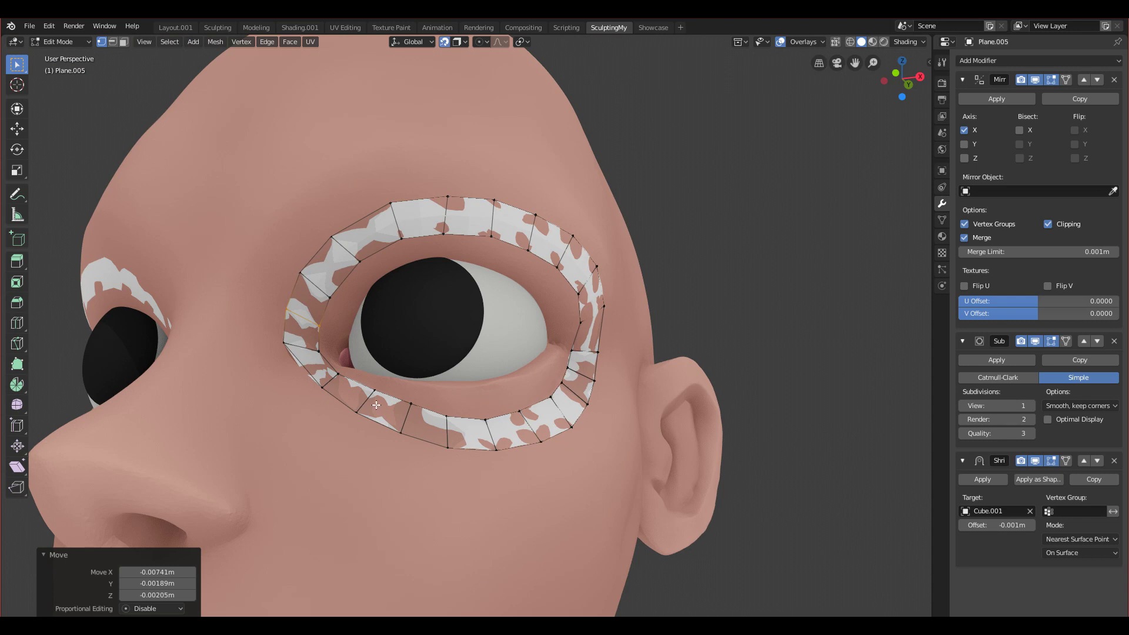
- Adjust the eye loop's vertices by the inner eye corner, moving the two outer-rim vertices down about 0.018 m and 0.016 m
middle_click_drag(376, 405, 322, 436)
left_click(309, 345)
key("g")
left_click(315, 355)
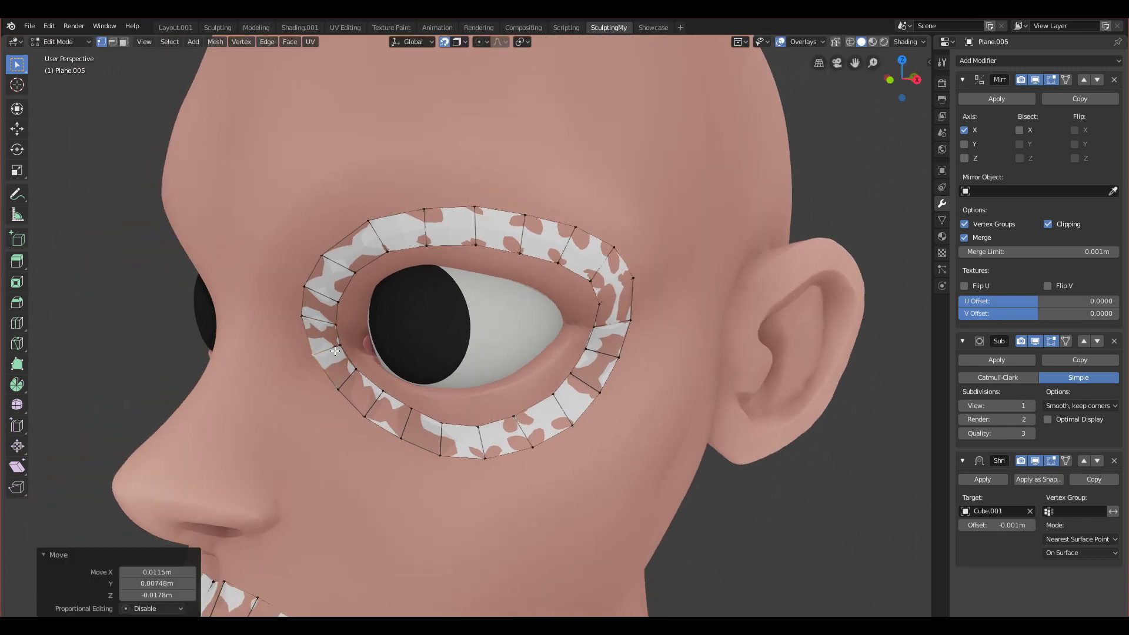
left_click(340, 345)
key("g")
left_click(338, 351)
key("g")
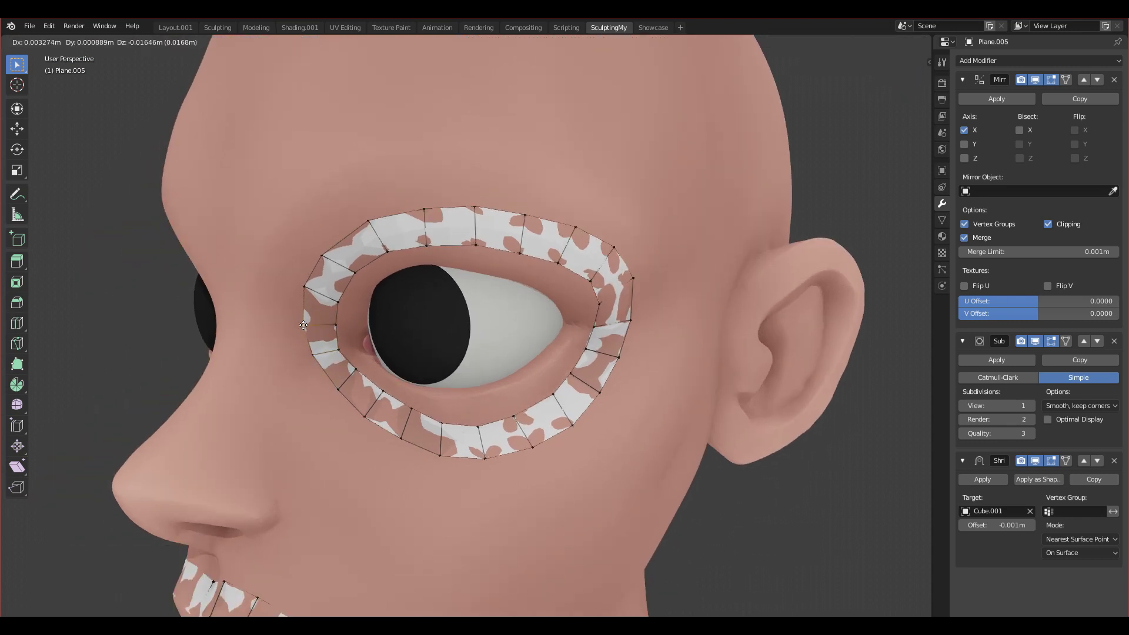
left_click(301, 317)
- In front view, move the eye loop's cross edge above the inner corner about 0.01 m outward and 0.007 m up, and fine-tune it
key("KP_1")
key("KP_1")
scroll(401, 235, "up", 2)
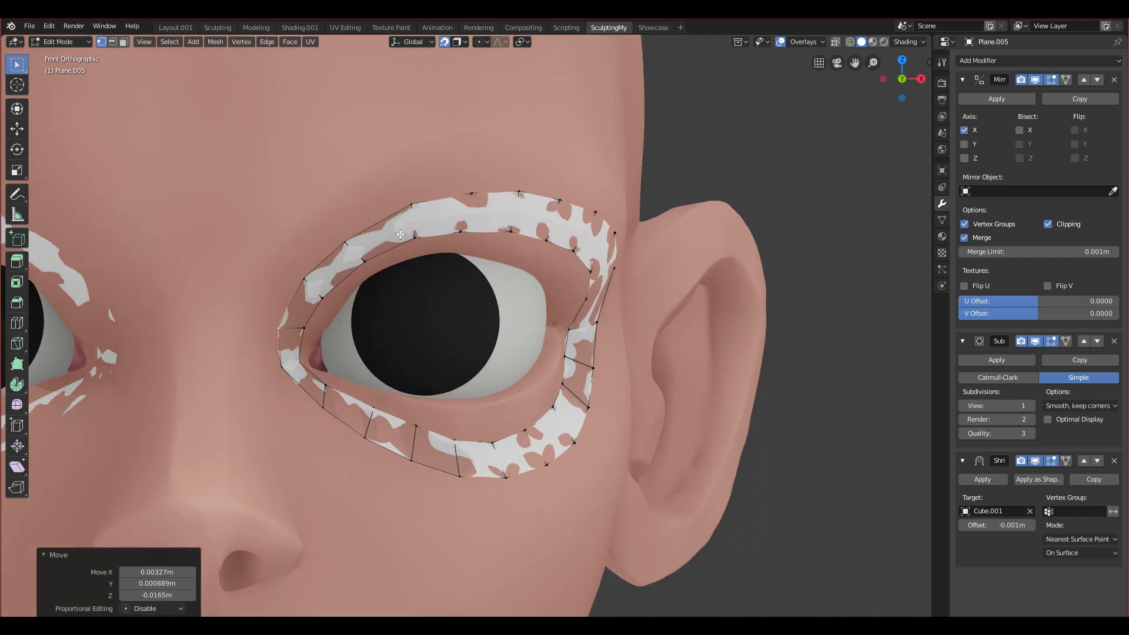
left_click(347, 241)
left_click(364, 260, "shift")
key("g")
left_click(372, 256)
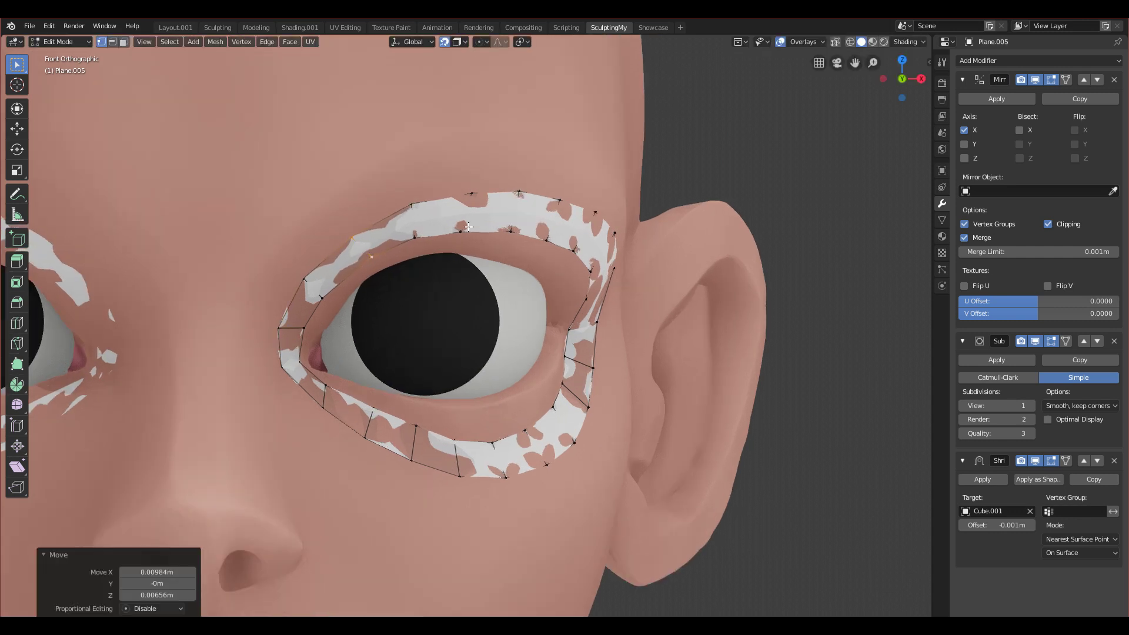
key("g")
left_click(373, 263)
- Shift the eye loop's next cross edge toward the inner corner, and move the outer-rim vertex below the corner about 0.012 m noseward and 0.006 m up
left_click(305, 278)
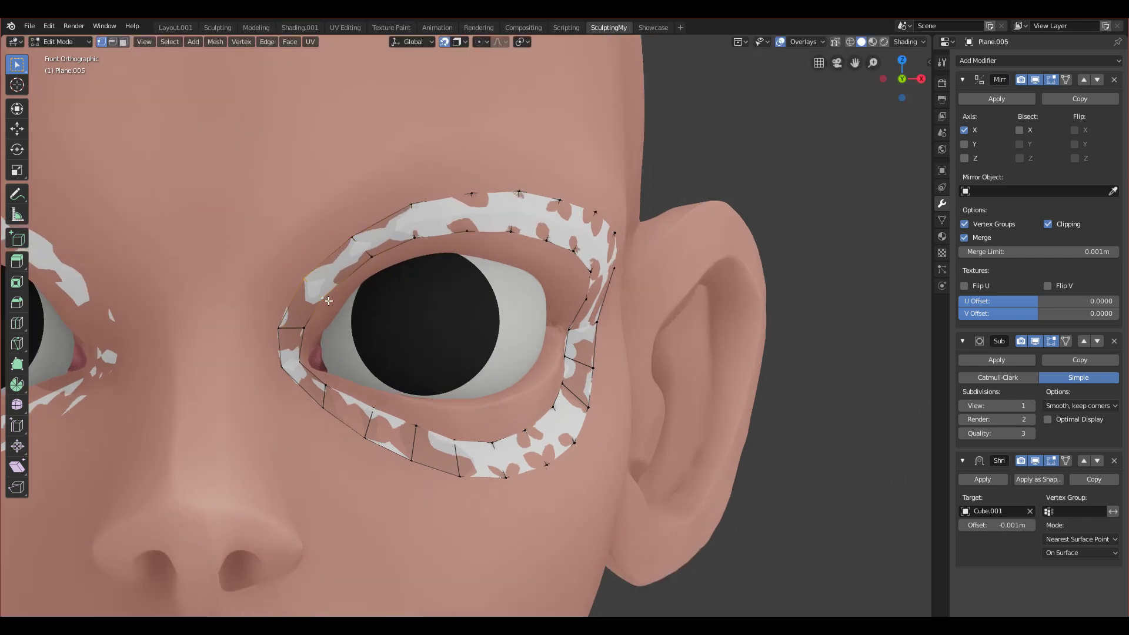
key("g")
left_click(343, 323)
left_click(323, 408)
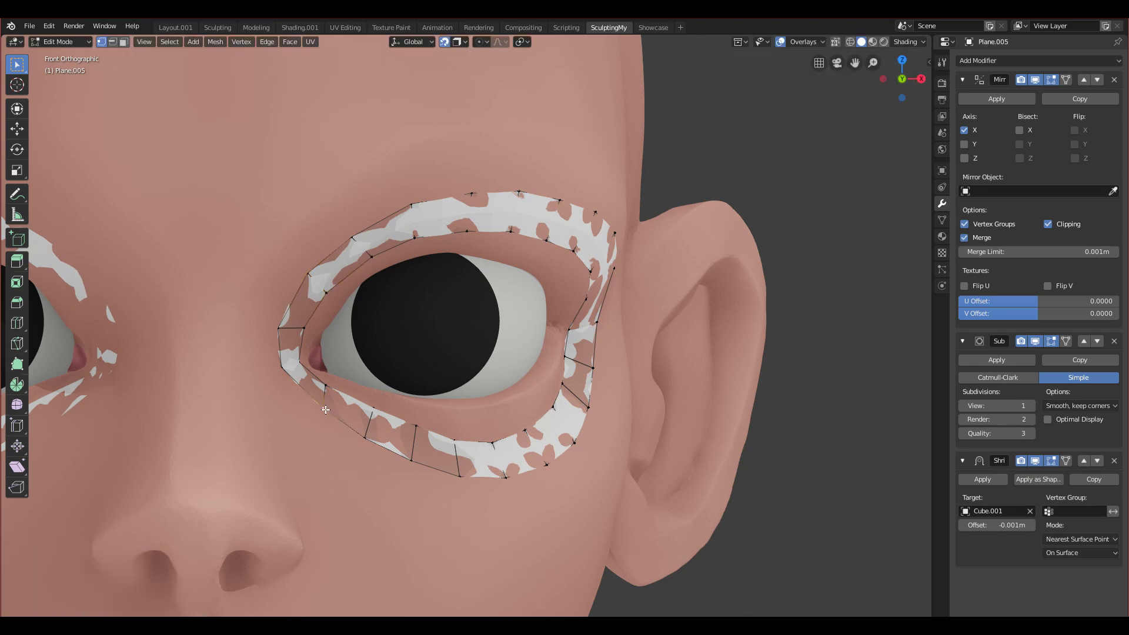
key("g")
left_click(314, 403)
- Duplicate the centre edge of the mouth loop below the lower lip and move the copy about 0.12 m down onto the chin
scroll(382, 457, "down", 10)
scroll(347, 288, "up", 6)
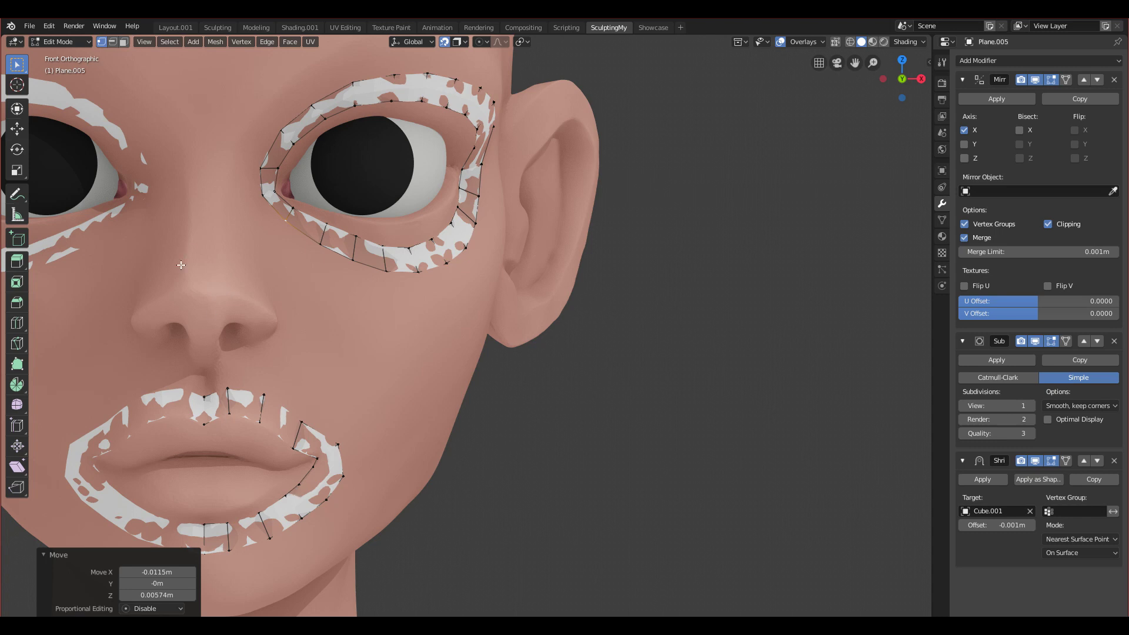
middle_click_drag(175, 340, 206, 254, "shift")
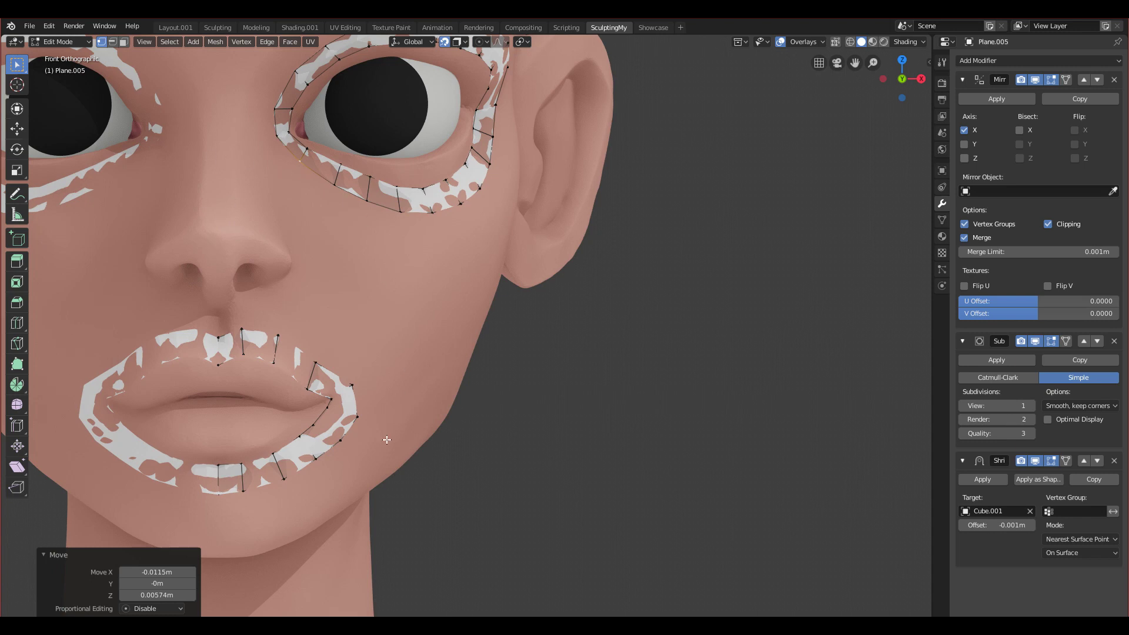
middle_click_drag(208, 144, 287, 100, "shift")
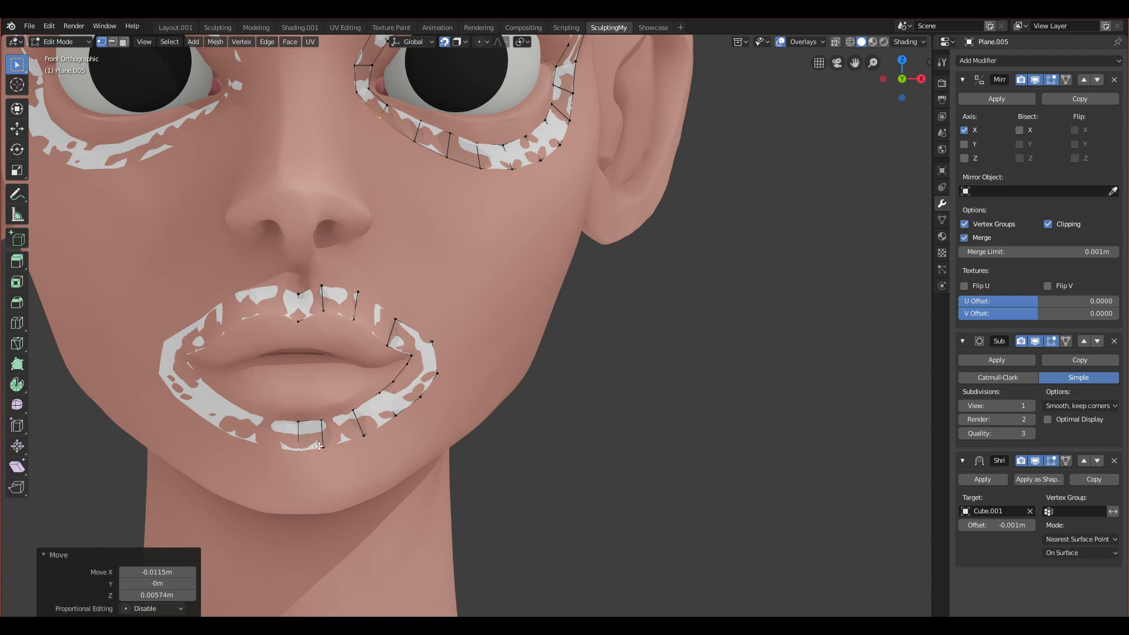
left_click(299, 448)
left_click(298, 422, "ctrl")
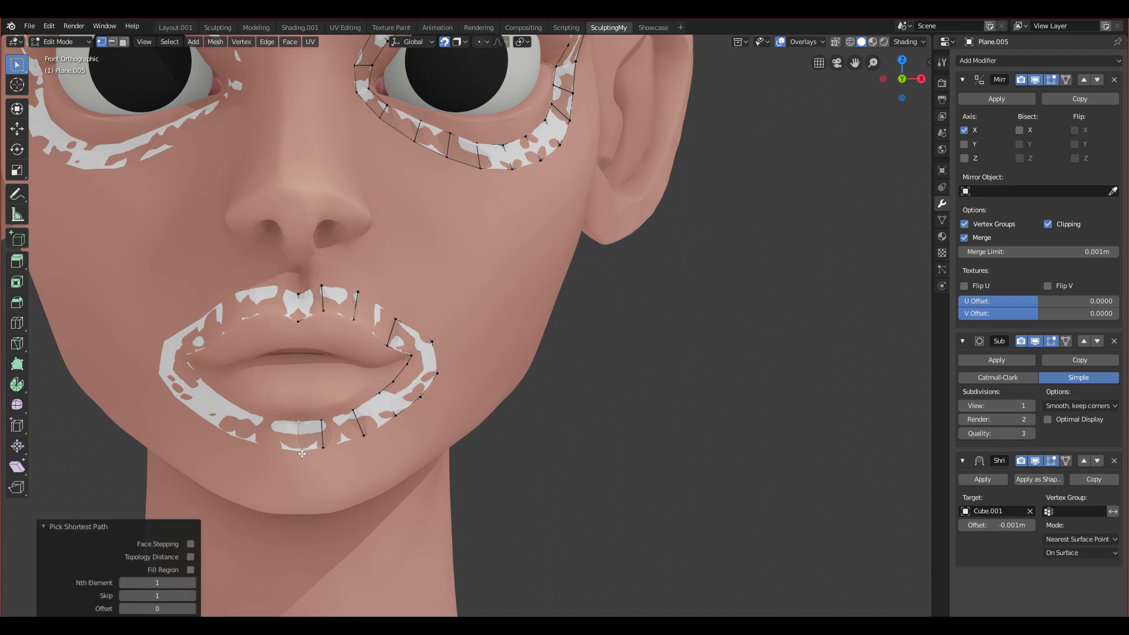
scroll(309, 486, "up", 4)
middle_click_drag(442, 355, 488, 339, "shift")
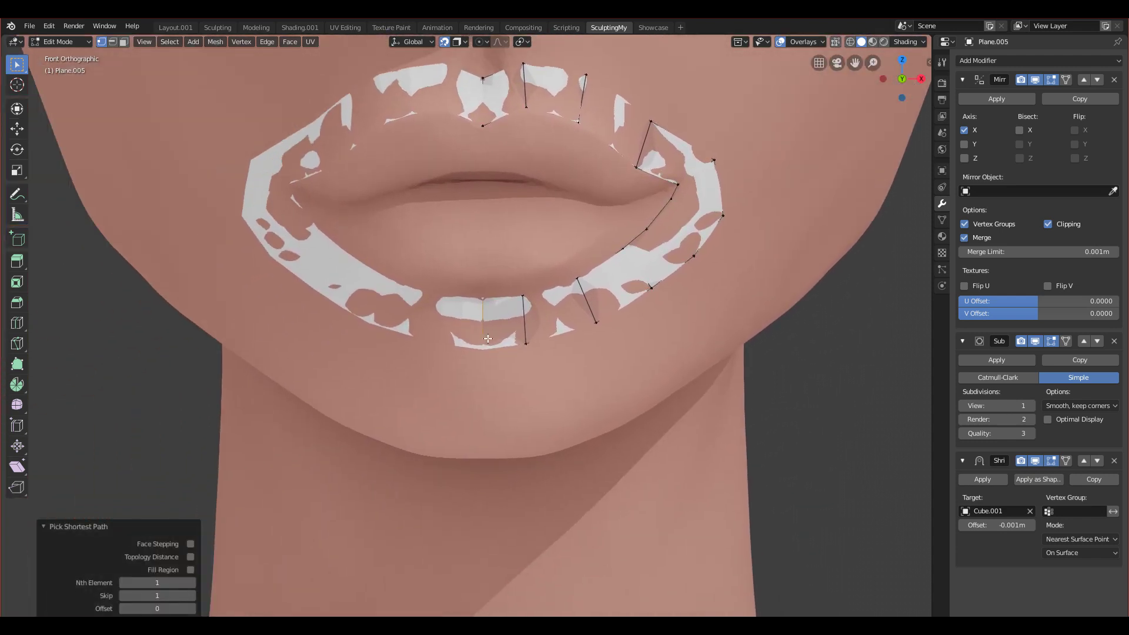
key("g")
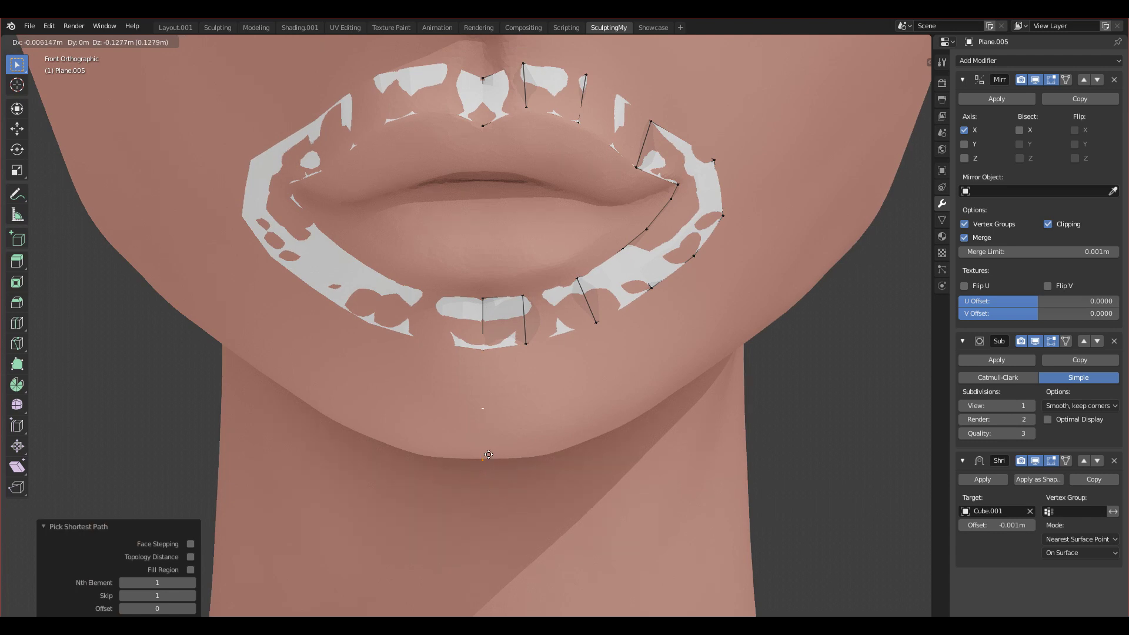
left_click(487, 447)
middle_click_drag(482, 459, 395, 443)
key("KP_1")
scroll(290, 294, "down", 1)
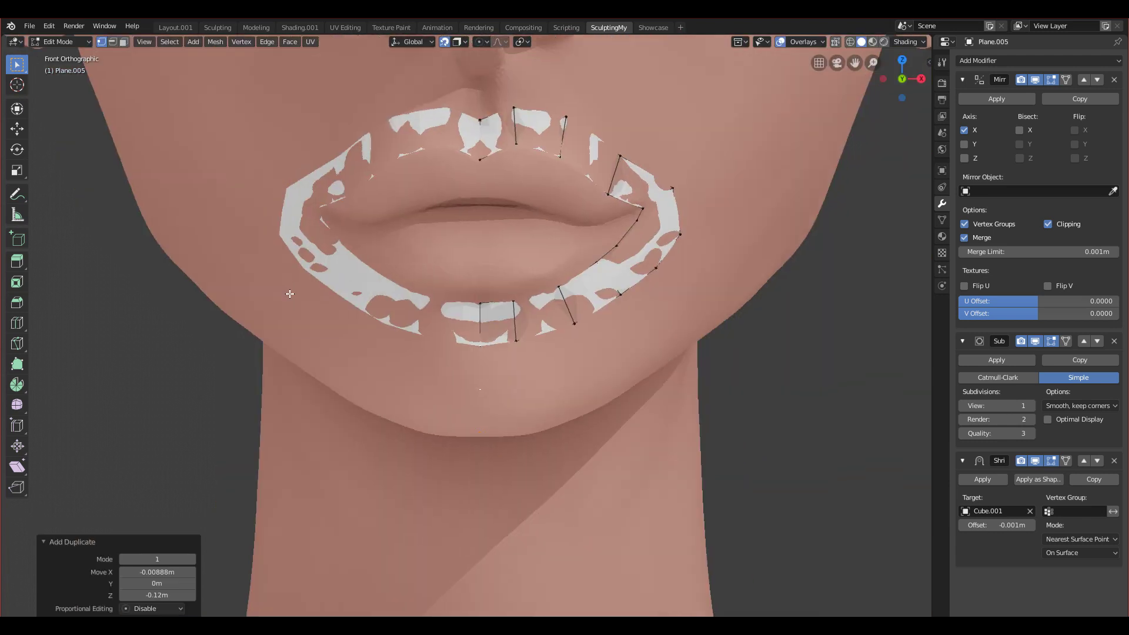
key("e")
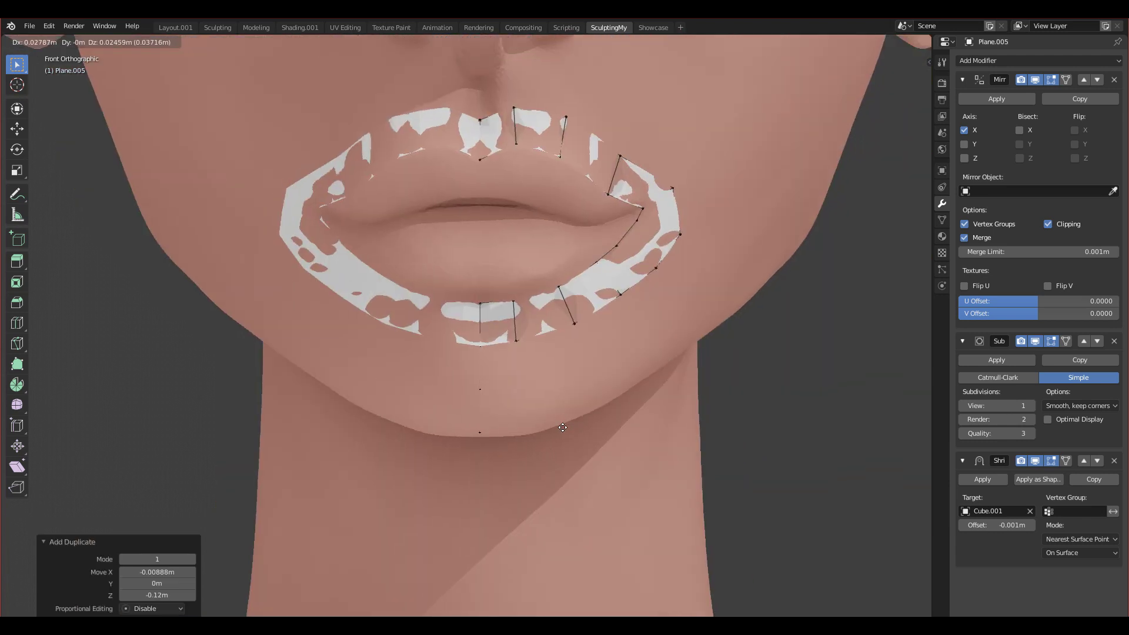
right_click(563, 428)
key("ctrl+z")
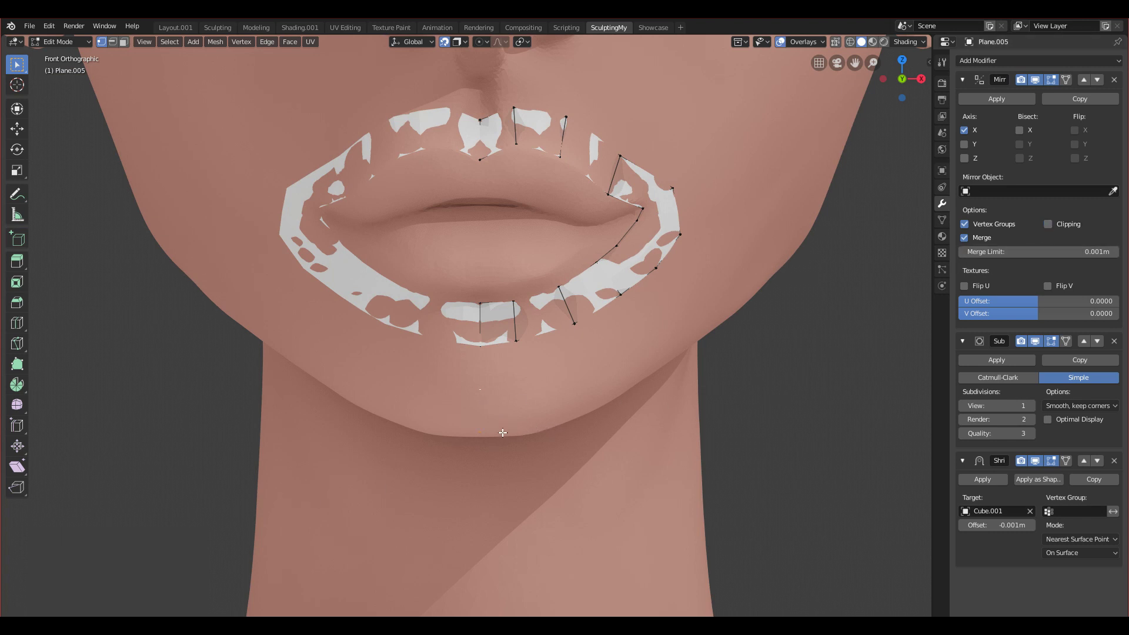
- With the mirror's clipping off, extrude the chin edge about 0.057 m outward, and re-enable clipping
key("e")
left_click(495, 403)
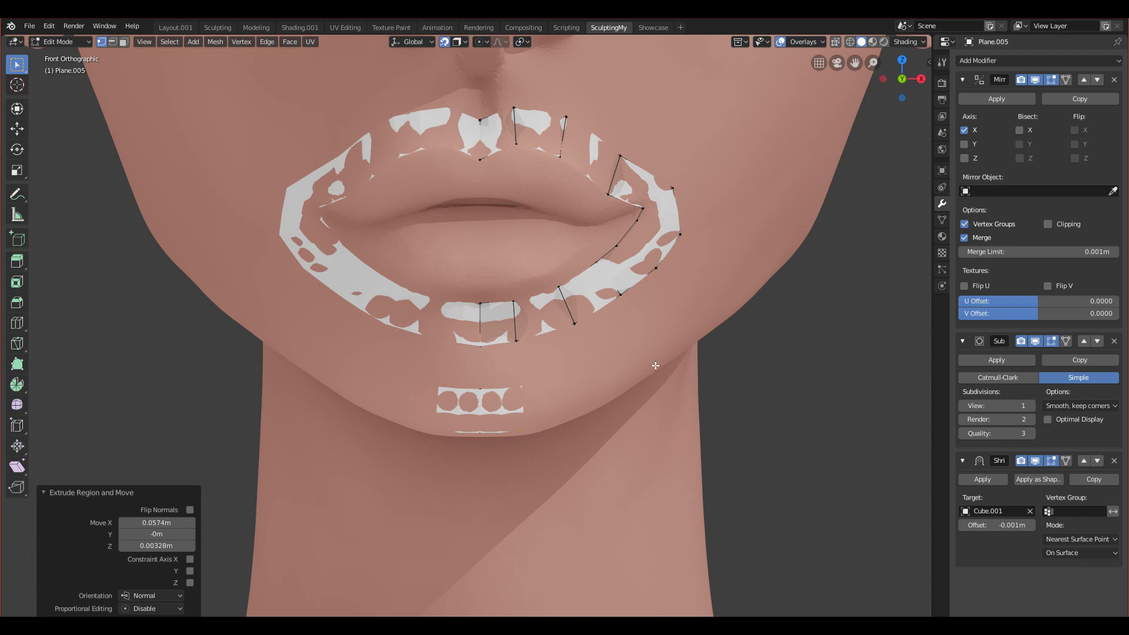
left_click(1047, 223)
- Extrude the chin strip's end edge outward and up in front view, and rotate the new edge by -13.5°
middle_click_drag(561, 410, 441, 362)
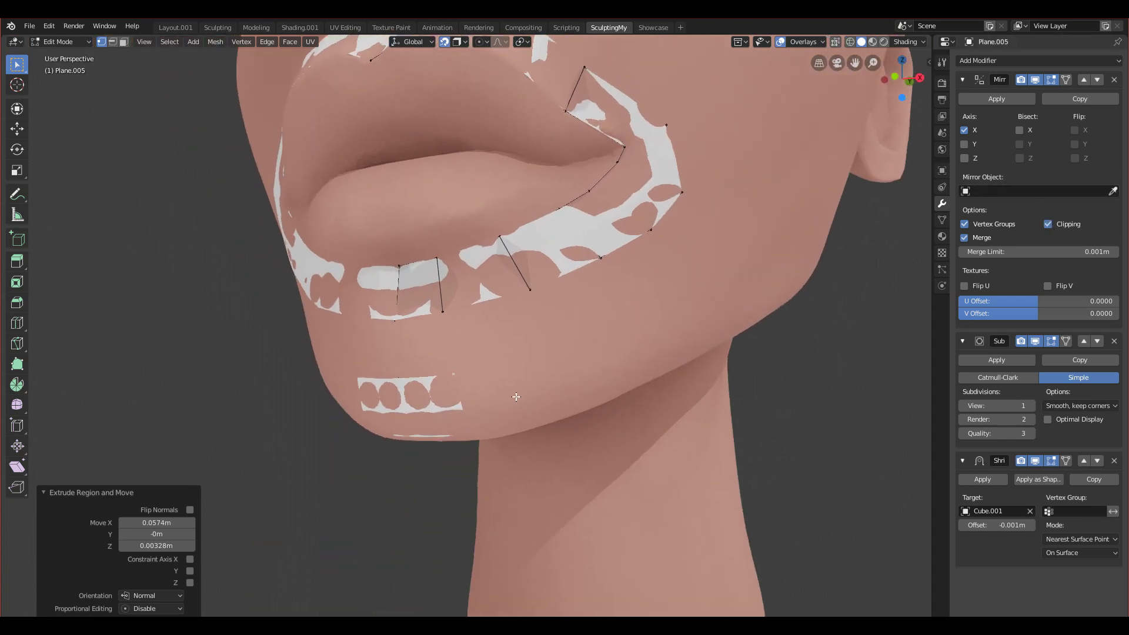
scroll(441, 362, "down", 1)
key("grave")
left_click(419, 319)
key("r")
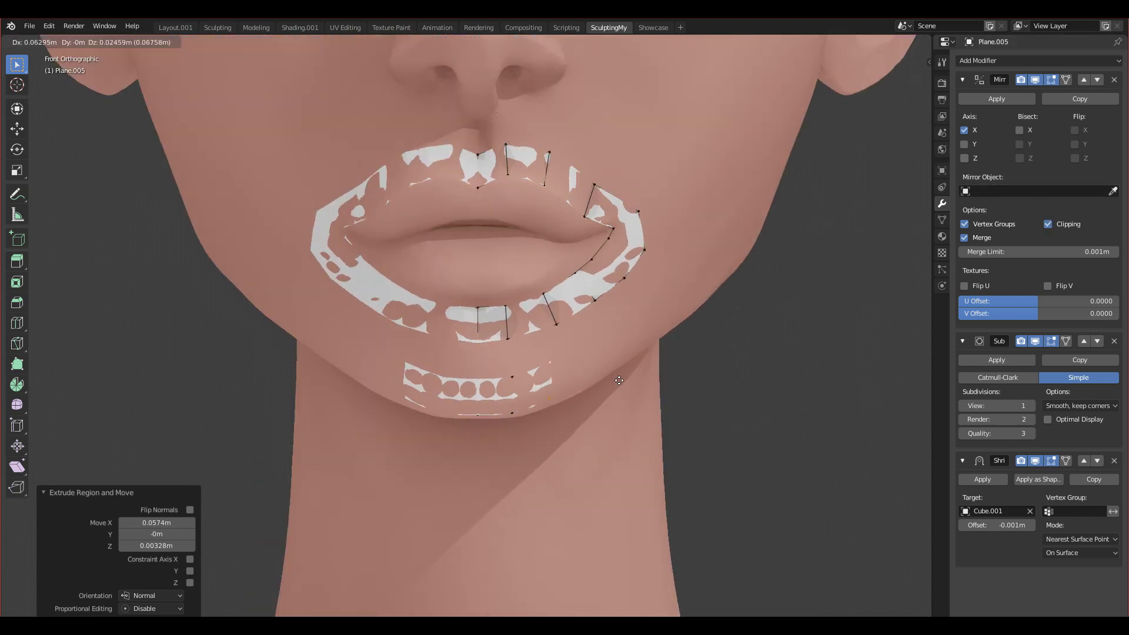
left_click(573, 372)
scroll(572, 373, "up", 2)
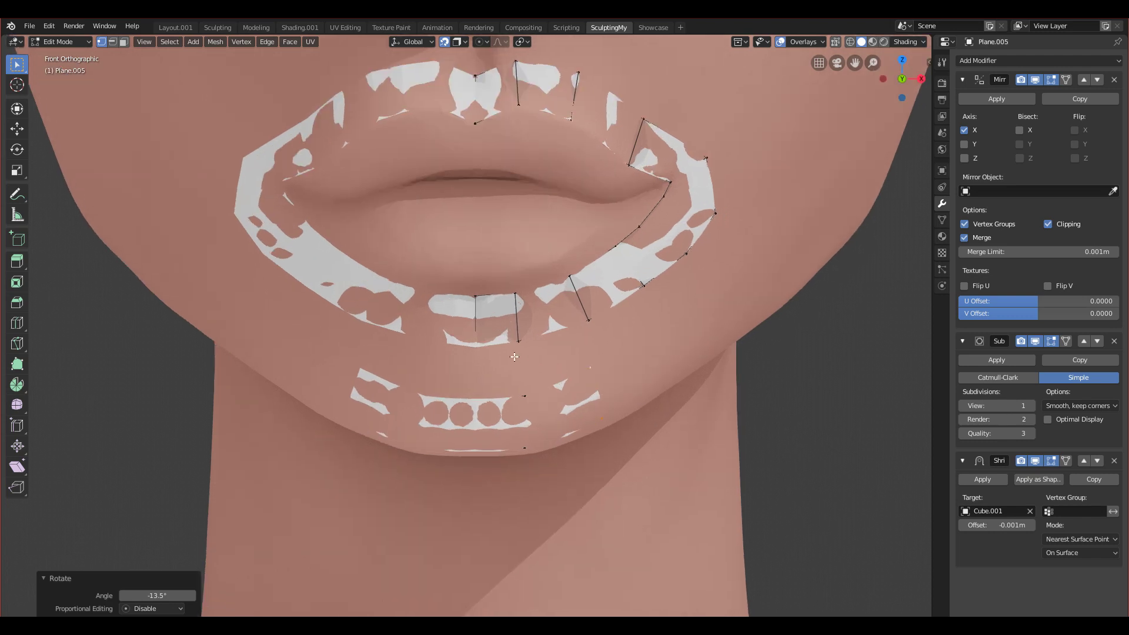
- Move the mouth loop's first cross edge beside the centre outward, its upper vertex about 0.012 m and its lower vertex about 0.014 m
left_click(460, 309)
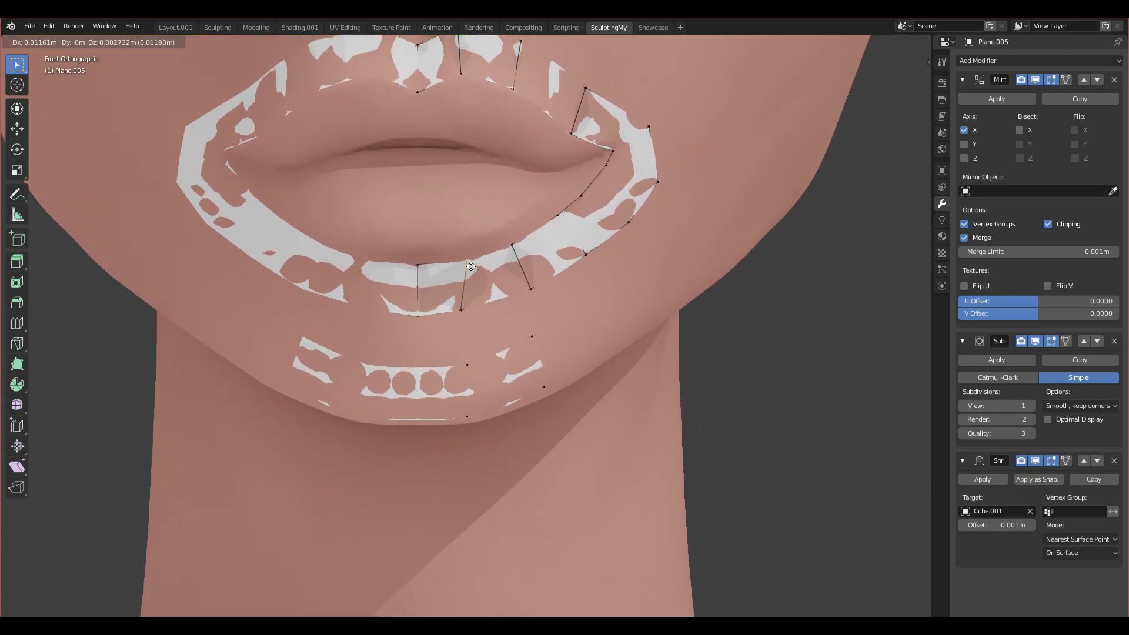
left_click(472, 266)
left_click(462, 309)
key("g")
left_click(473, 309)
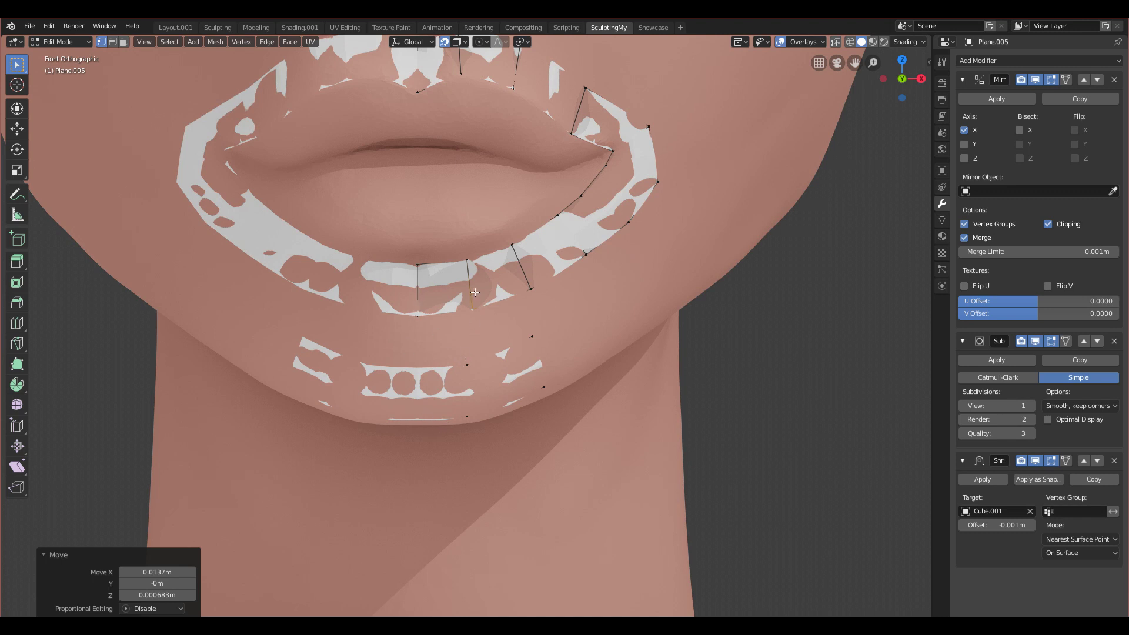
- Move the chin strip's first cross edge about 0.005 m outward and 0.003 m up, and its end edge about 0.005 m outward and 0.007 m down
left_click(472, 414)
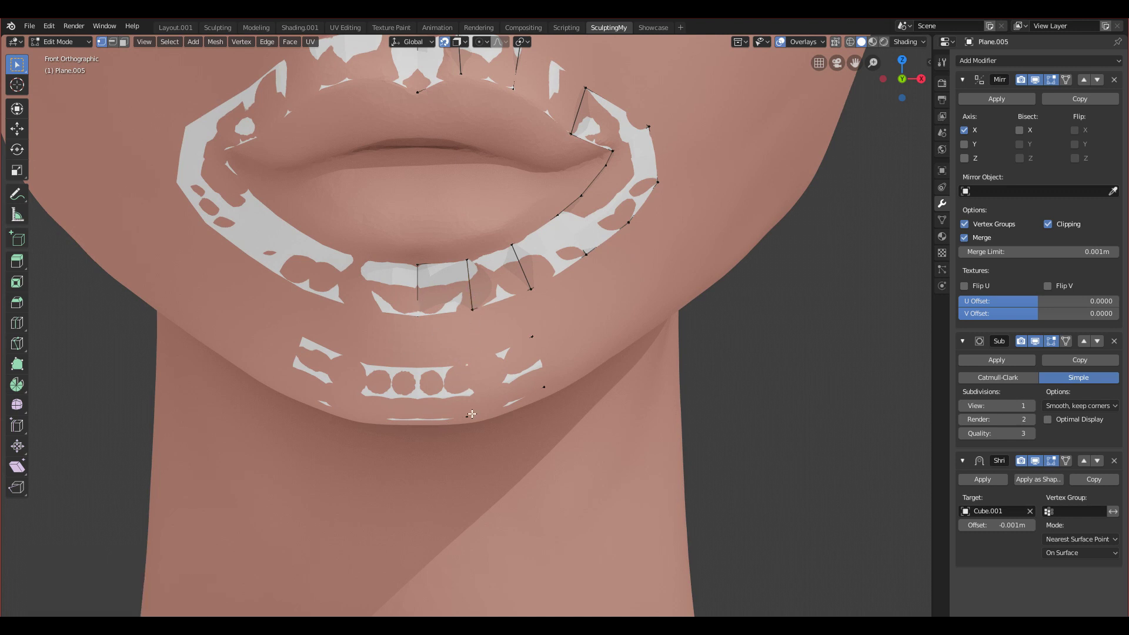
key("g")
left_click(477, 372)
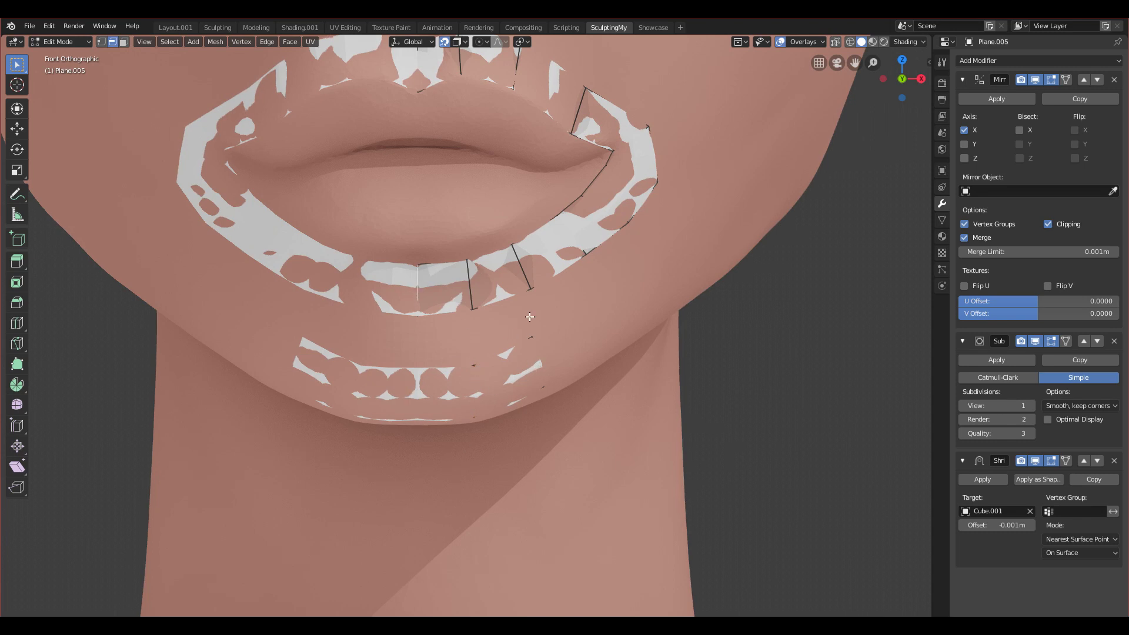
key("g")
left_click(529, 372)
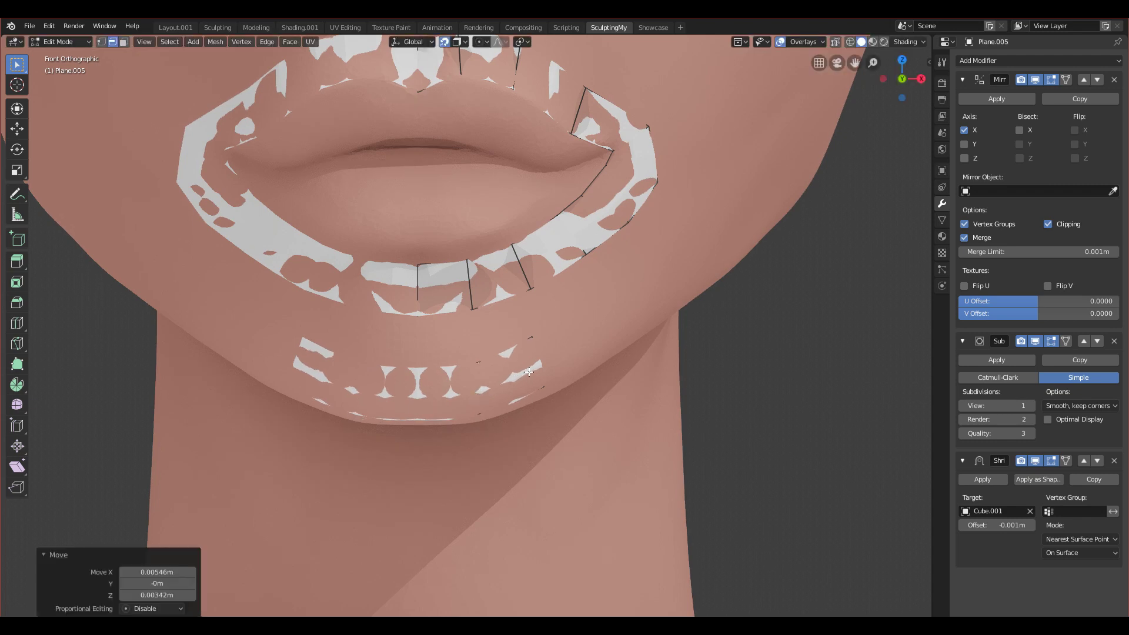
key("g")
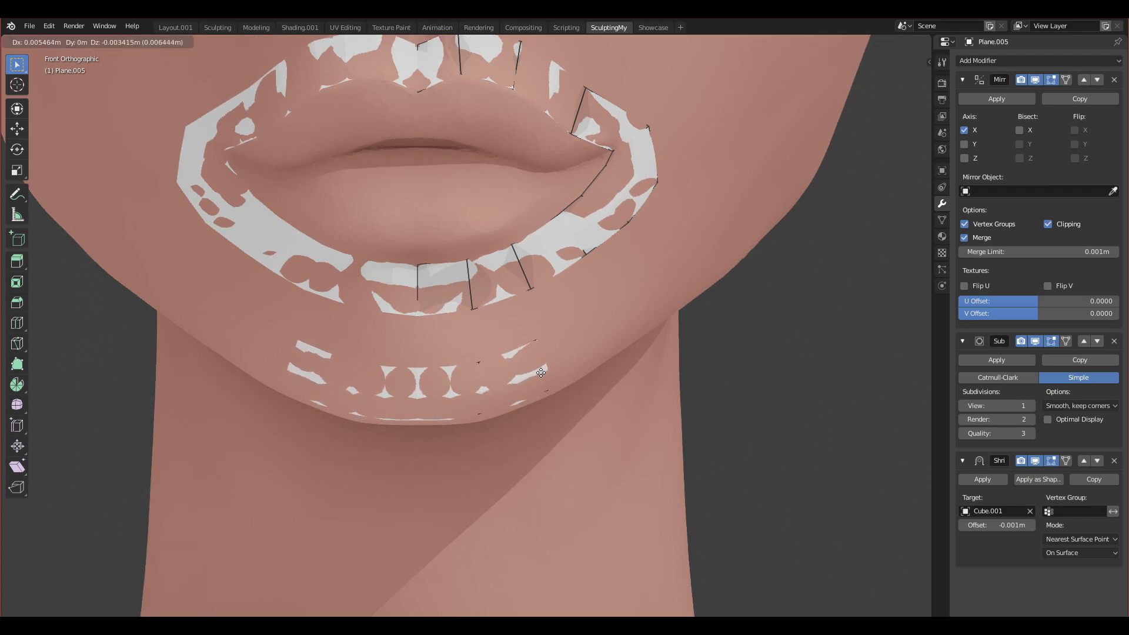
left_click(539, 375)
- Extrude the chin strip's end edge outward and up along the jaw, and move the previous cross edge about 0.008 m outward and 0.004 m up
middle_click_drag(540, 376, 356, 381, "shift")
key("e")
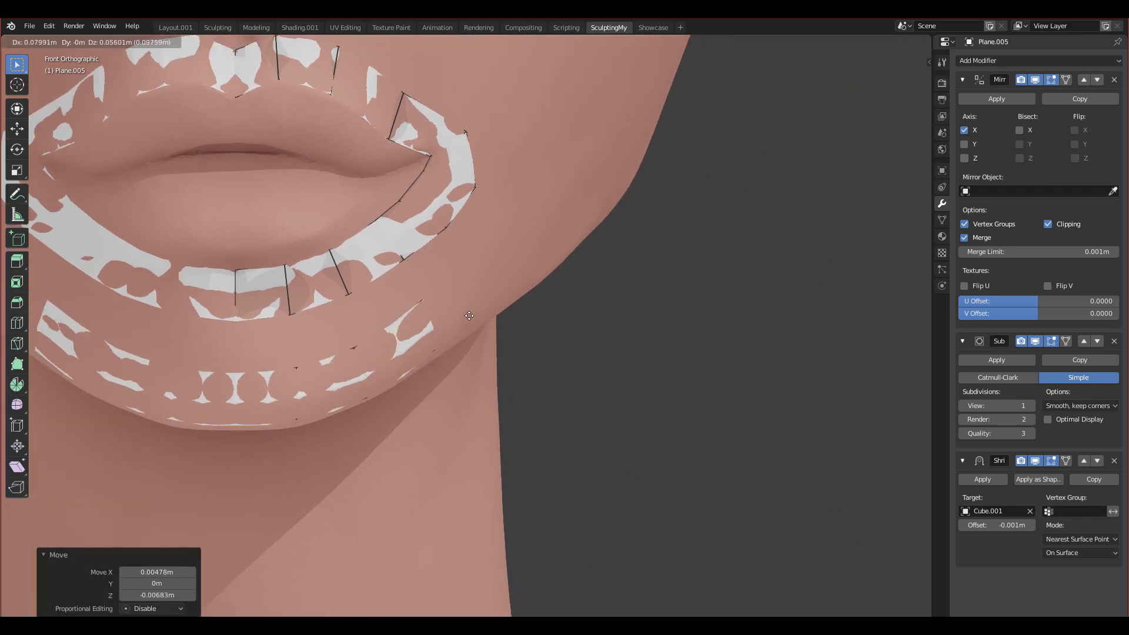
left_click(426, 344)
key("g")
left_click(362, 380)
- Move the lower vertex of the chin strip's second cross edge about 0.015 m forward and 0.011 m up
middle_click_drag(363, 380, 390, 328)
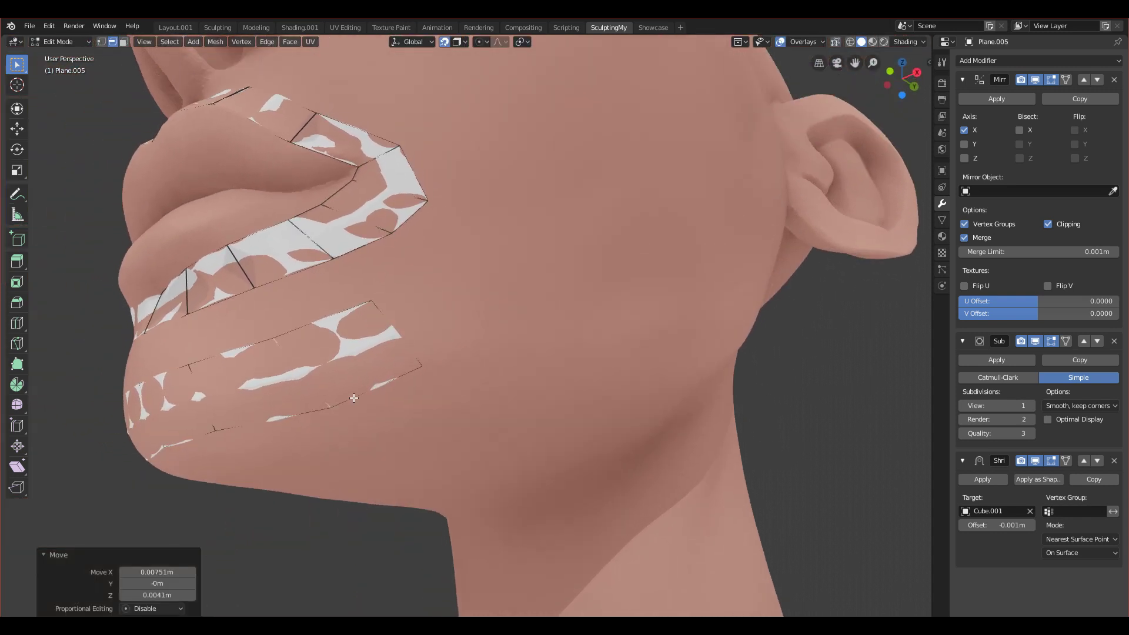
key("1")
left_click(330, 412)
key("g")
left_click(331, 381)
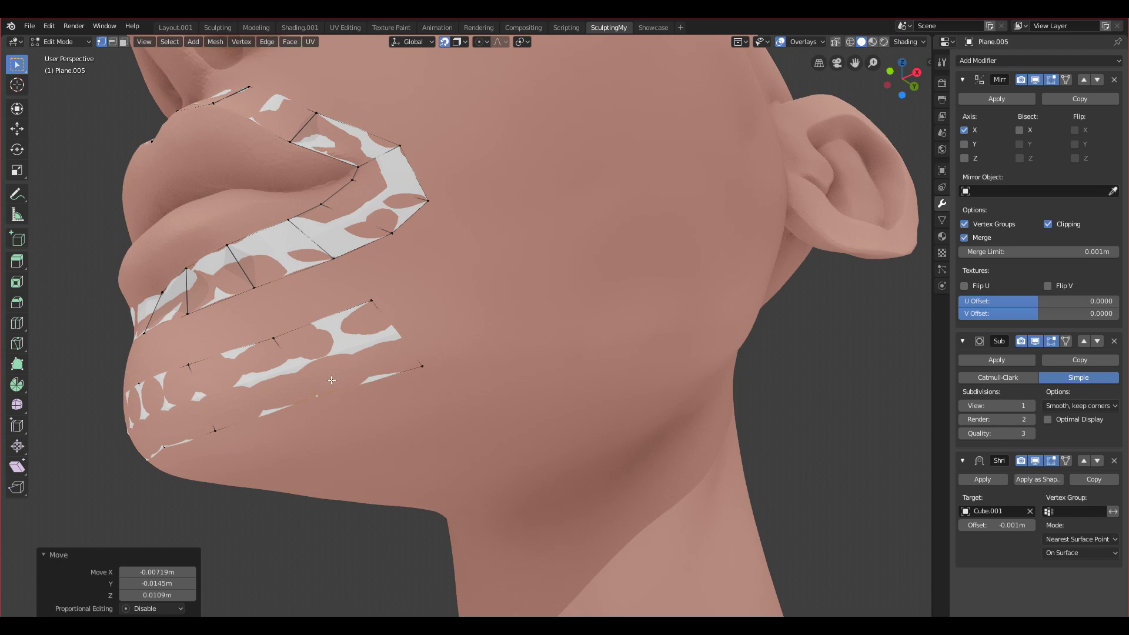
- Select both vertices of the chin strip's end edge and extrude them outward and up along the jaw
left_click(367, 299)
left_click(422, 366, "shift")
middle_click_drag(421, 367, 414, 389)
key("e")
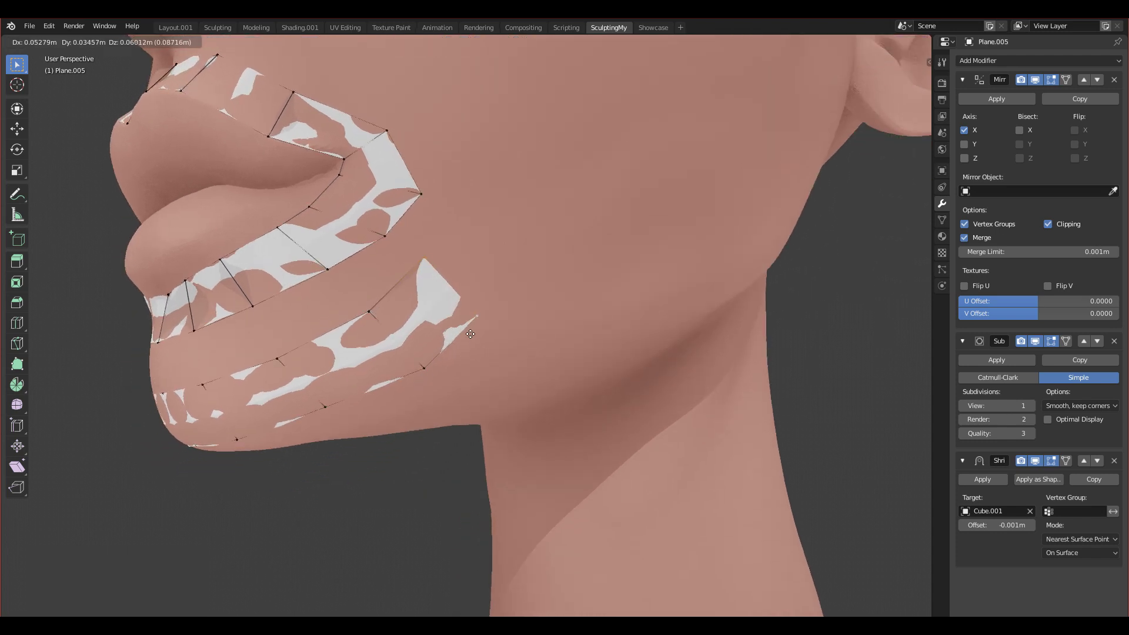
left_click(486, 343)
- Extrude the strip's end edge about 0.063 m up the cheek, rotate it, and move it about 0.012 m outward and 0.018 m up
scroll(487, 344, "down", 4)
middle_click_drag(487, 343, 116, 387)
key("e")
left_click(390, 376)
key("r")
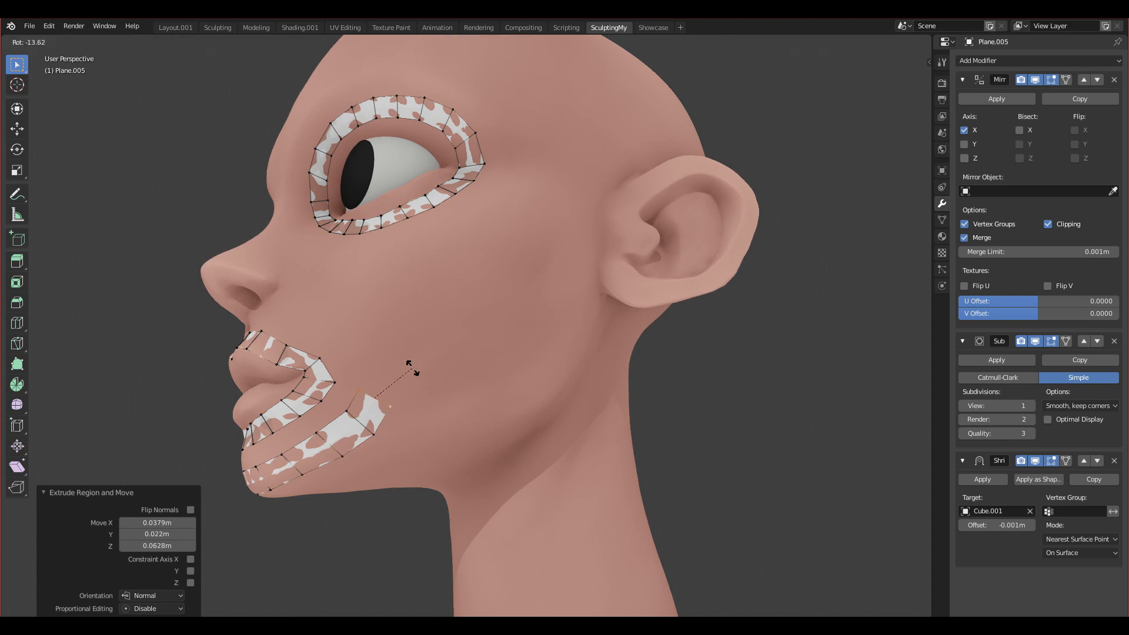
left_click(409, 360)
key("g")
left_click(413, 354)
- Extrude the cheek strip's end edge about 0.088 m up, rotate it, and move it about 0.01 m forward and 0.021 m up
middle_click_drag(413, 353, 335, 418)
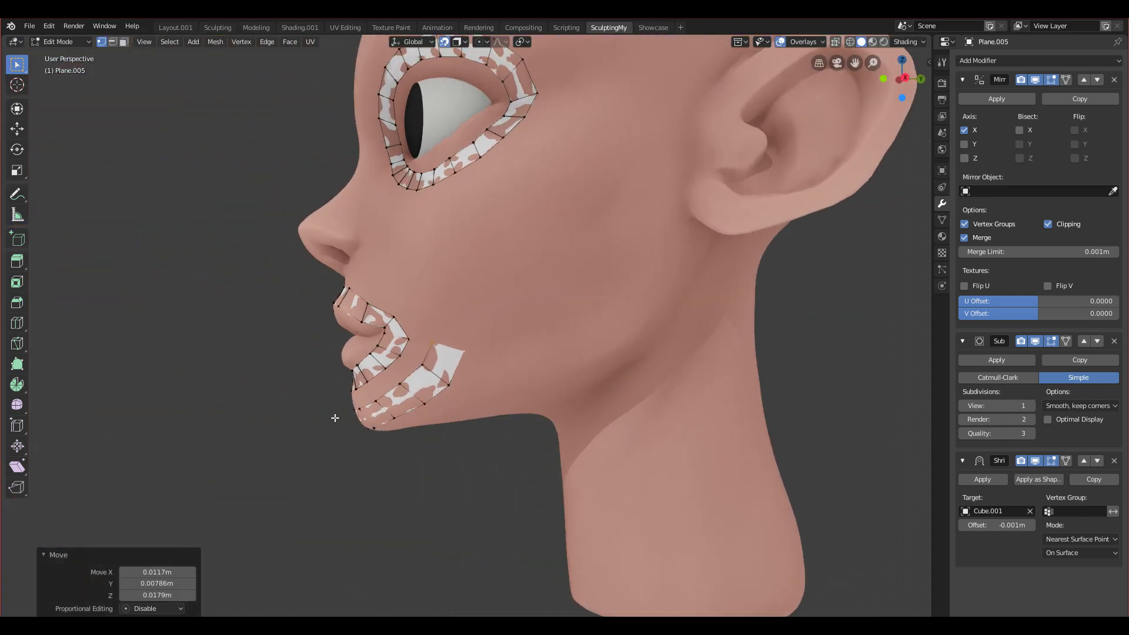
key("e")
left_click(468, 320)
key("r")
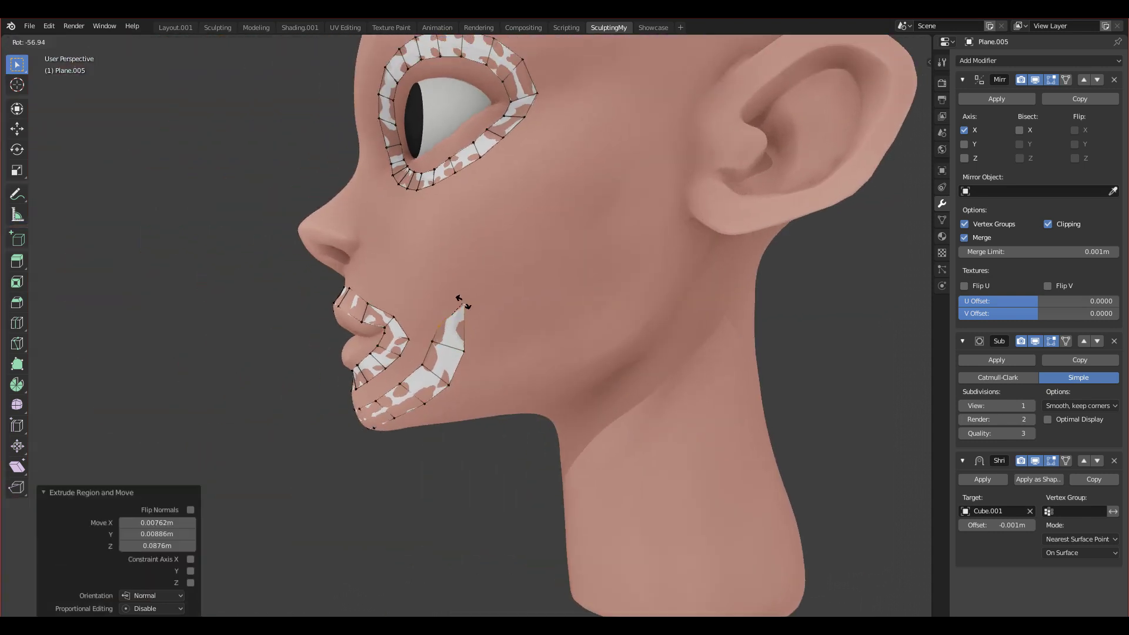
left_click(473, 307)
key("g")
left_click(468, 299)
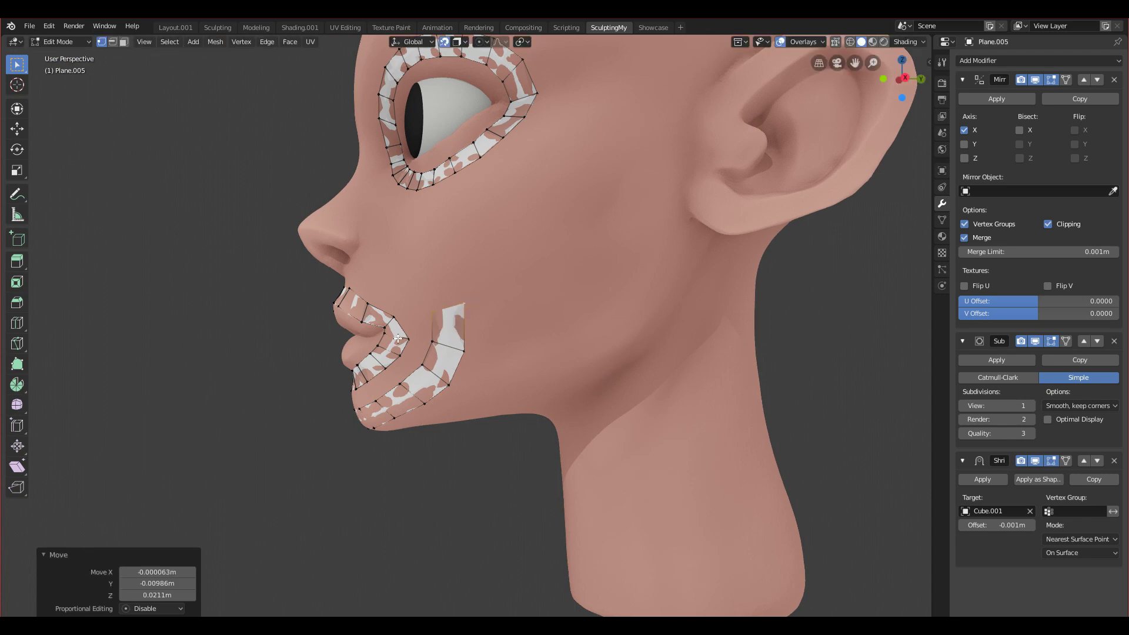
- Extrude the cheek strip's end edge about 0.098 m up, 0.032 m inward and 0.029 m forward toward the eye
middle_click_drag(446, 355, 355, 323, "alt")
scroll(335, 333, "up", 2)
middle_click_drag(282, 296, 431, 413, "shift")
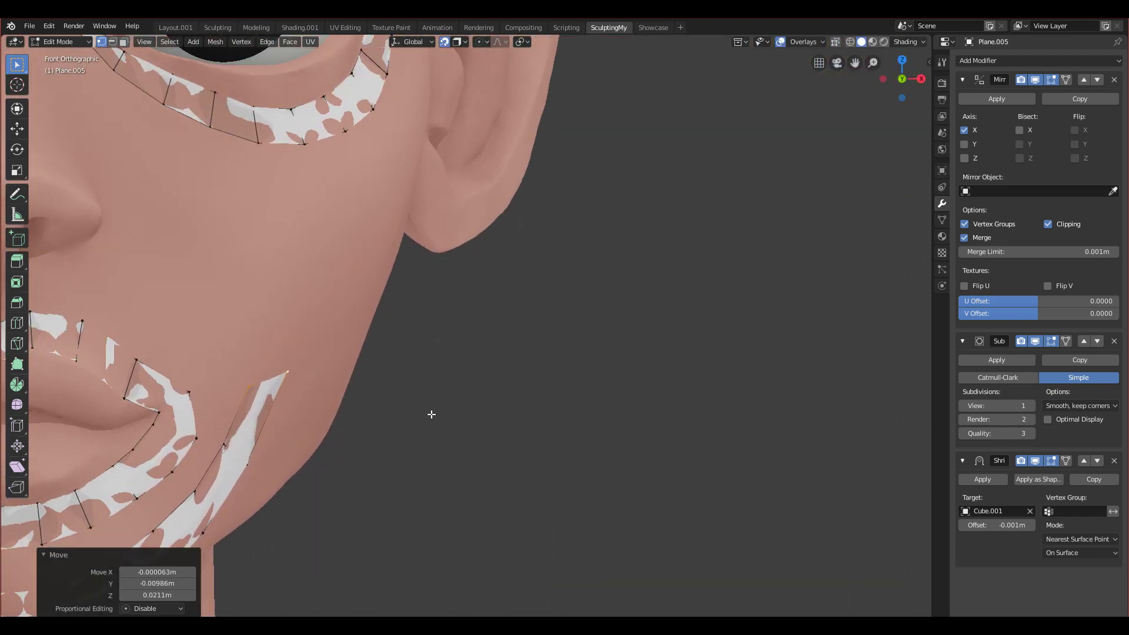
scroll(406, 383, "down", 2)
middle_click_drag(355, 353, 365, 318)
key("e")
left_click(369, 289)
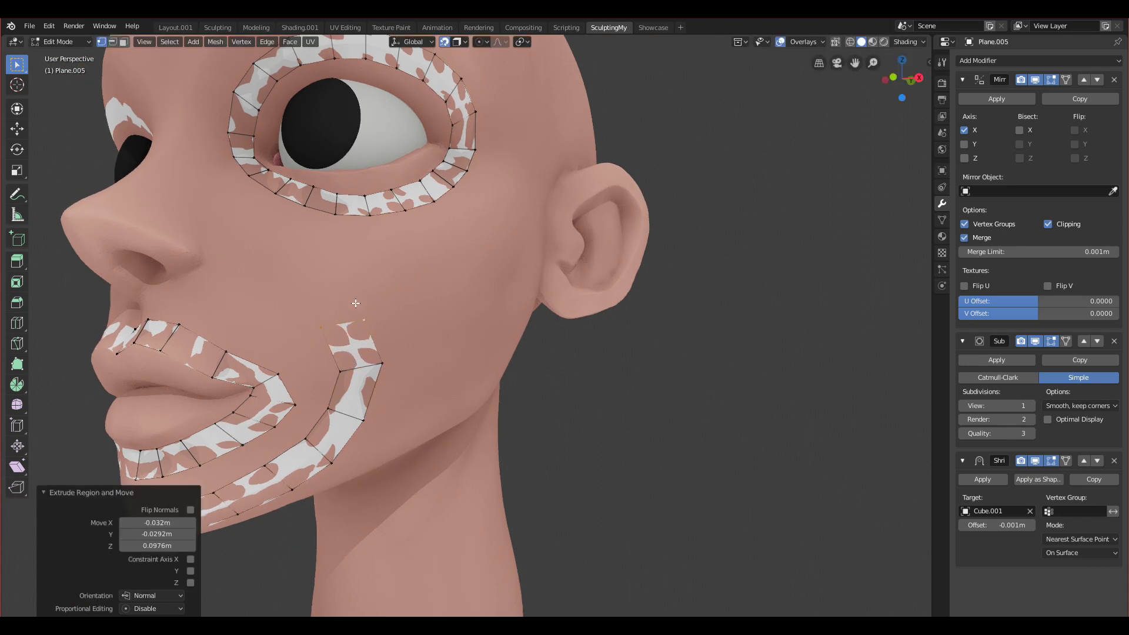
- Rotate the cheek strip's end edge and move it about 0.006 m inward and 0.009 m down
key("r")
left_click(372, 288)
key("g")
left_click(370, 301)
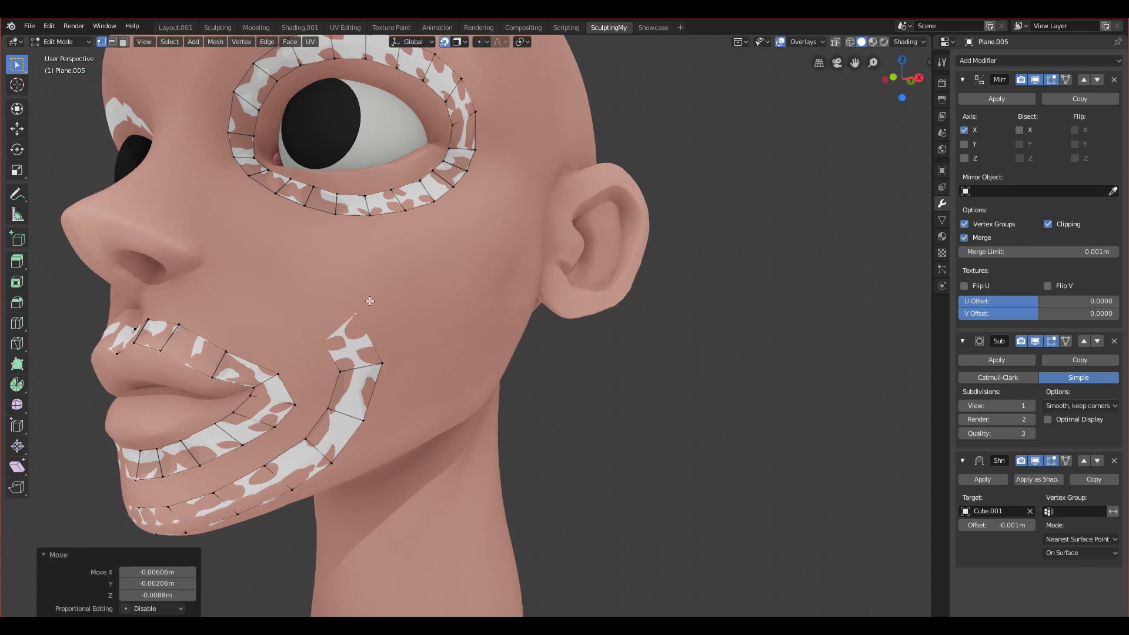
- Extrude the strip's end edge twice toward the nose, about 0.082 m and 0.074 m upward, shifting inward and forward each time
key("e")
left_click(343, 263)
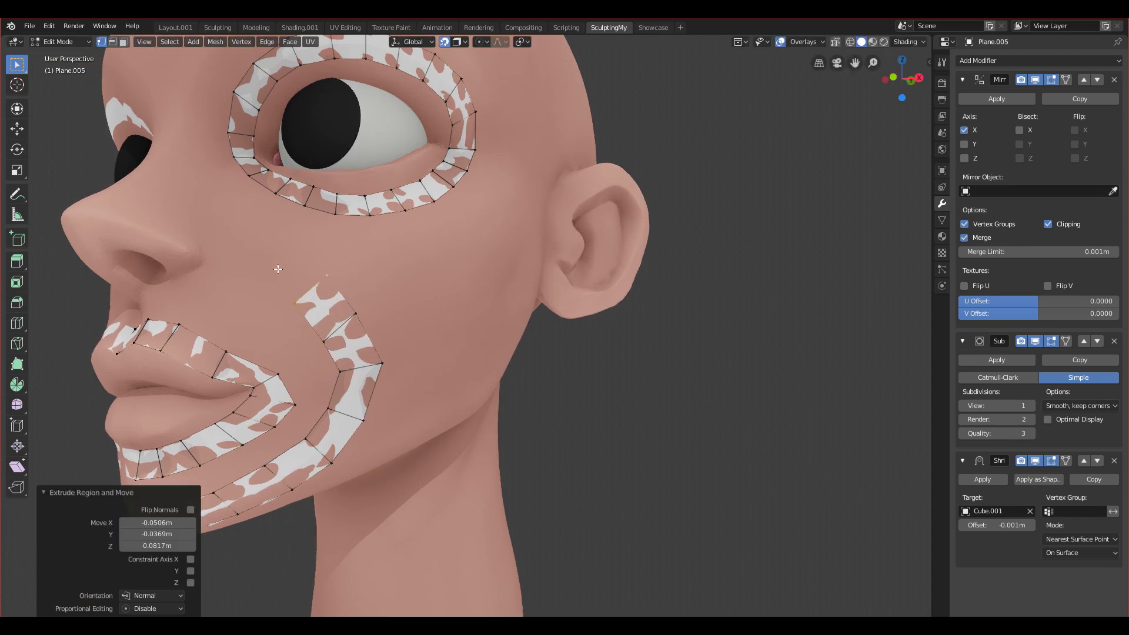
middle_click_drag(270, 273, 271, 276)
key("e")
left_click(263, 231)
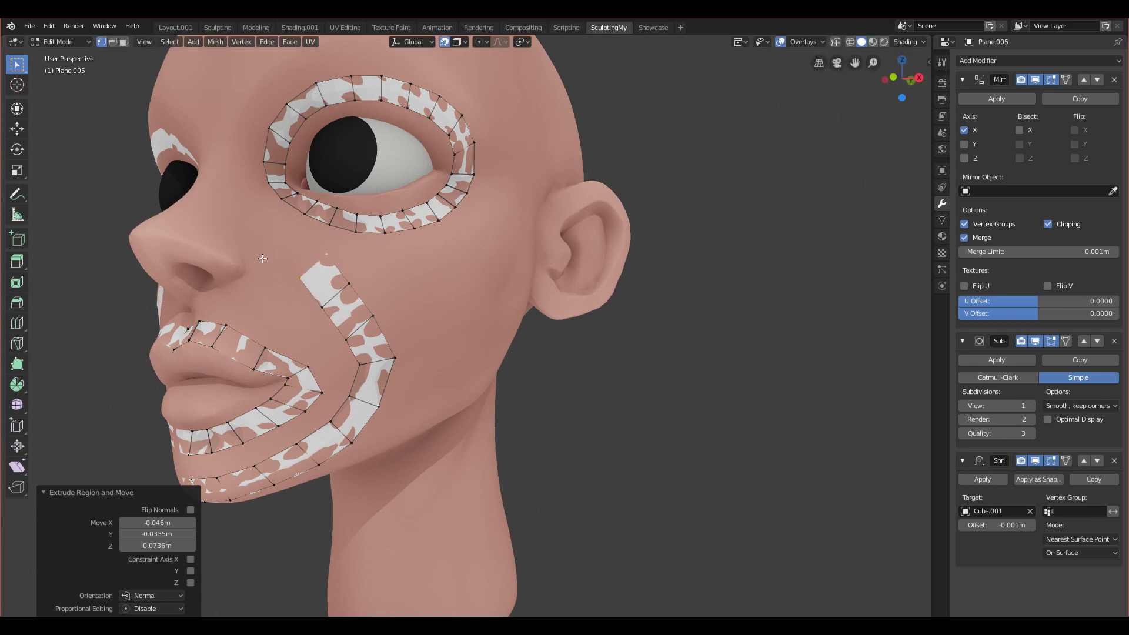
- In front view, rotate the end edge, raise it about 0.025 m, and extrude it about 0.071 m inward and 0.047 m up
key("KP_1")
middle_click_drag(425, 267, 378, 353, "shift")
scroll(318, 340, "up", 2)
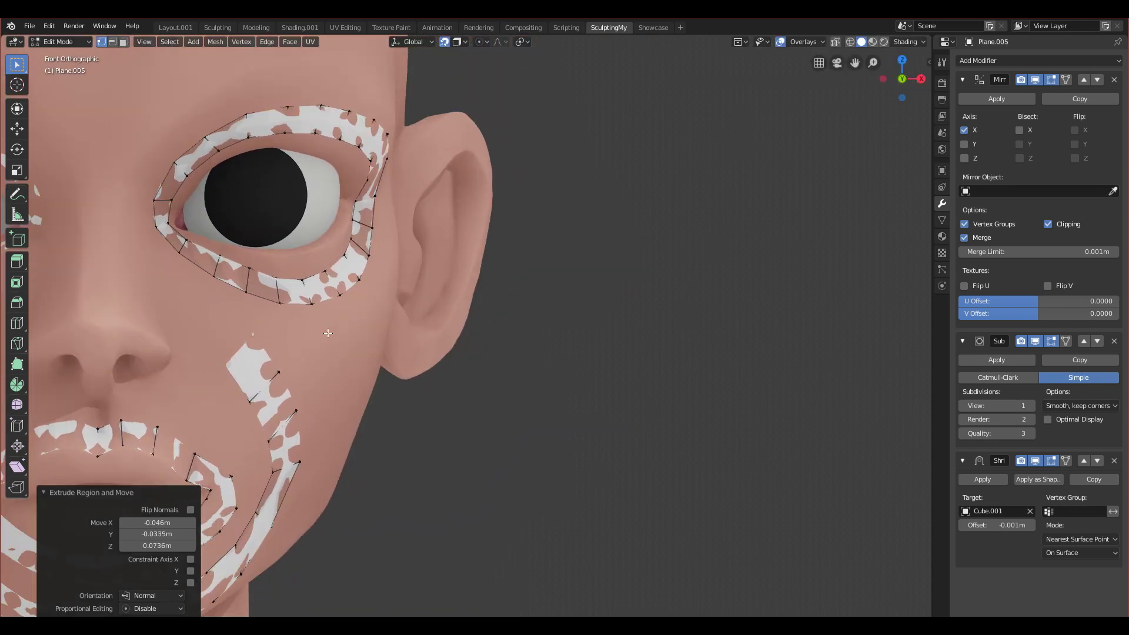
key("r")
left_click(308, 296)
key("g")
left_click(305, 284)
key("e")
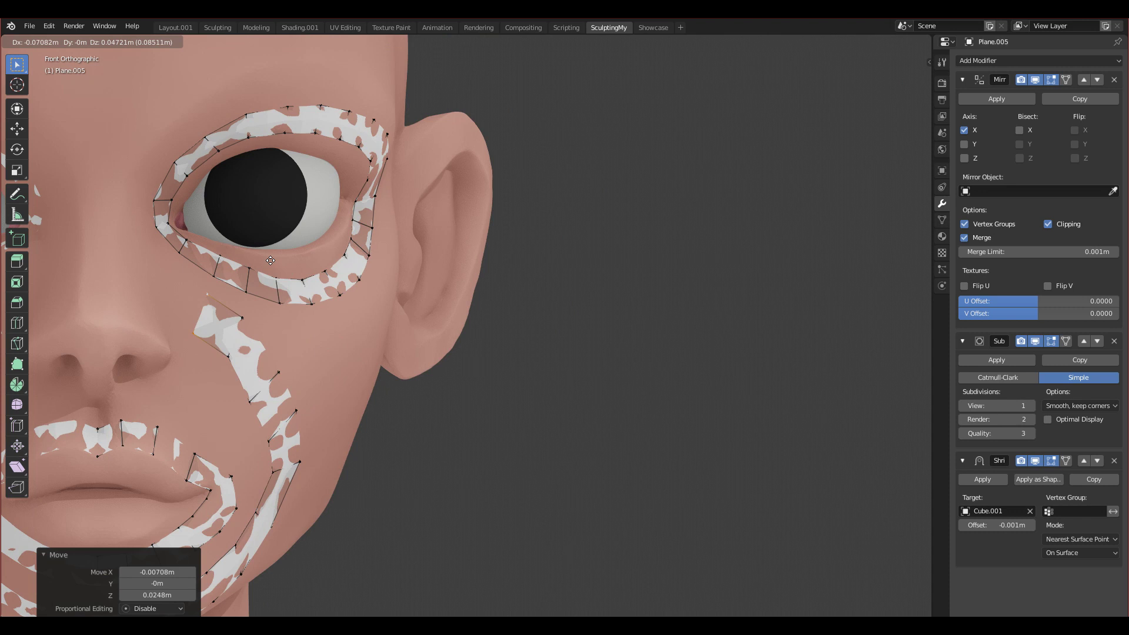
left_click(271, 261)
- Extrude the end edge toward the nose, rotate it -15°, and move it about 0.007 m inward and 0.004 m up
scroll(286, 292, "up", 1)
middle_click_drag(234, 287, 342, 316, "shift")
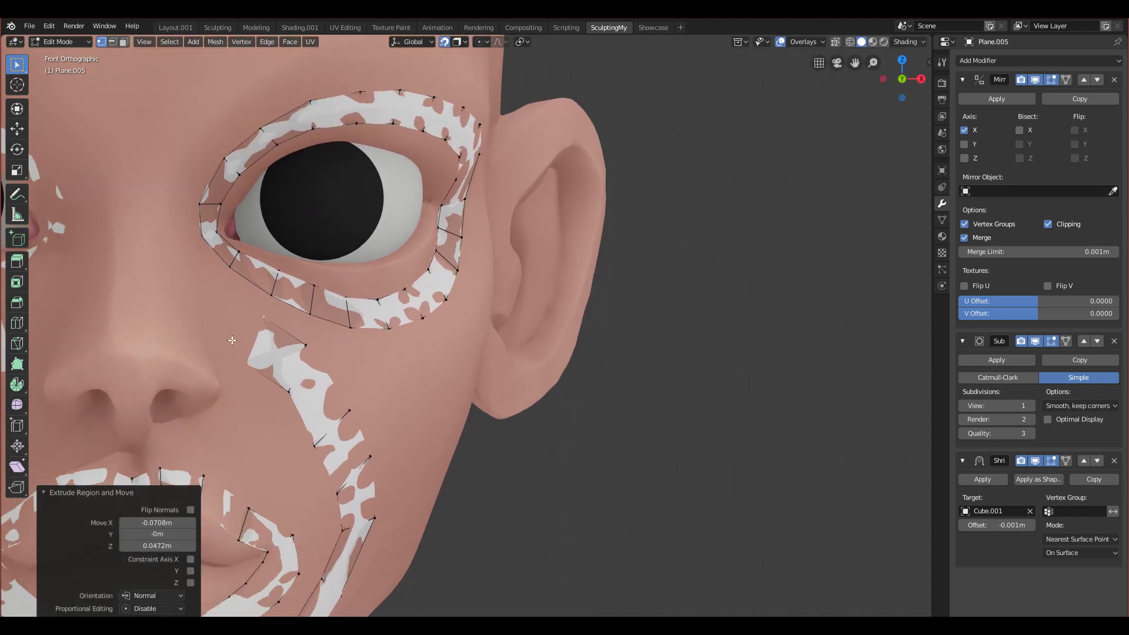
key("e")
left_click(229, 319)
key("r")
left_click(291, 284)
key("g")
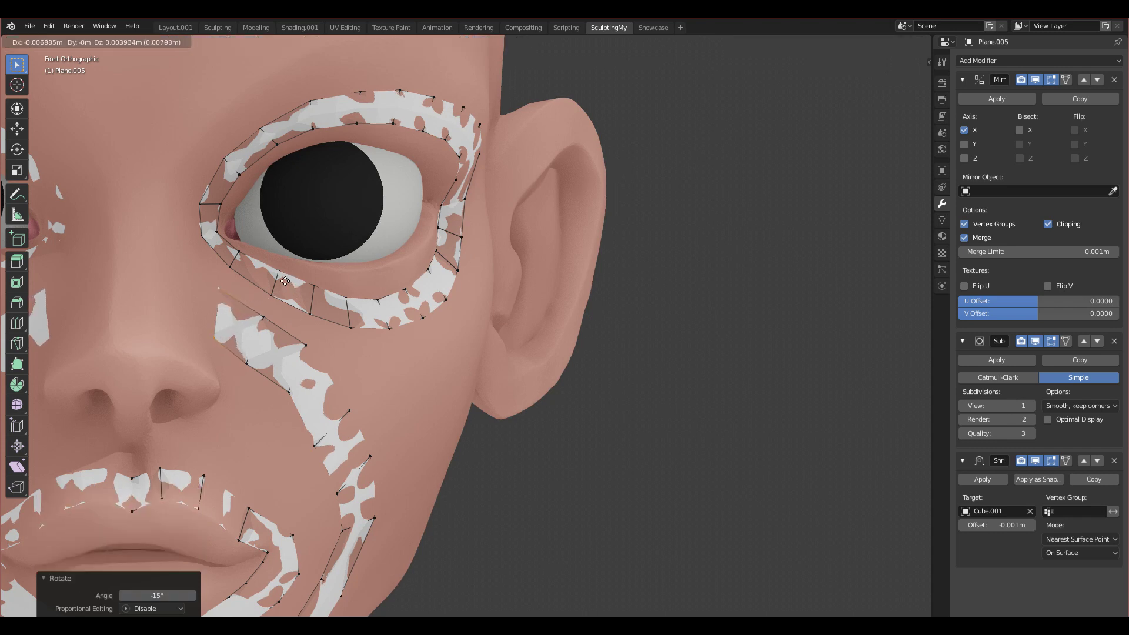
left_click(285, 281)
- Nudge the upper and lower vertices of the row before the strip's end slightly upward to smooth the strip below the eye
key("g")
left_click(263, 328)
left_click(243, 364)
key("g")
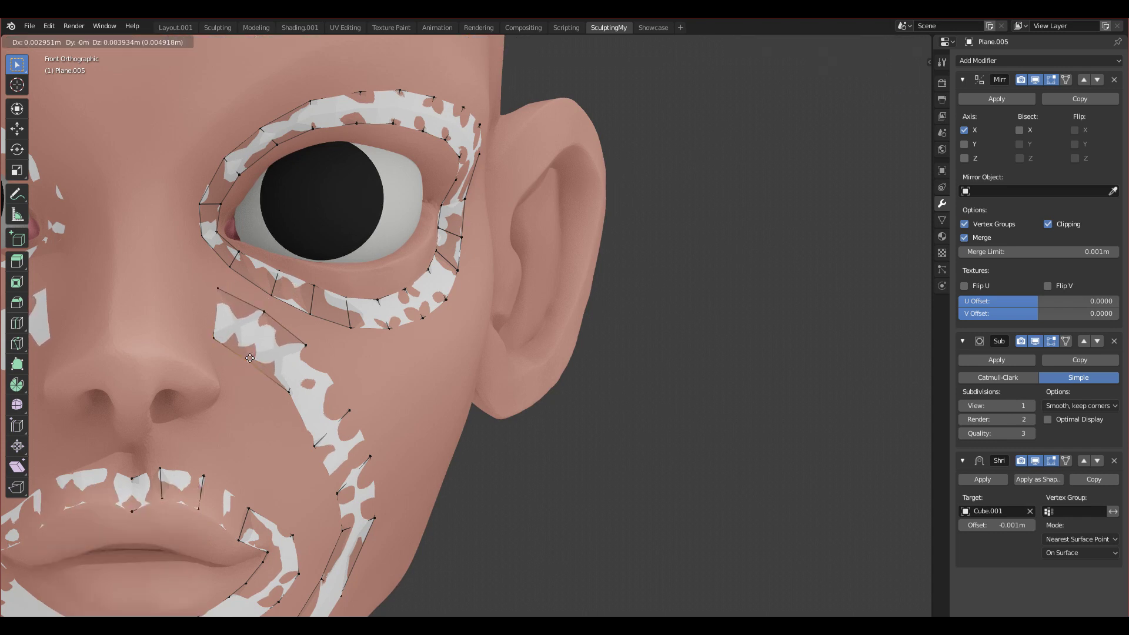
left_click(247, 356)
- Extrude the end edge onto the side of the nose, rotate it, and move it about 0.005 m inward and 0.006 m up
left_click(214, 335)
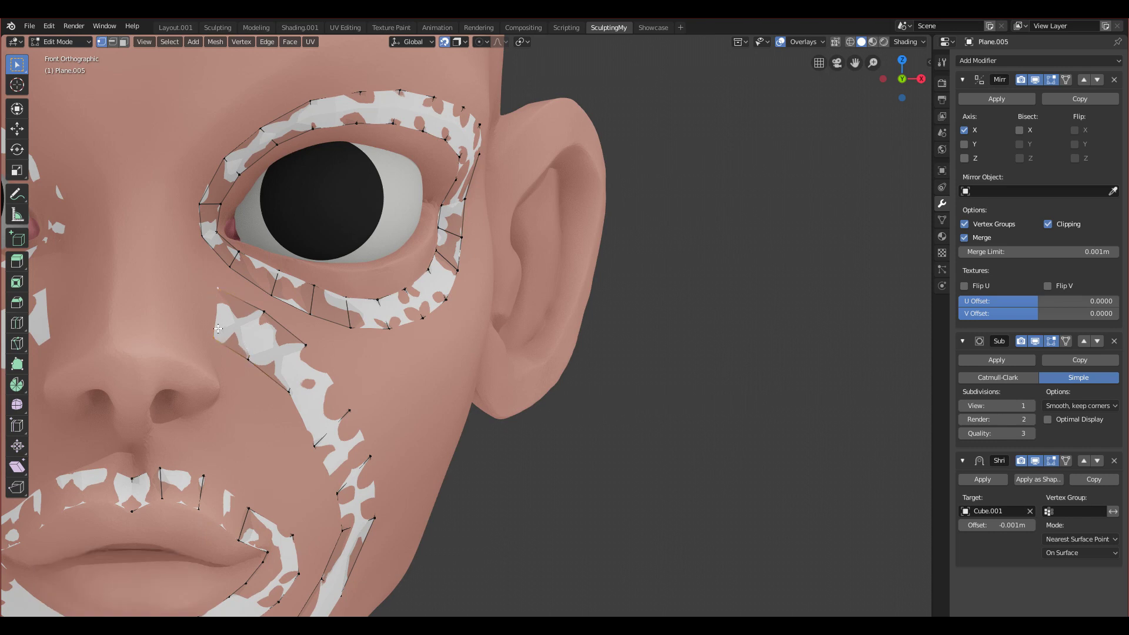
key("e")
left_click(188, 318)
middle_click_drag(189, 318, 149, 298)
middle_click_drag(150, 299, 183, 328, "shift")
key("r")
left_click(224, 260)
key("g")
left_click(218, 256)
- In front view, extrude the end edge about 0.095 m inward and 0.01 m up to the mirror line on the nose bridge
key("KP_1")
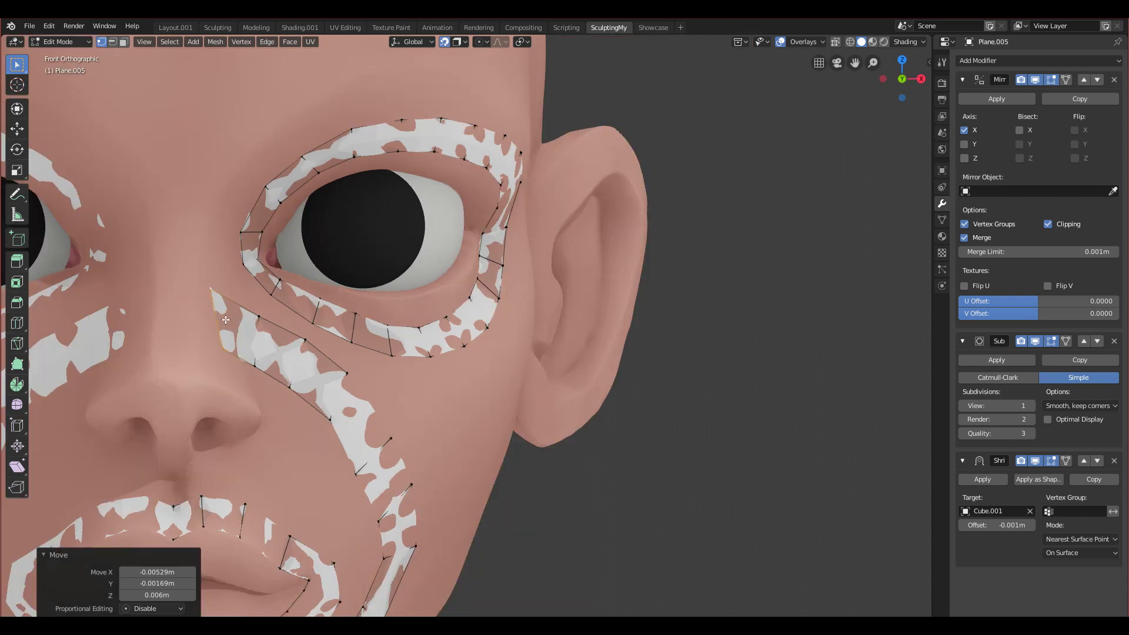
key("g")
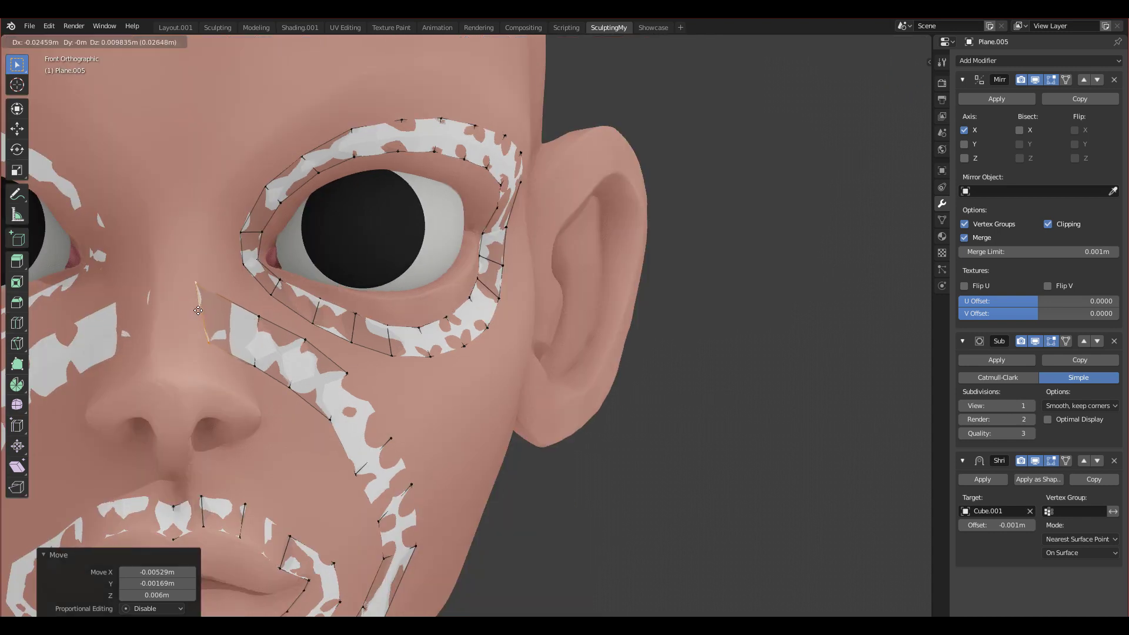
right_click(235, 339)
key("e")
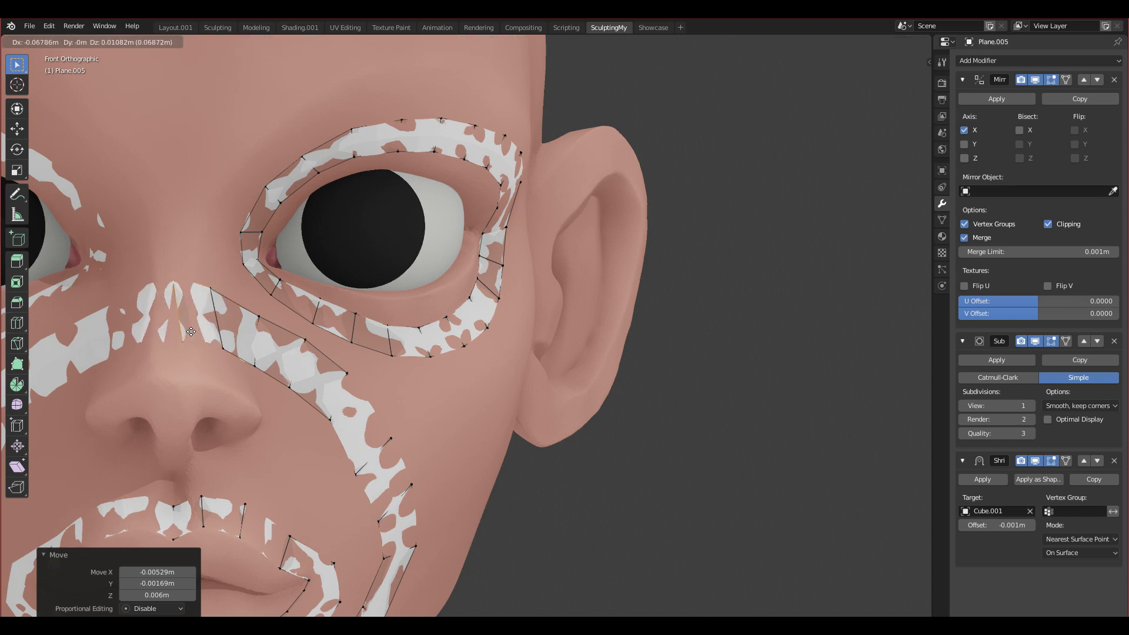
left_click(170, 335)
- Reposition the lower and upper vertices of the strip row on the side of the nose
middle_click_drag(171, 335, 142, 343)
left_click(171, 350)
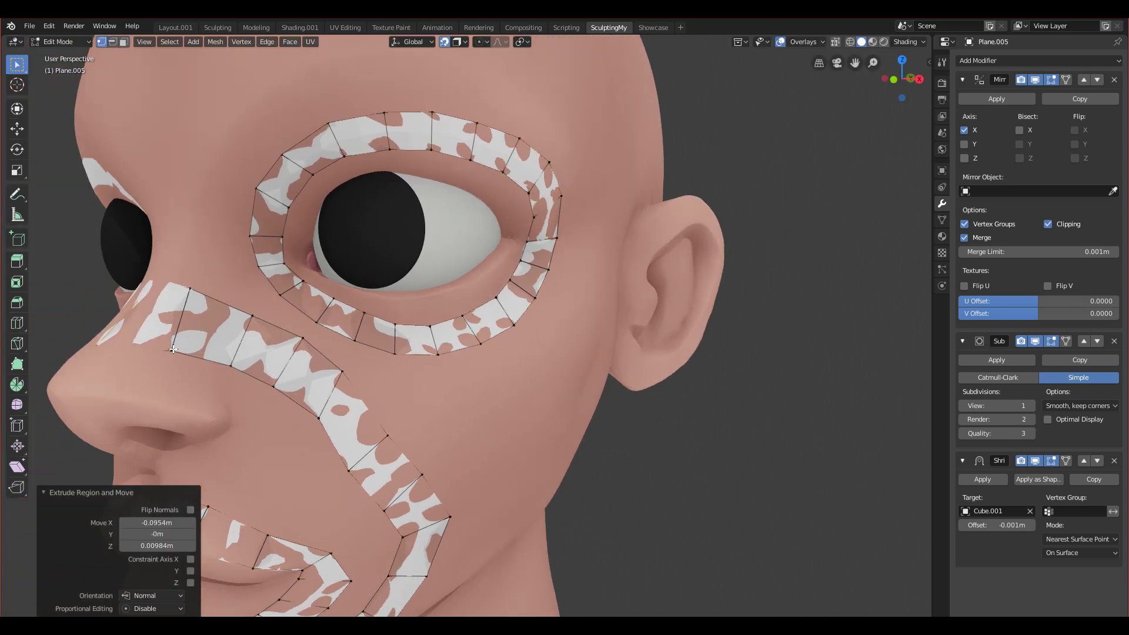
key("g")
left_click(163, 347)
left_click(191, 292)
key("g")
left_click(204, 291)
- Raise the lower midline vertex on the nose bridge about 0.008 m
middle_click_drag(182, 336, 256, 390)
left_click(222, 343)
key("g")
left_click(222, 341)
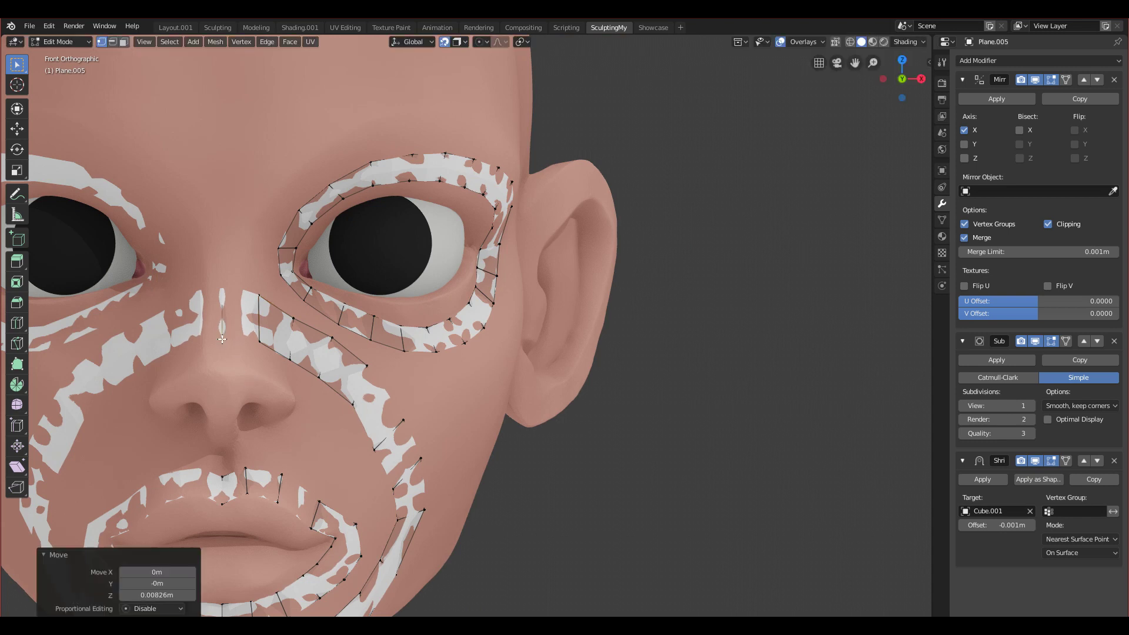
- Lower the strip's upper-border vertex beneath the eye about 0.009 m
middle_click_drag(222, 341, 311, 324)
left_click(350, 336)
key("g")
left_click(347, 340)
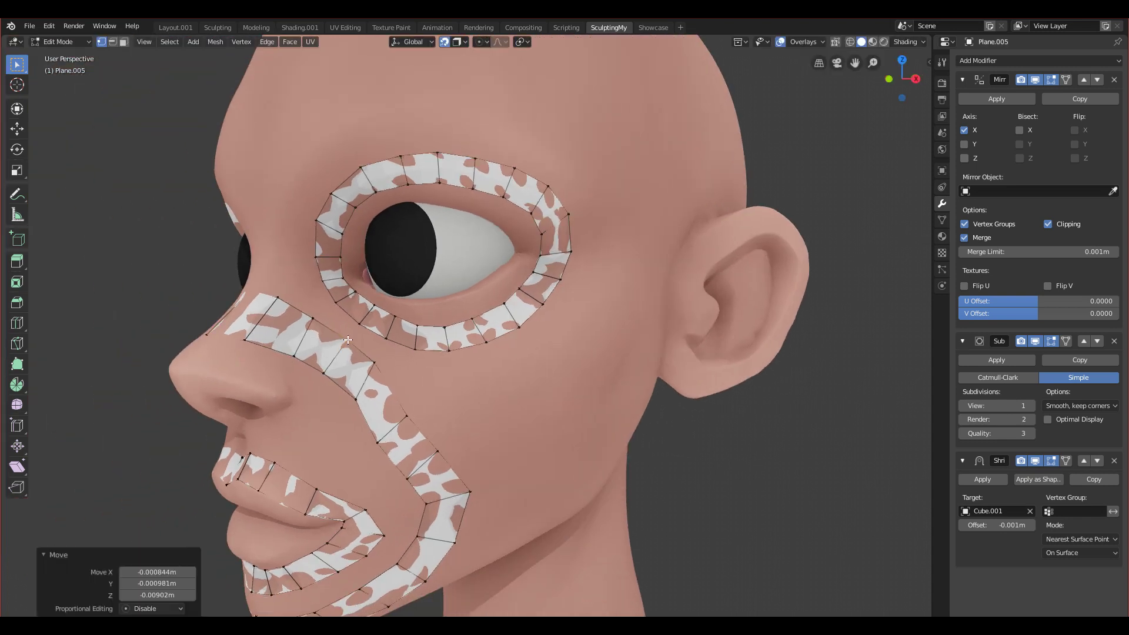
- Move the mid-cheek row's outer vertex about 0.011 m outward, 0.01 m back and 0.019 m up, and shift its inner vertex outward
left_click(405, 417)
key("g")
left_click(414, 407)
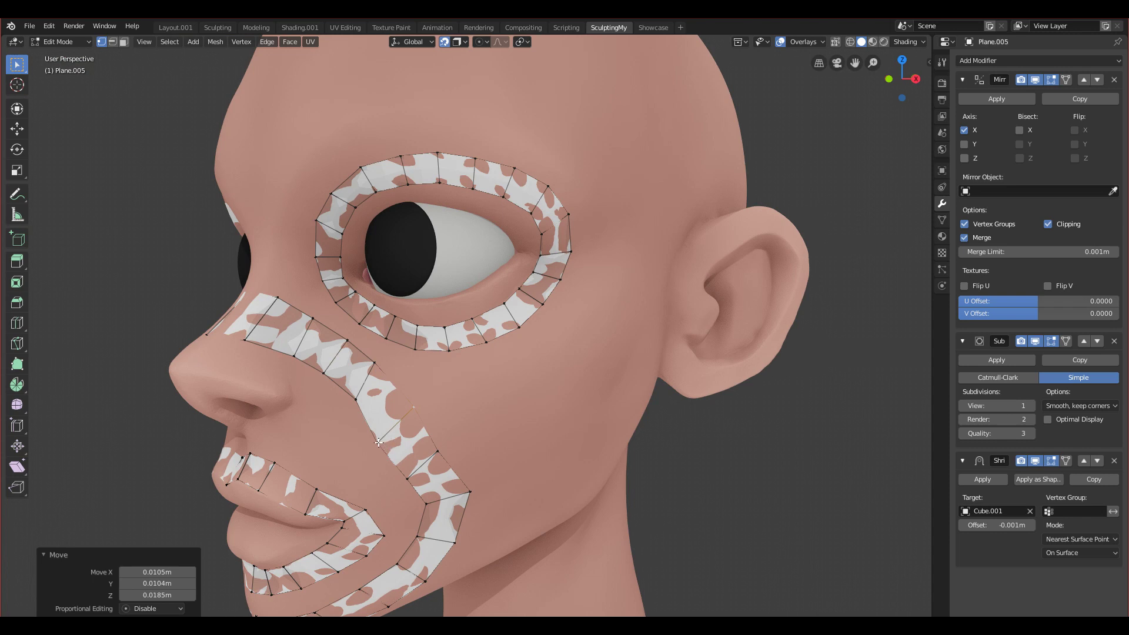
left_click(380, 443)
key("g")
left_click(388, 437)
- Adjust the upper-cheek row: shift the outer vertex about 0.01 m outward and 0.015 m down, nudge the inner one, and raise the outer one 0.005 m
left_click(374, 364)
key("g")
left_click(380, 370)
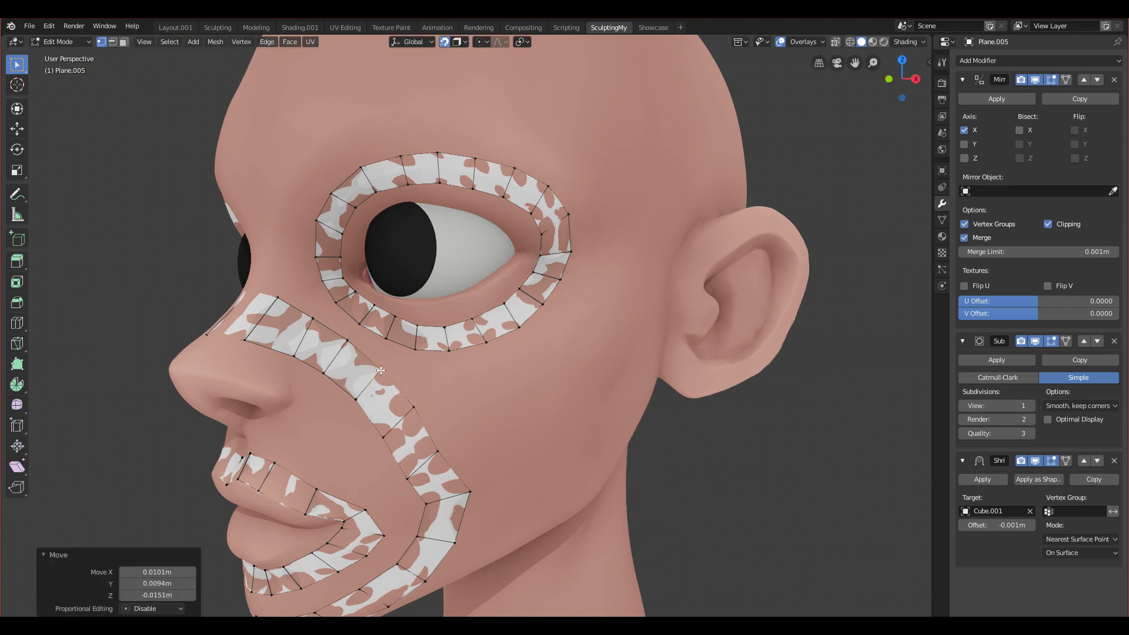
left_click(356, 396)
key("g")
left_click(358, 398)
left_click(384, 368)
key("g")
left_click(382, 364)
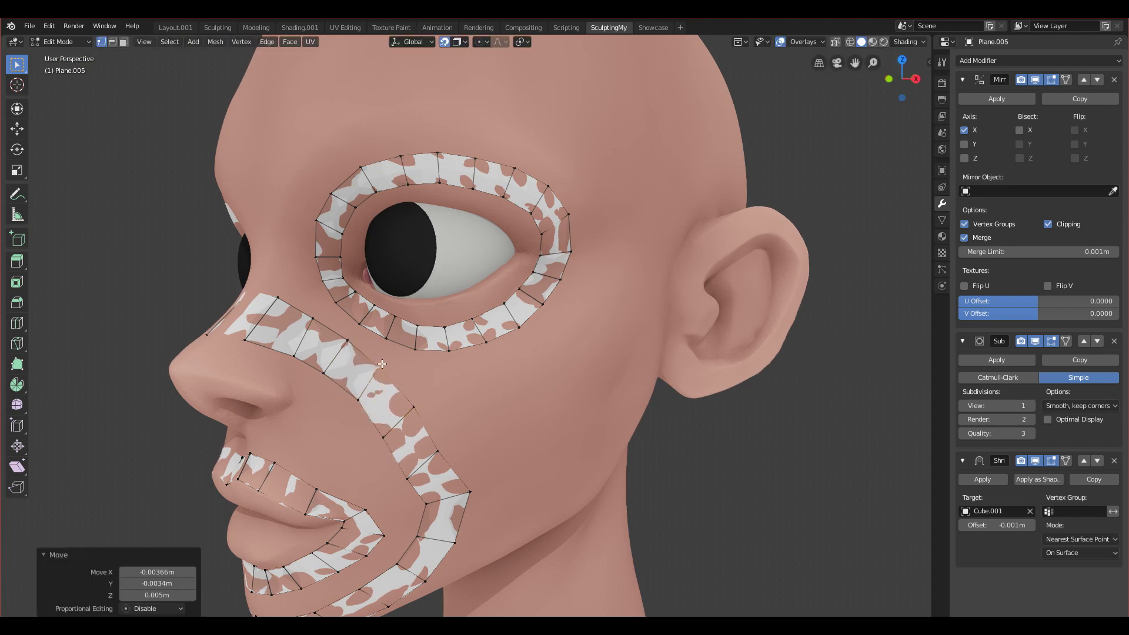
- Move the mid-cheek row's outer vertex farther outward and up, and its inner vertex about 0.008 m outward and 0.004 m up
left_click(413, 410)
key("g")
left_click(420, 403)
left_click(385, 438)
key("g")
left_click(391, 435)
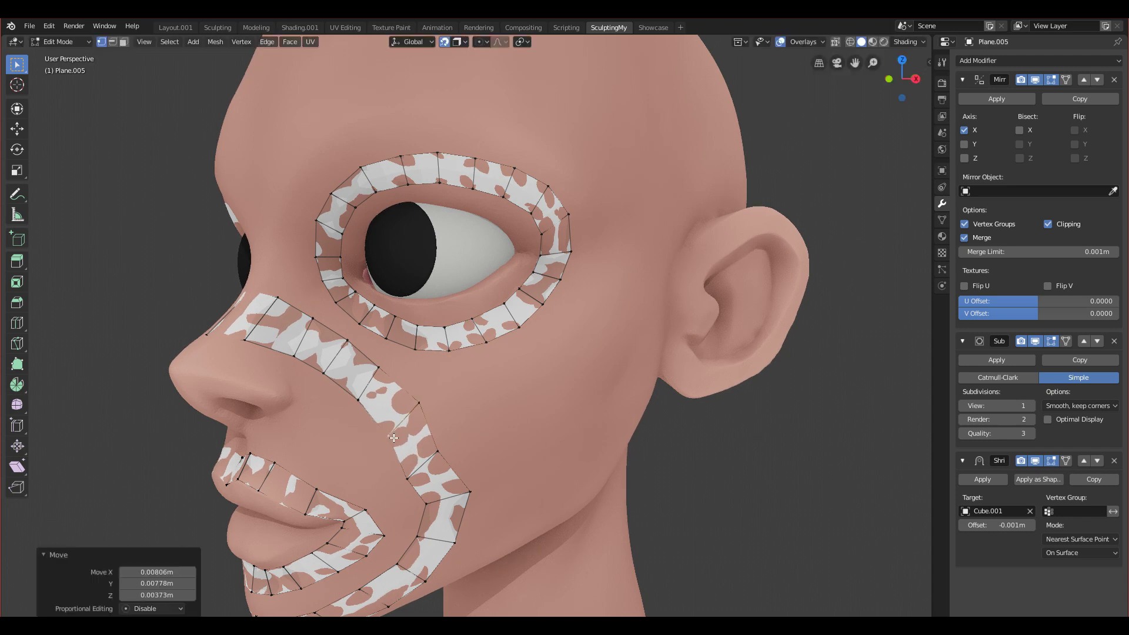
- Move the next lower cheek row's outer vertex about 0.015 m outward and 0.01 m up, and its inner vertex about 0.016 m outward
left_click(437, 449)
key("g")
left_click(449, 448)
middle_click_drag(449, 447, 404, 489)
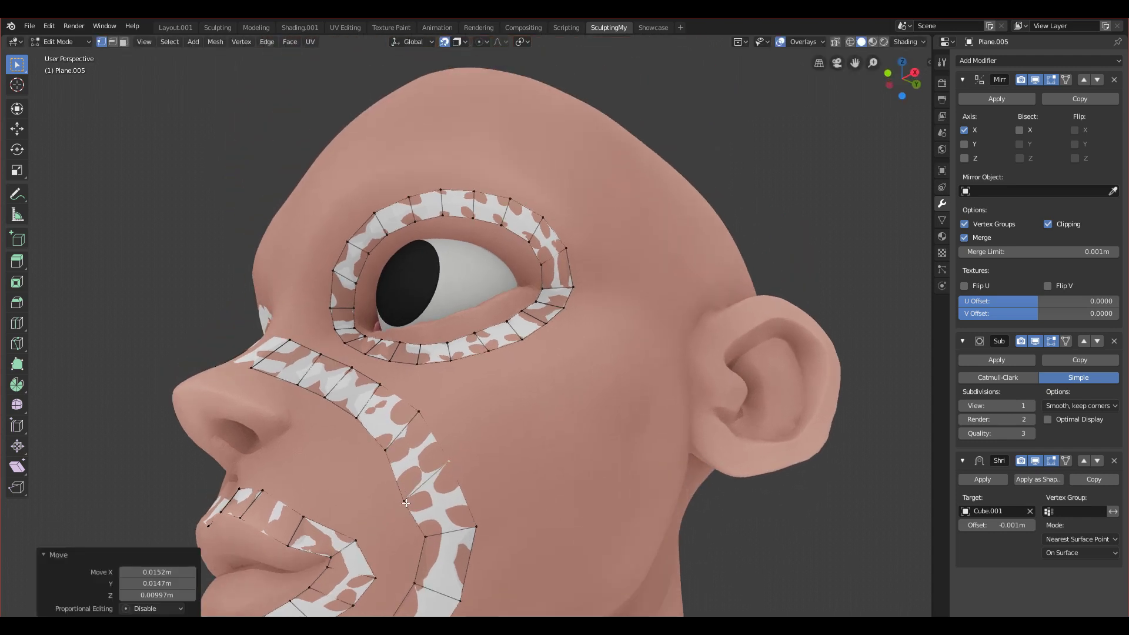
left_click(405, 500)
key("g")
left_click(393, 516)
- Check the finished strips on the whole head and leave Edit Mode
key("KP_1")
scroll(392, 516, "down", 3)
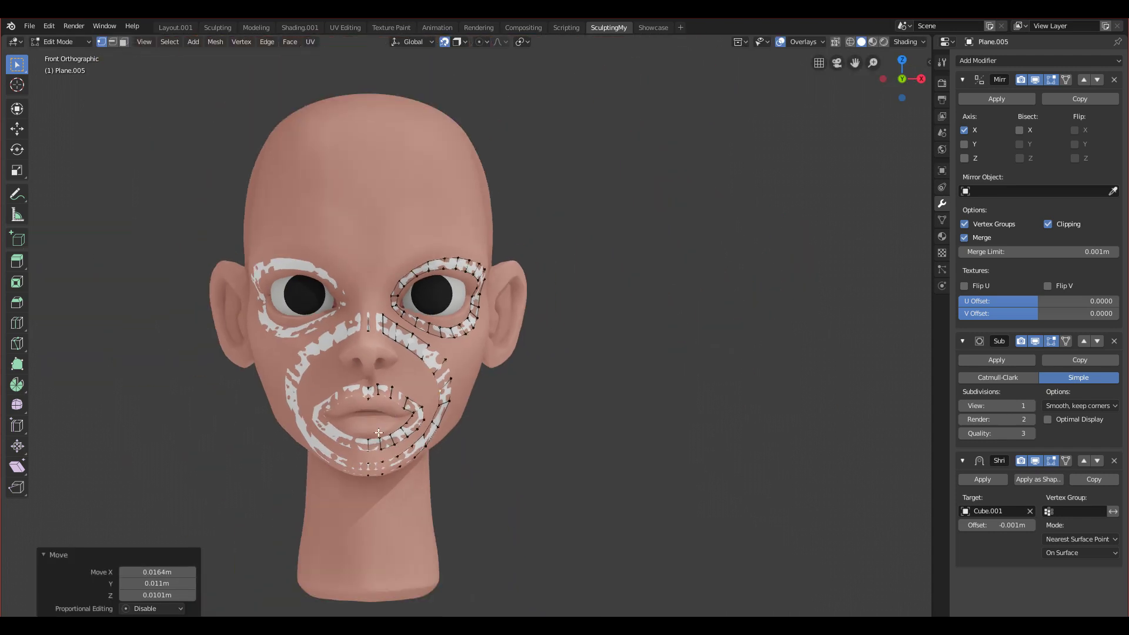
middle_click_drag(523, 441, 394, 460)
key("KP_7")
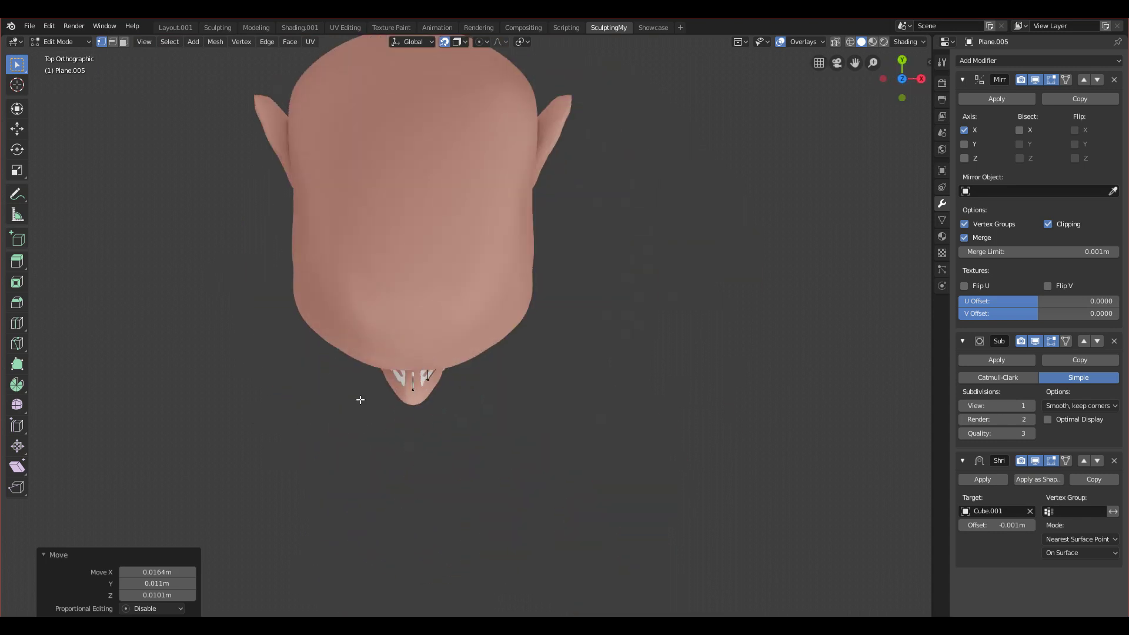
key("KP_1")
scroll(402, 360, "up", 4)
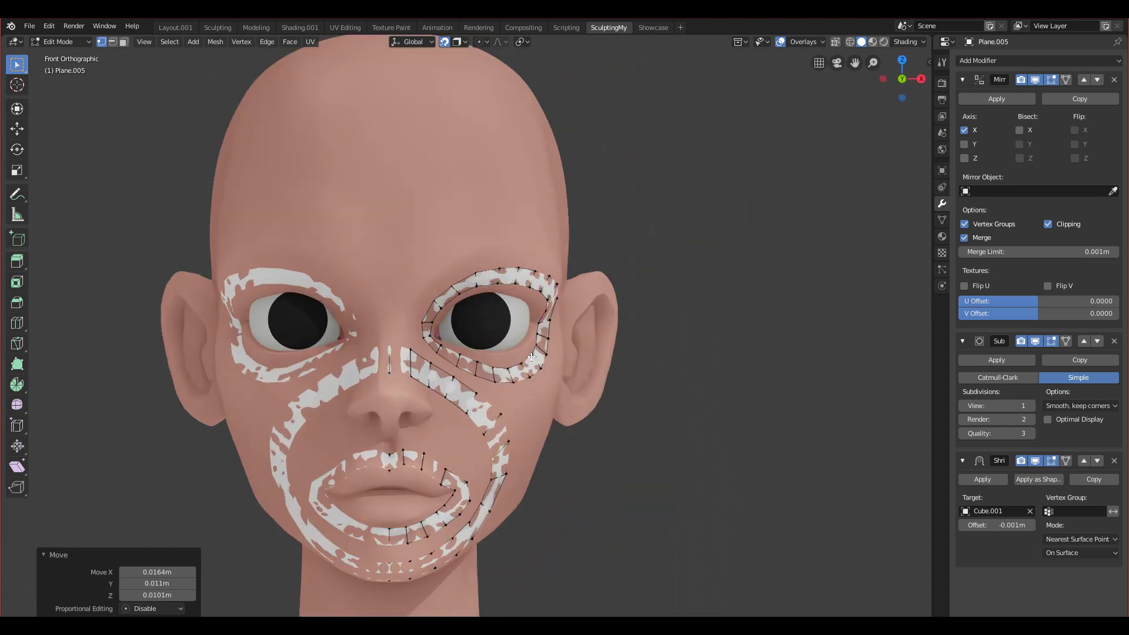
key("Tab")
scroll(479, 379, "down", 2)
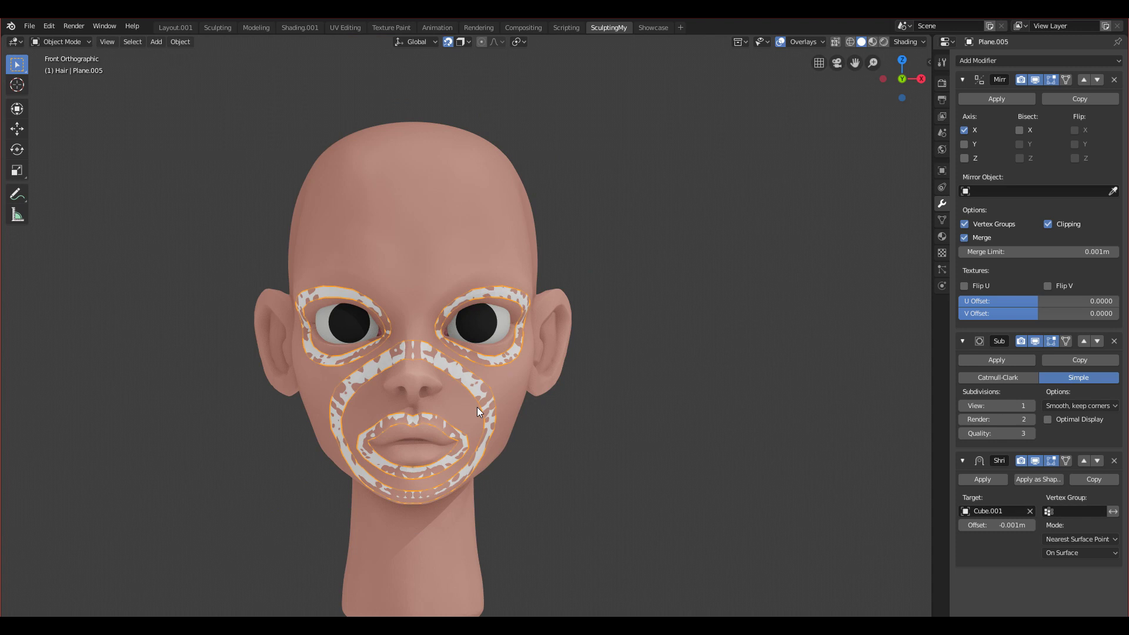
- Isolate the strip mesh repeatedly to compare its loops with the full head, ending with the whole head displayed
key("KP_Divide")
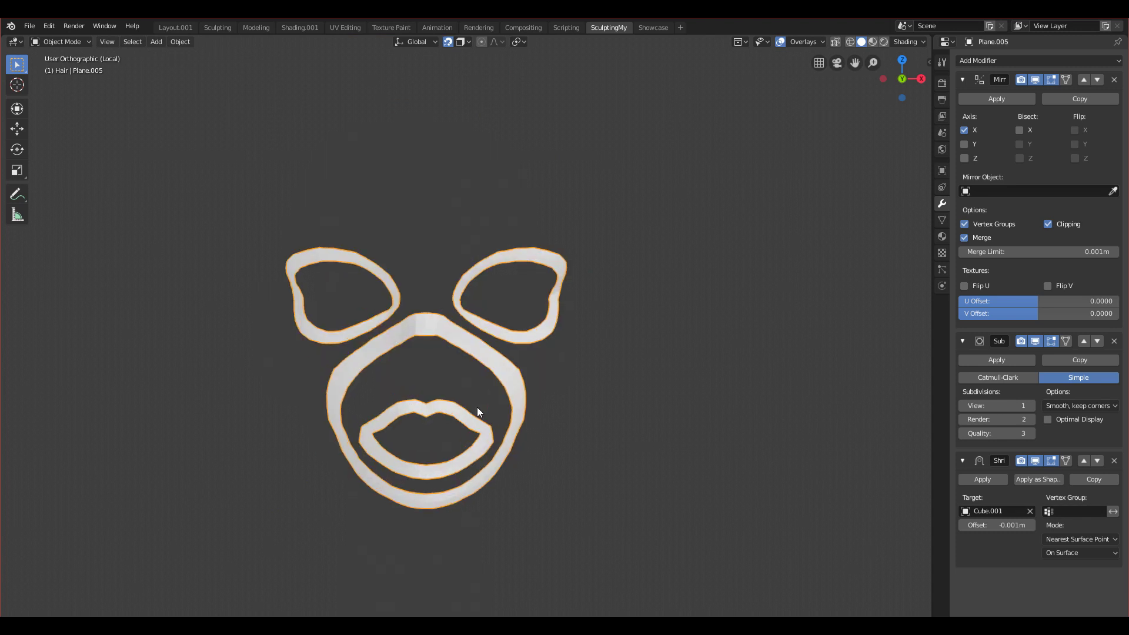
key("KP_Divide")
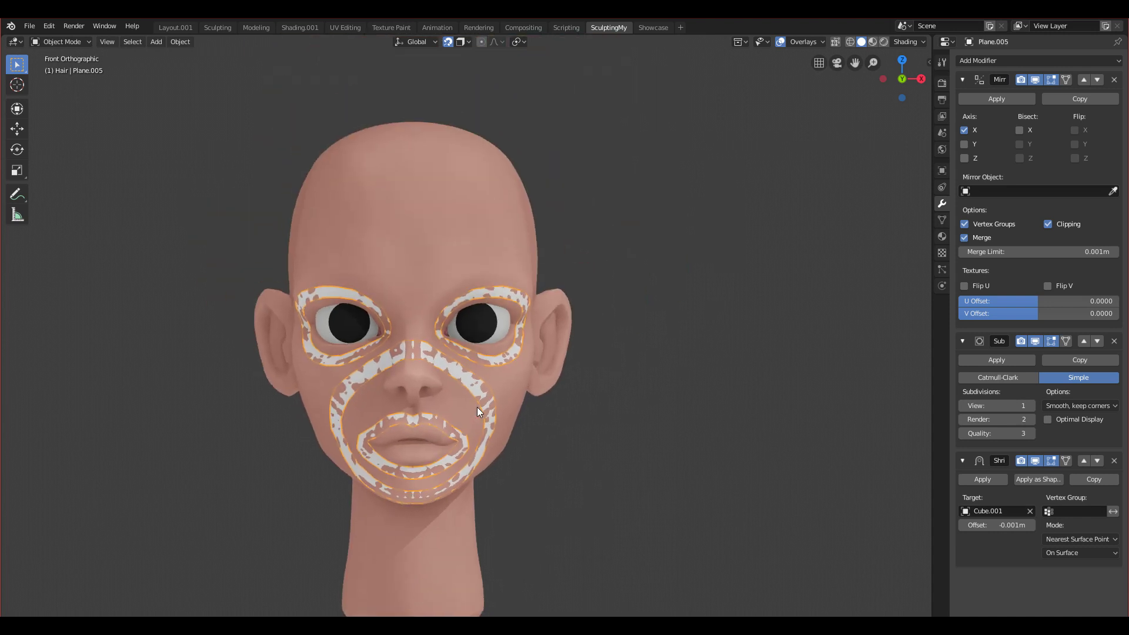
key("KP_Divide")
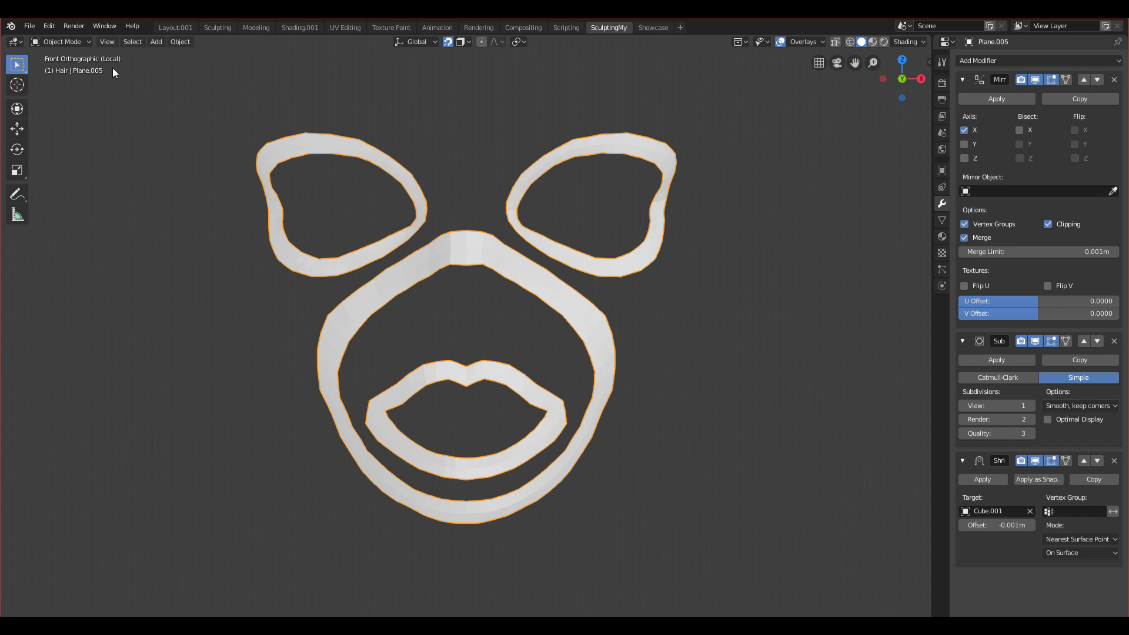
key("KP_Divide")
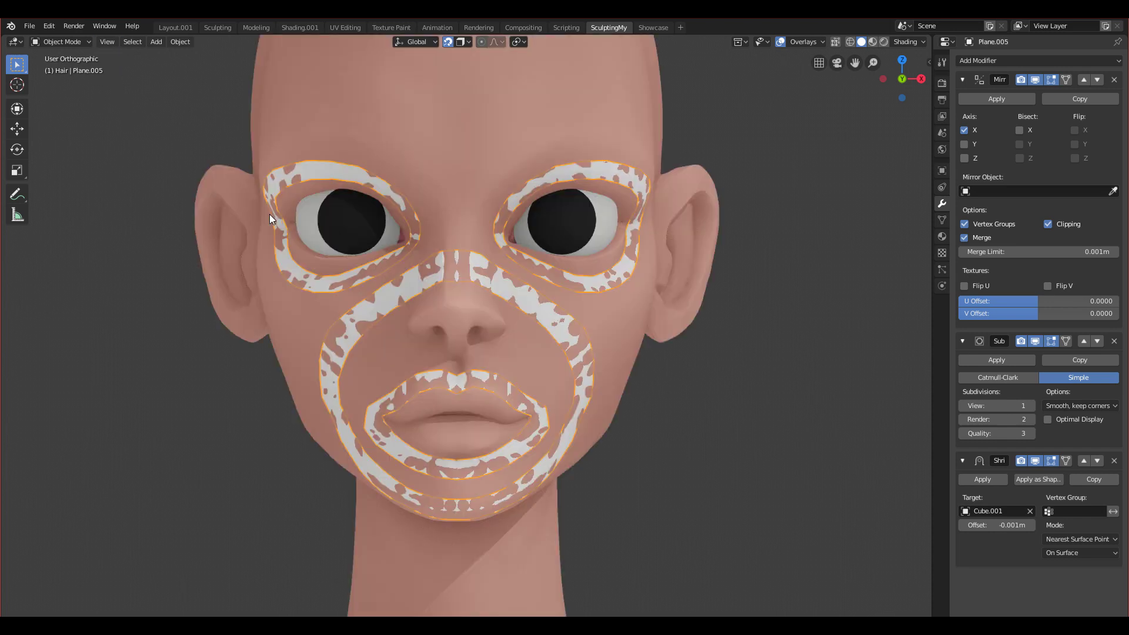
key("KP_Divide")
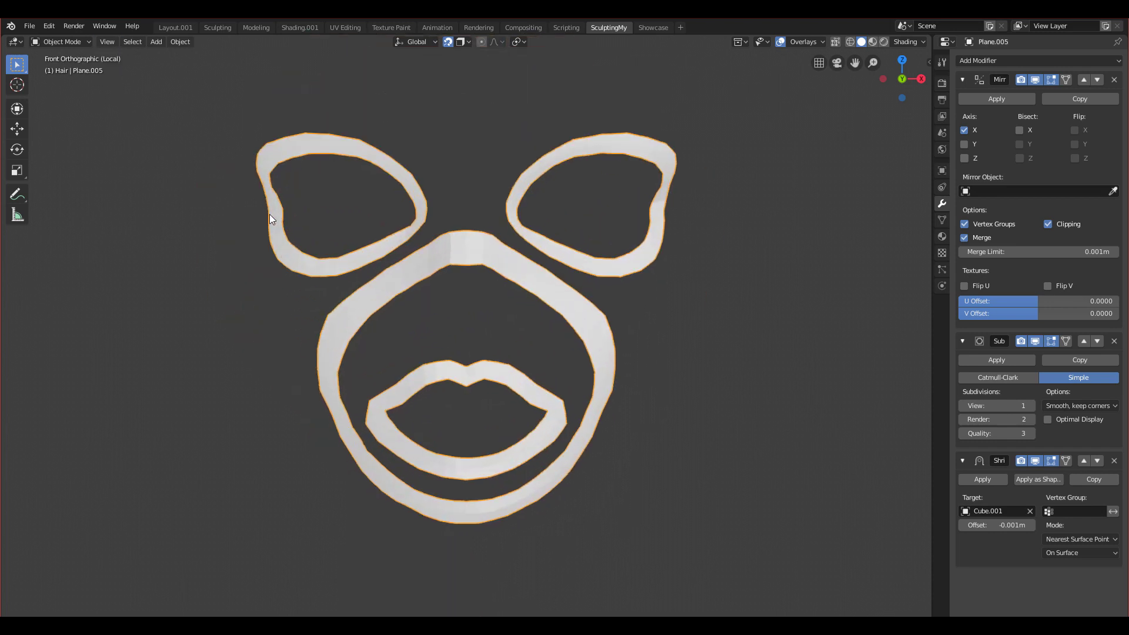
key("KP_Divide")
middle_click_drag(461, 295, 384, 267, "shift")
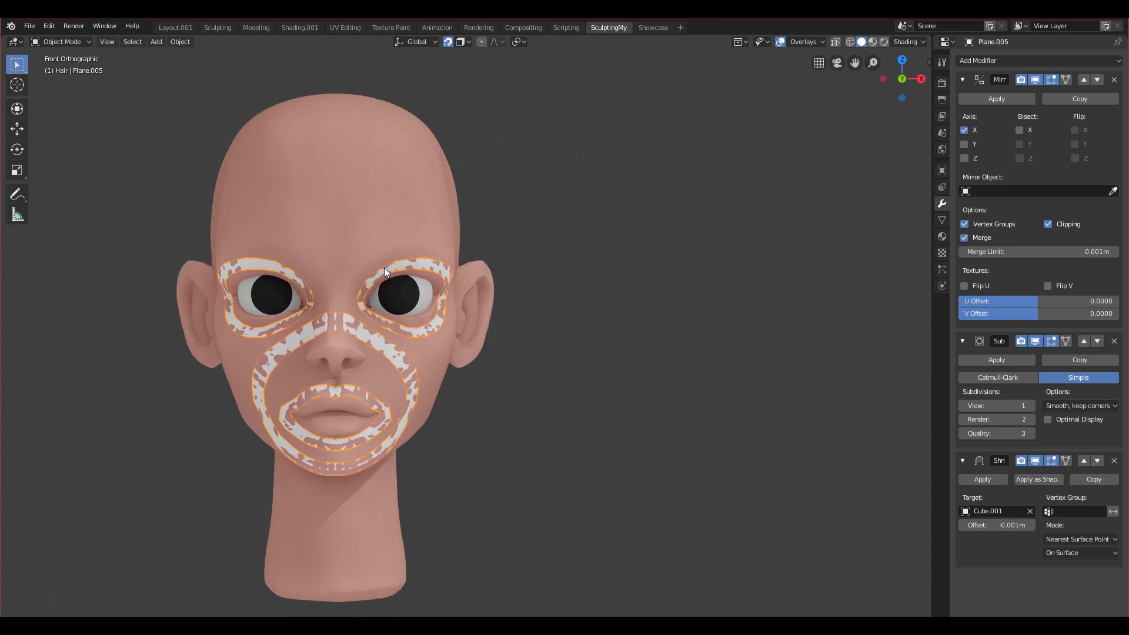
scroll(439, 301, "left", 10, "ctrl")
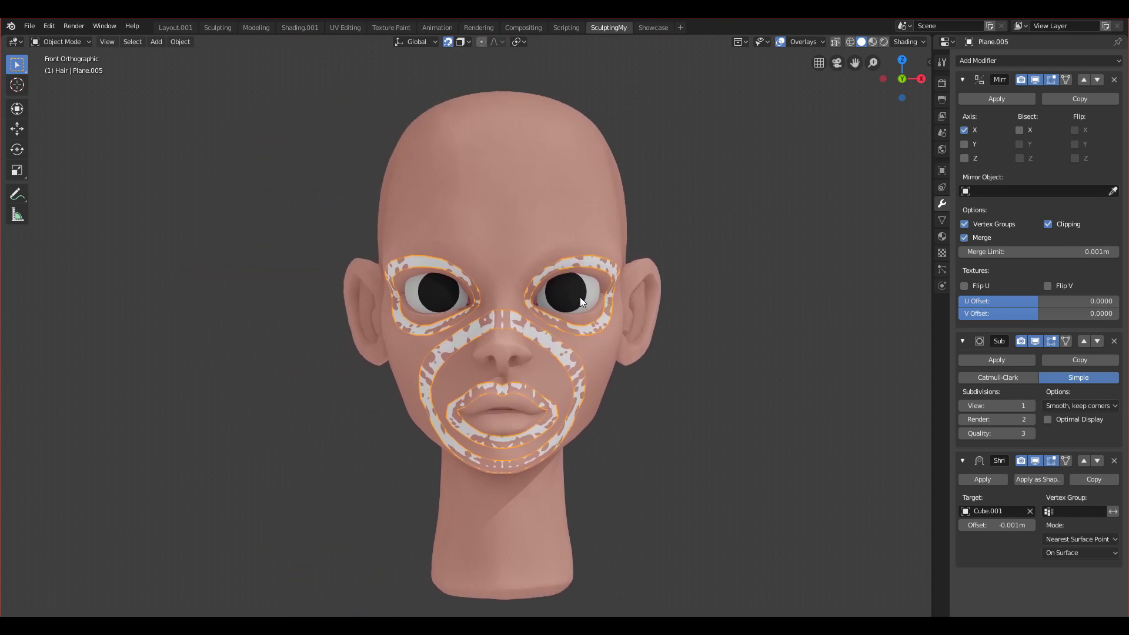